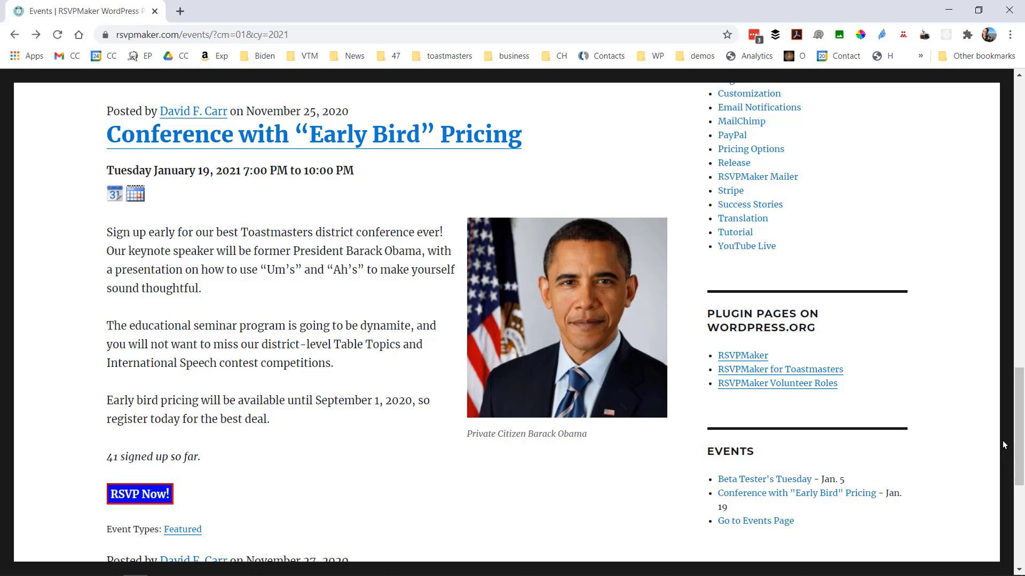
- Fill in and submit the conference RSVP form, keeping the Full Conference pricing option
click(155, 500)
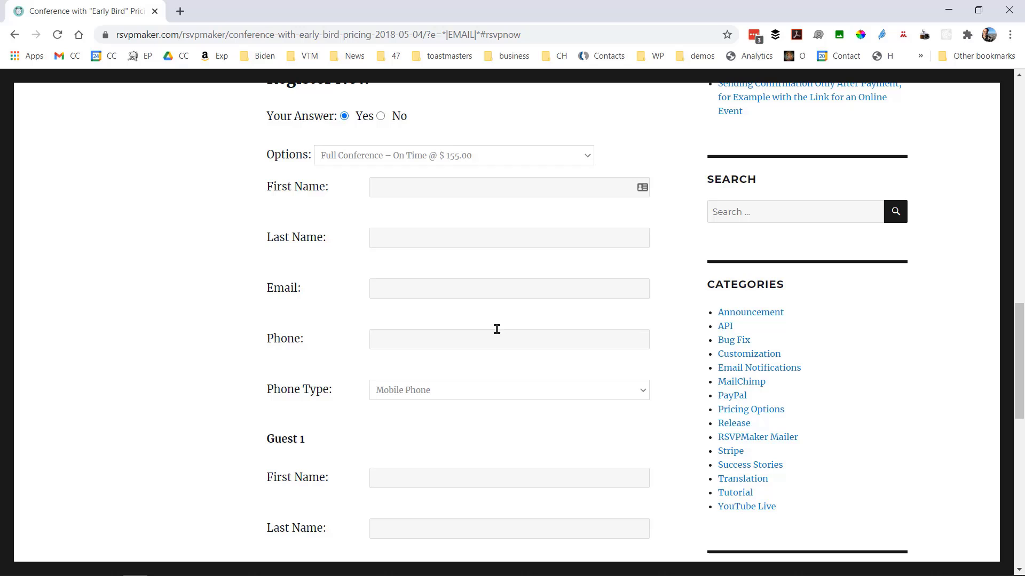
click(411, 188)
click(426, 161)
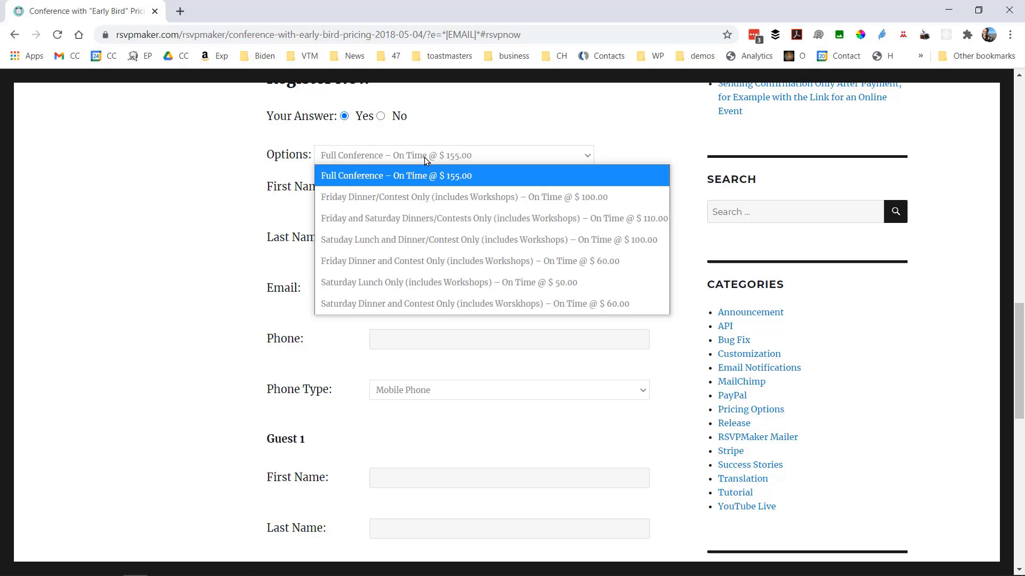
click(418, 182)
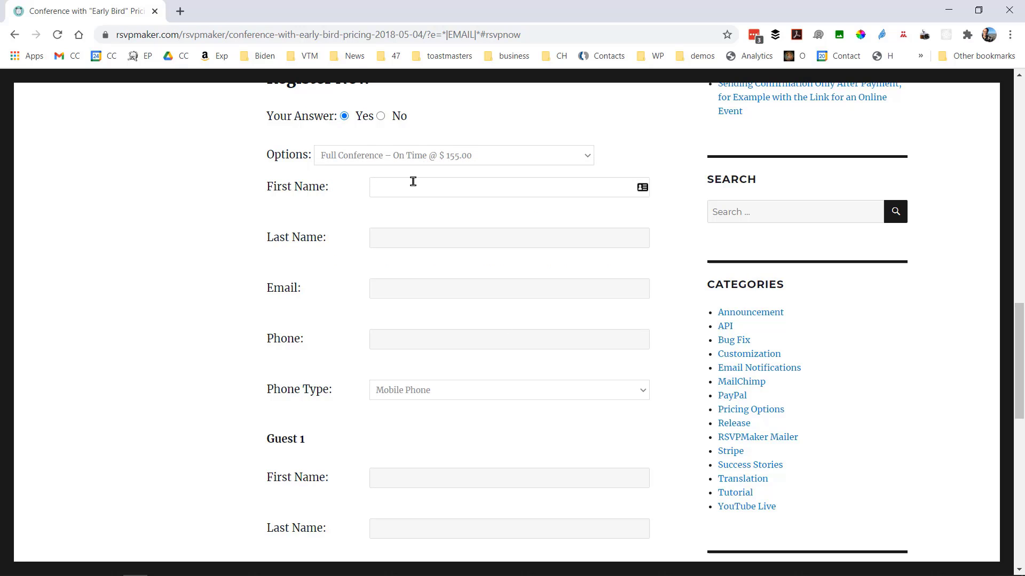
click(292, 429)
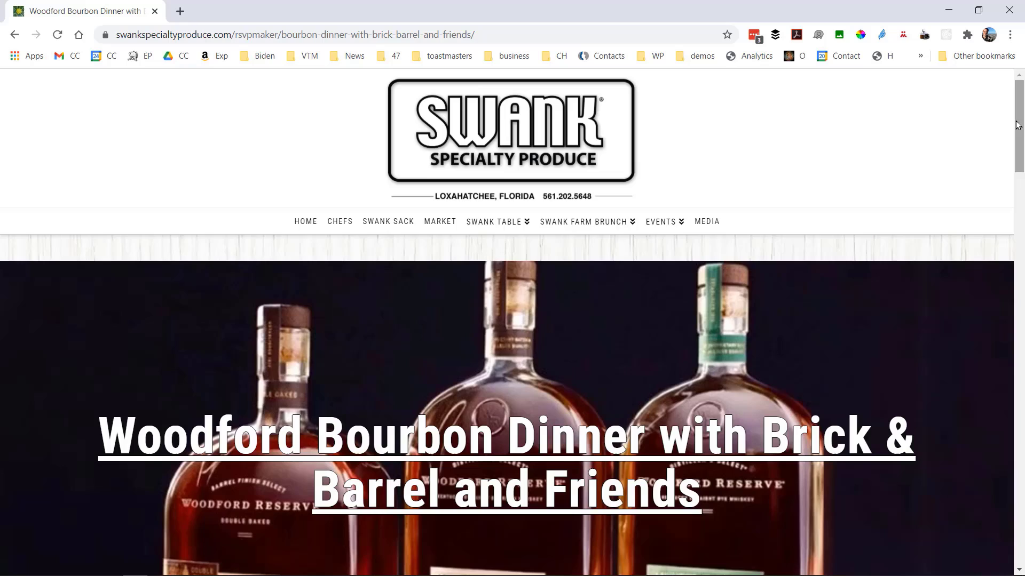
drag(1012, 138, 1017, 366)
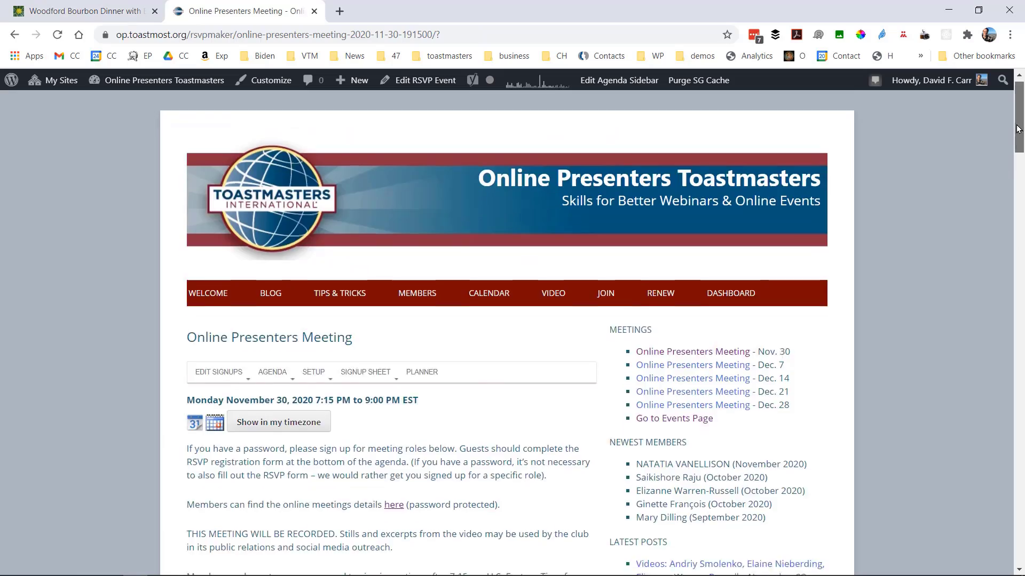
drag(1013, 122, 1013, 211)
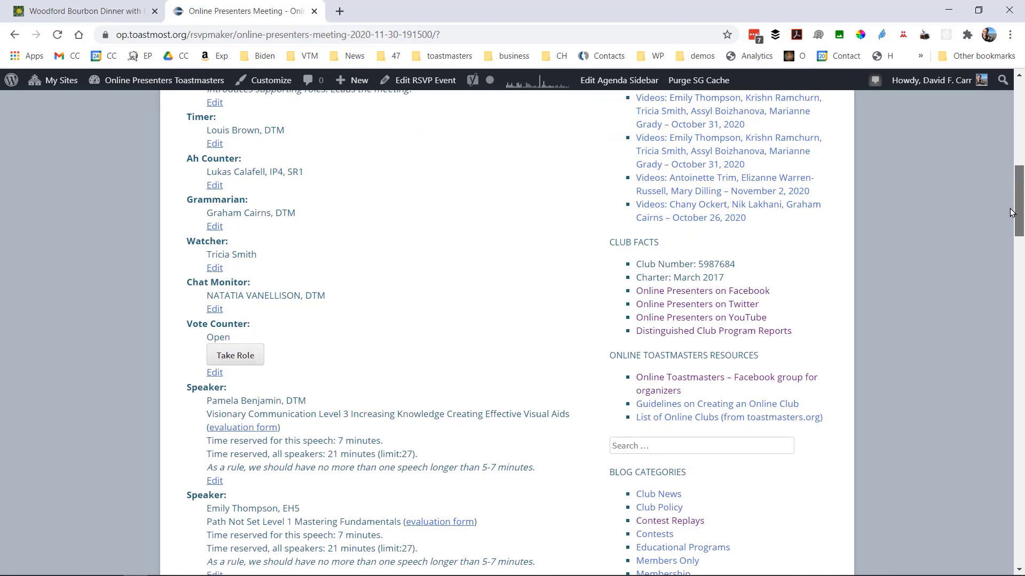
- Take the Vote Counter role, then start a new event titled 'Zoom Pizza Making Party'
click(235, 356)
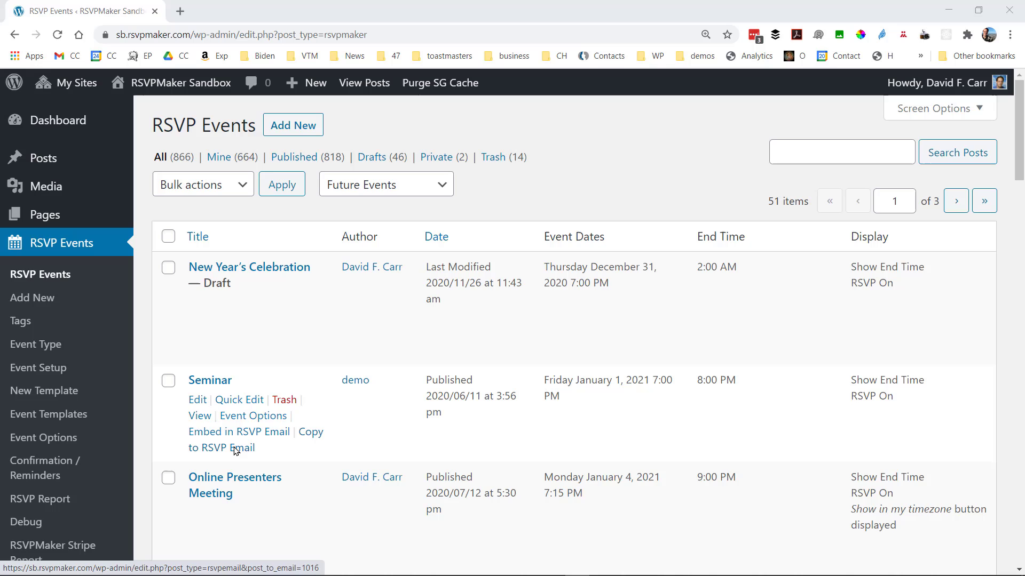
click(42, 305)
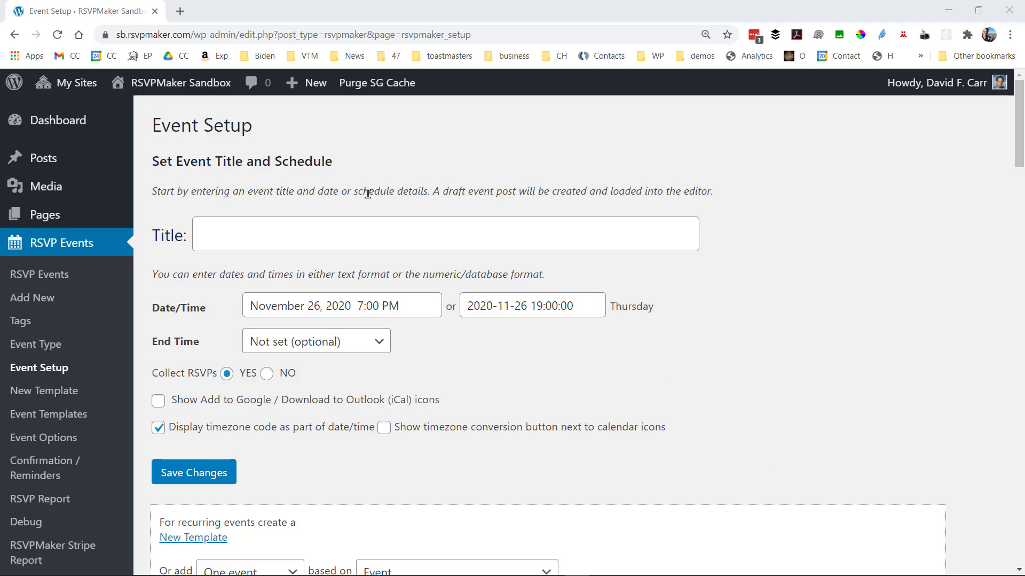
click(328, 231)
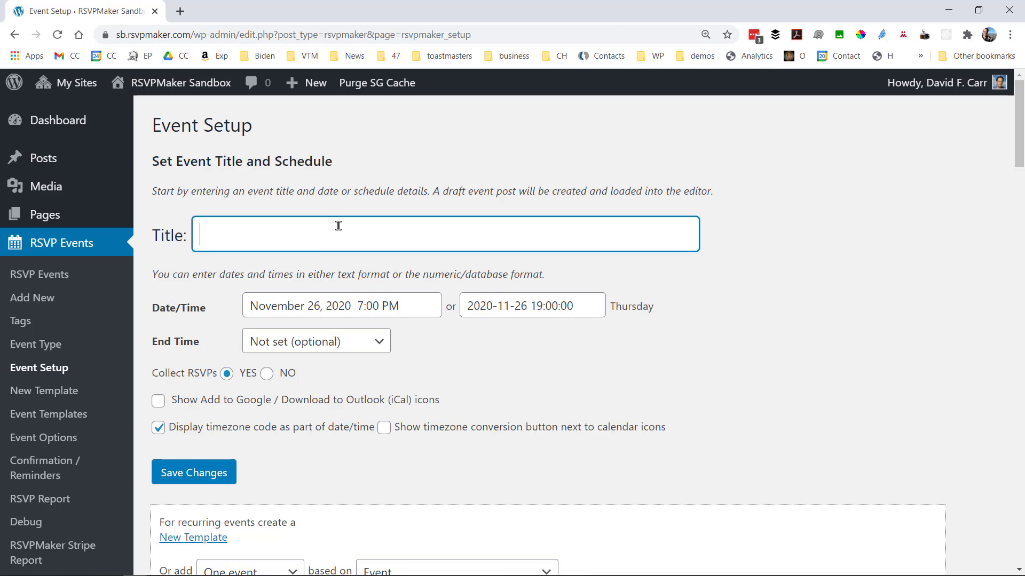
text(Zoom Pizza )
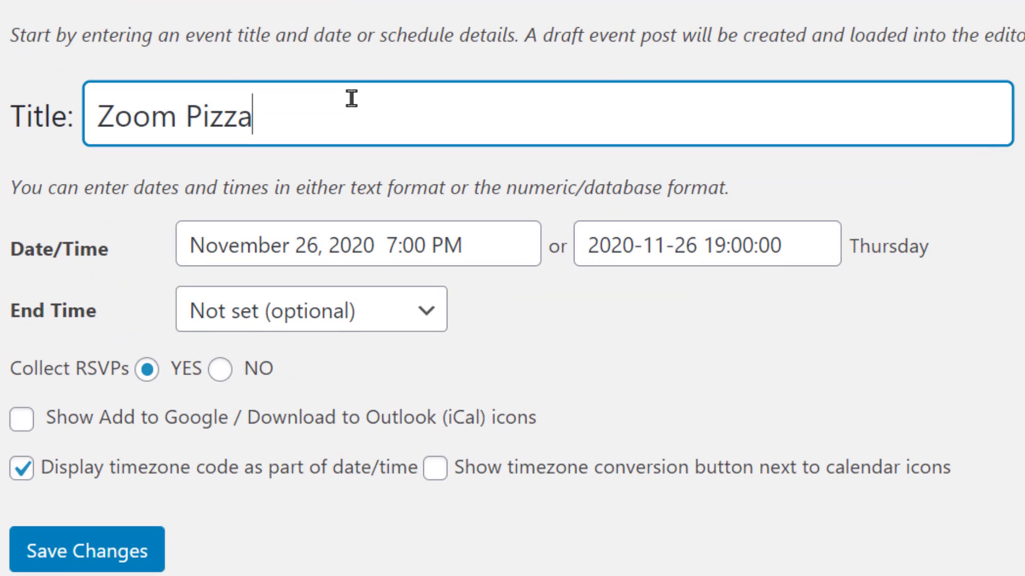
text(Making )
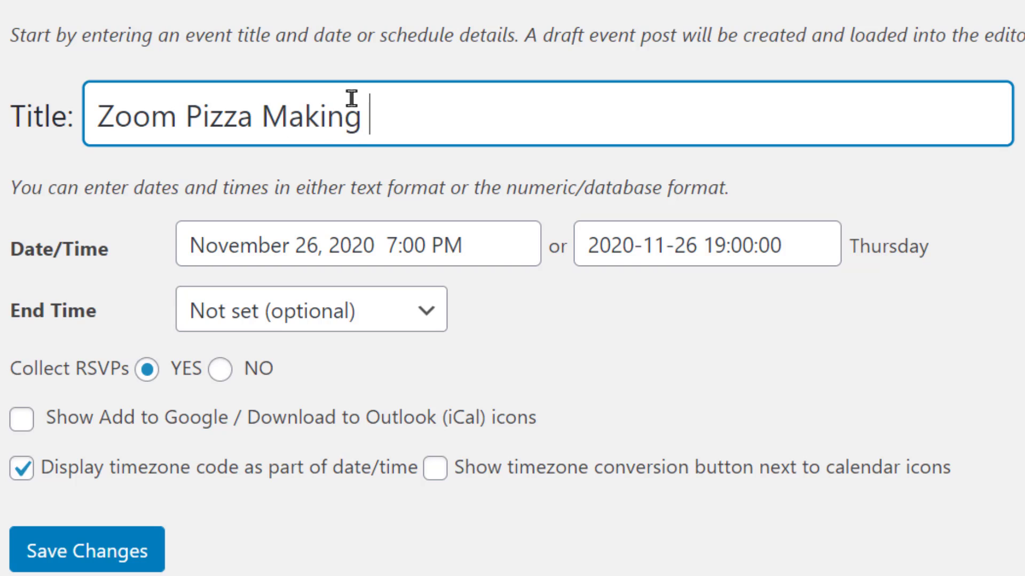
text(Party)
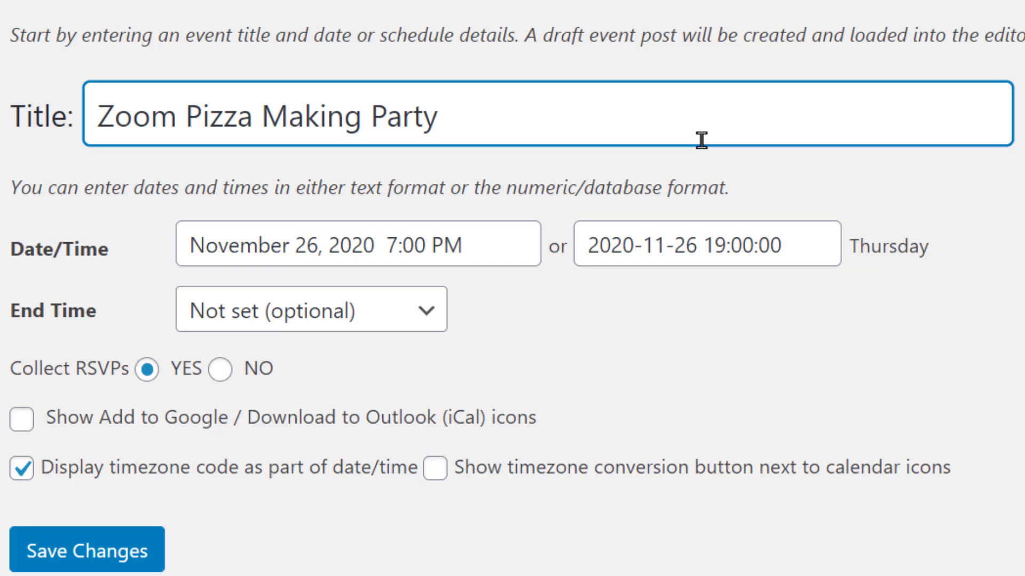
- Set the event start to December 1, 2020 at 6:30 PM
drag(318, 245, 327, 245)
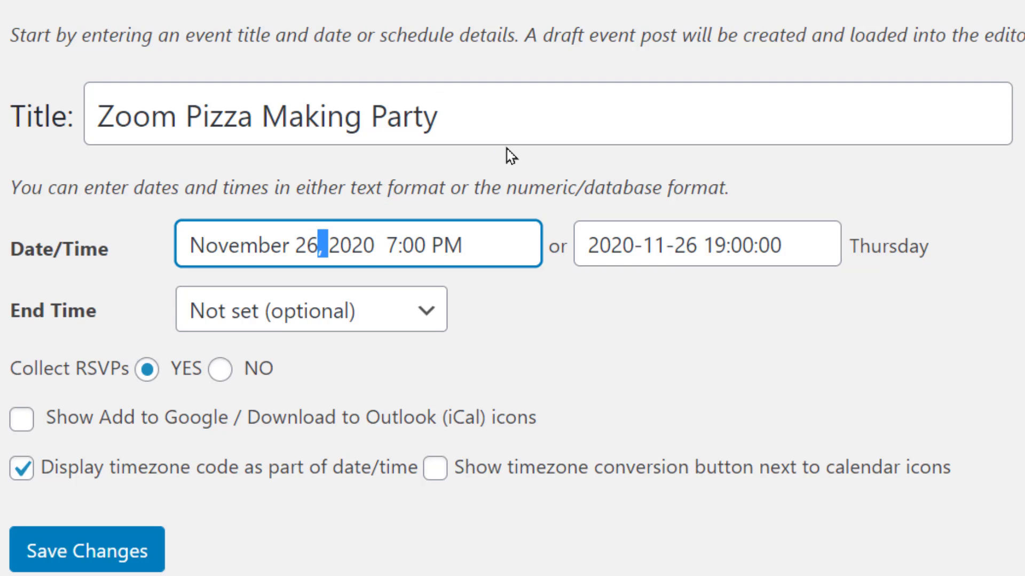
key(Left)
key(shift+Home)
text(Dece)
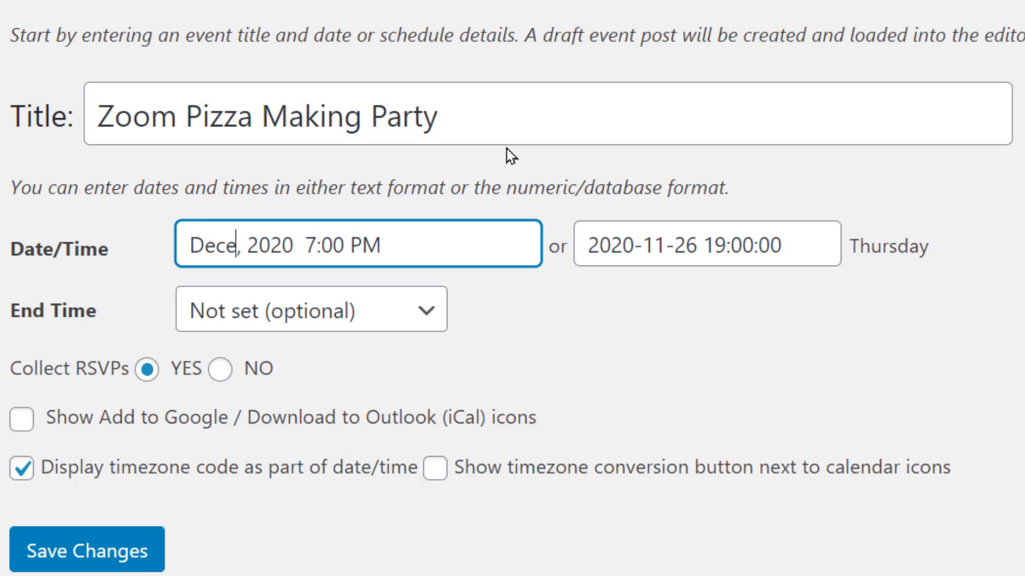
text(mber 1)
key(Tab)
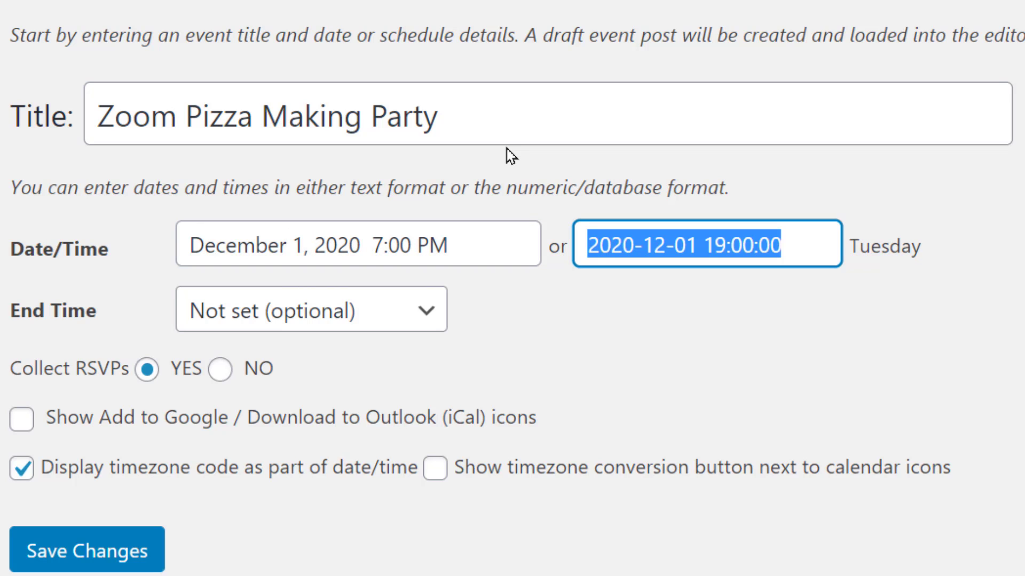
click(671, 244)
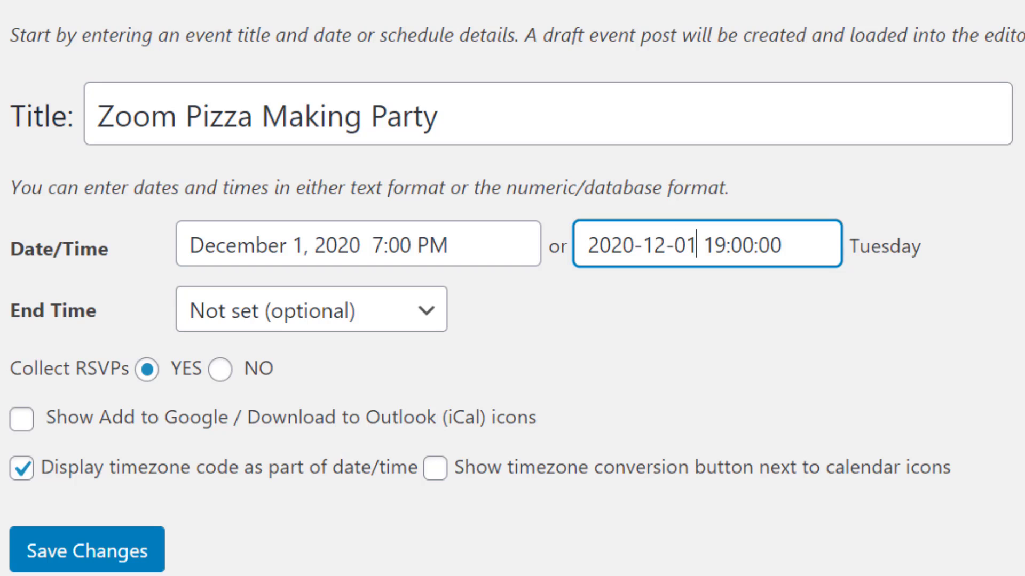
click(701, 244)
drag(714, 244, 742, 244)
text(8)
click(741, 244)
text(3)
key(Tab)
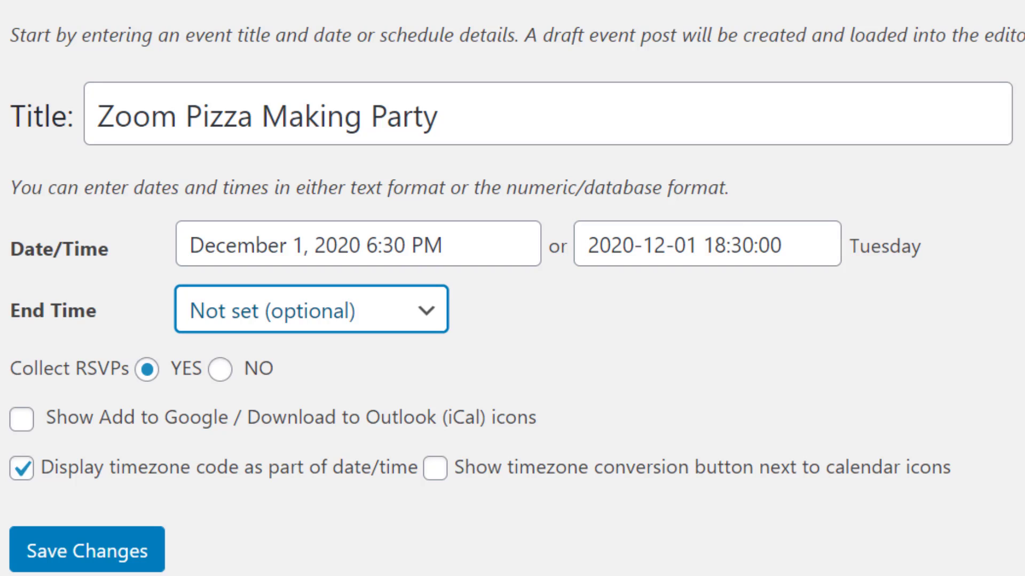
- Give the event a set end time of 8:00 PM
click(426, 322)
click(380, 396)
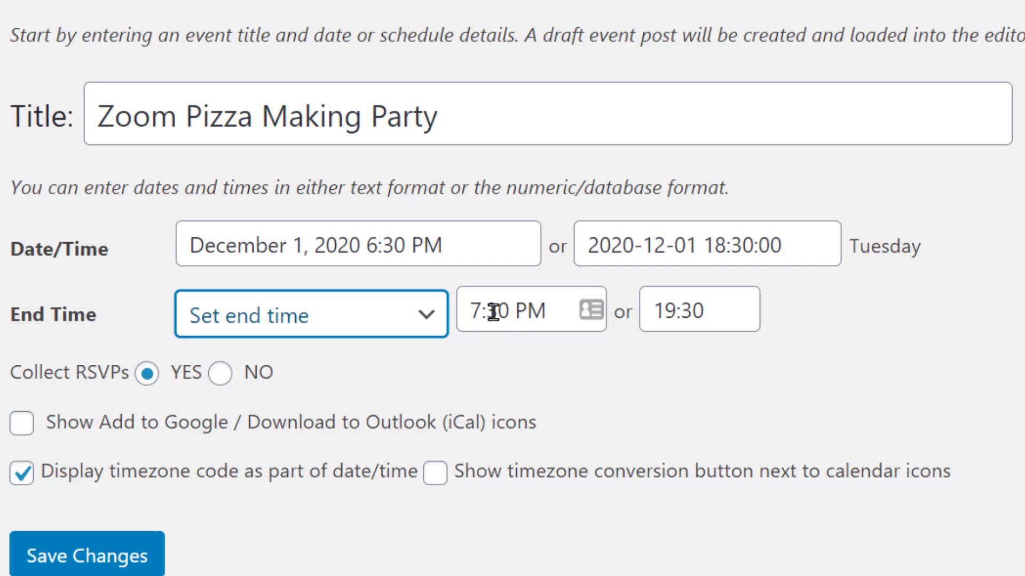
click(473, 309)
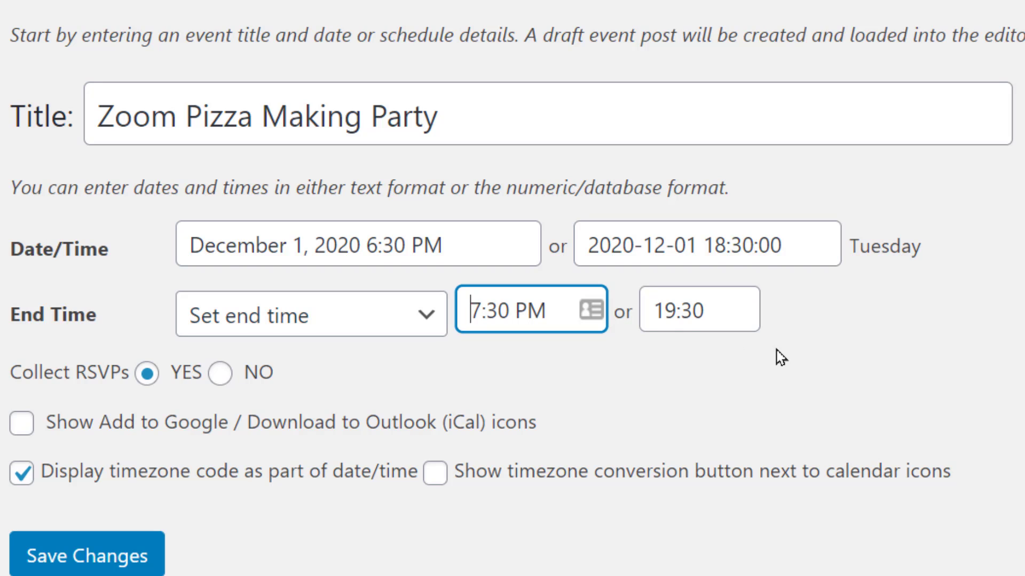
key(shift+Right)
key(shift+Right)
key(shift+Right)
key(shift+Right)
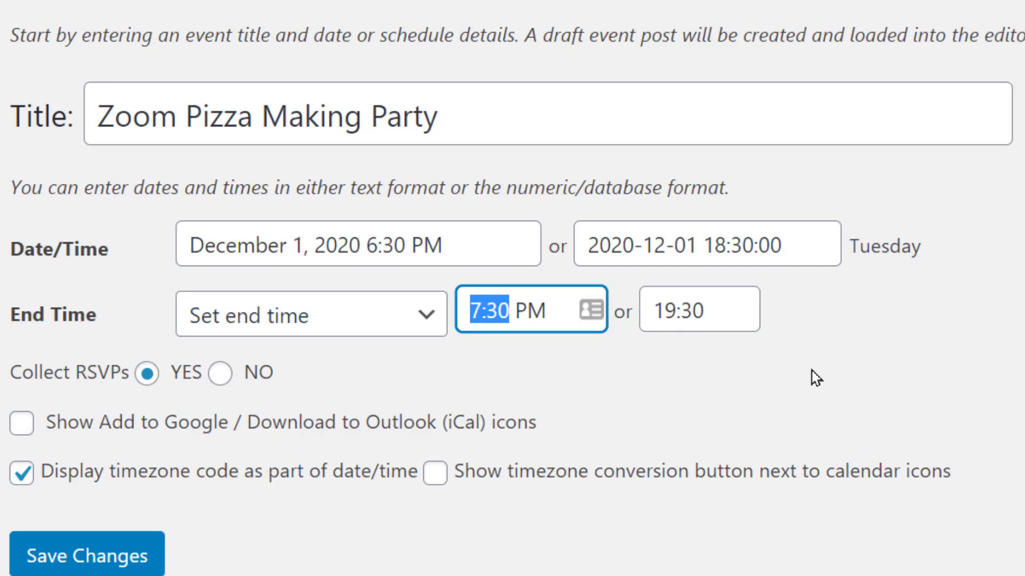
text(8:00)
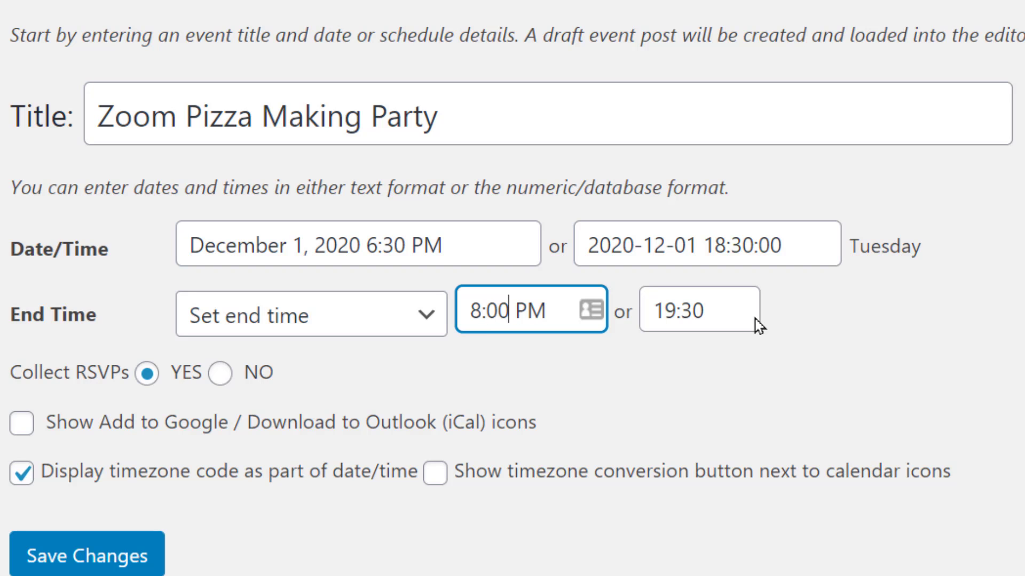
key(Tab)
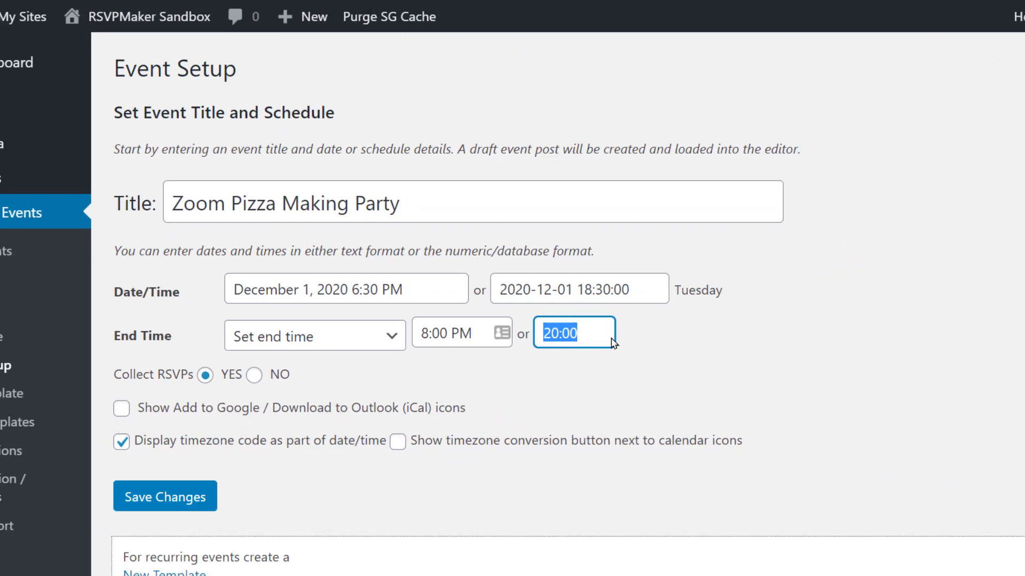
click(740, 381)
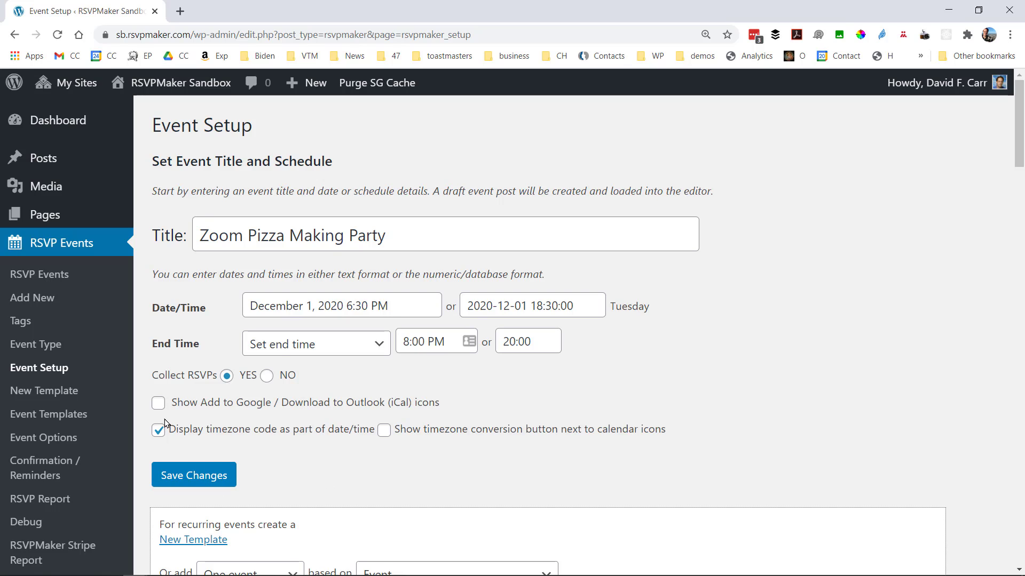
- Turn on add-to-calendar icons and the timezone conversion button, then save the draft event
click(160, 404)
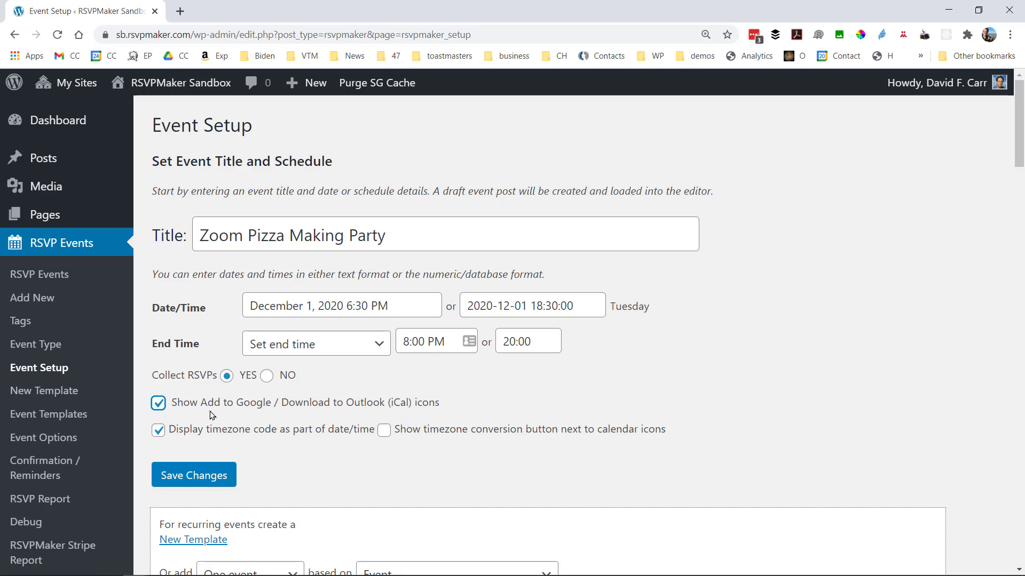
click(384, 430)
click(211, 480)
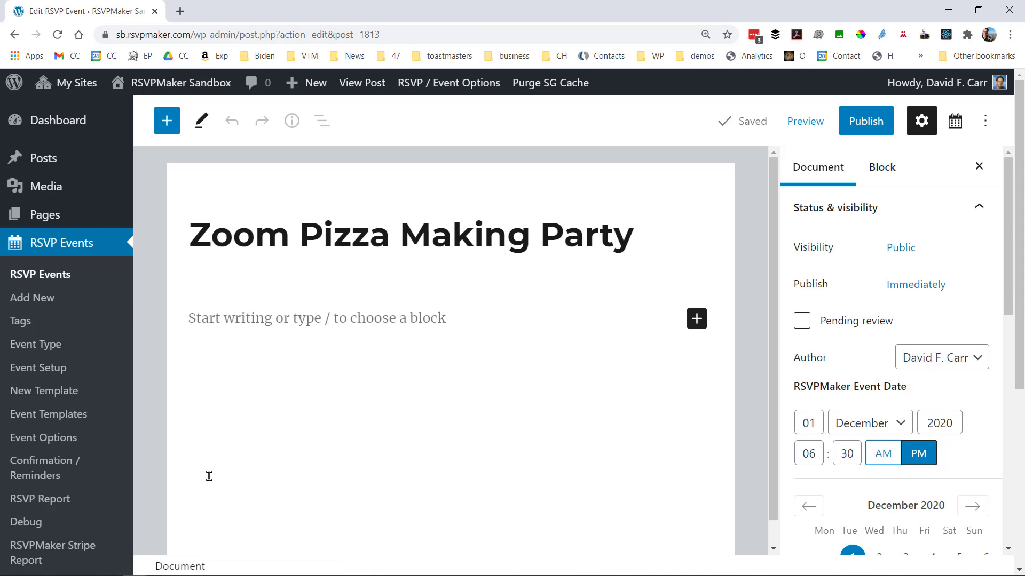
- Add an image block with the pizza photo uploaded from the computer
click(696, 320)
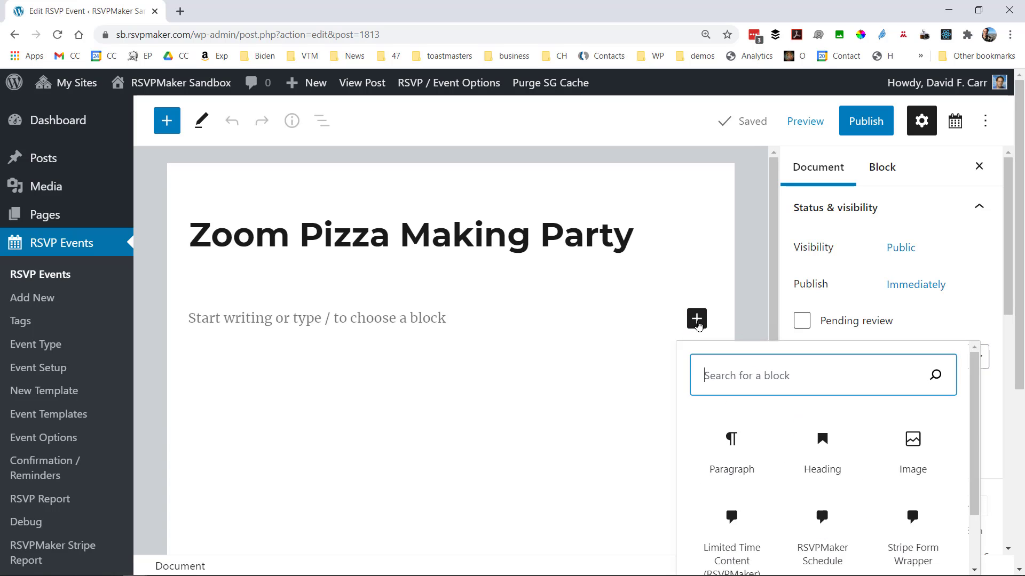
click(914, 449)
click(228, 424)
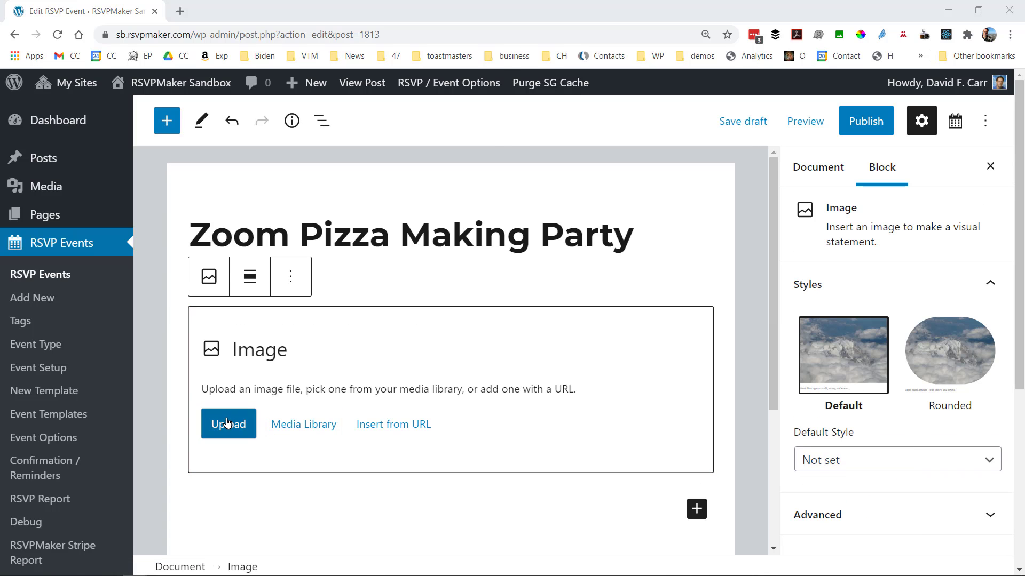
scroll(294, 239, down, 2)
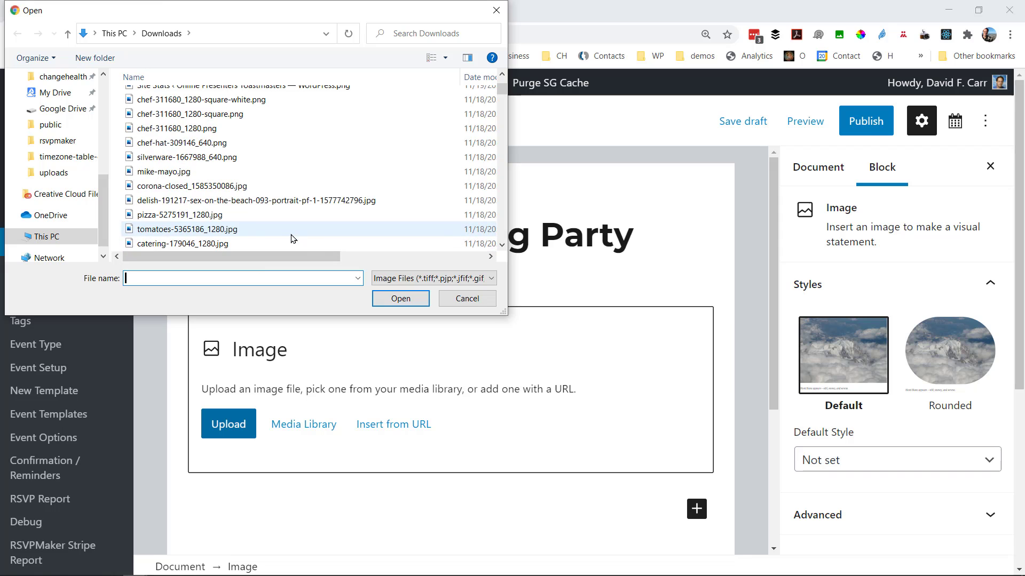
double_click(214, 228)
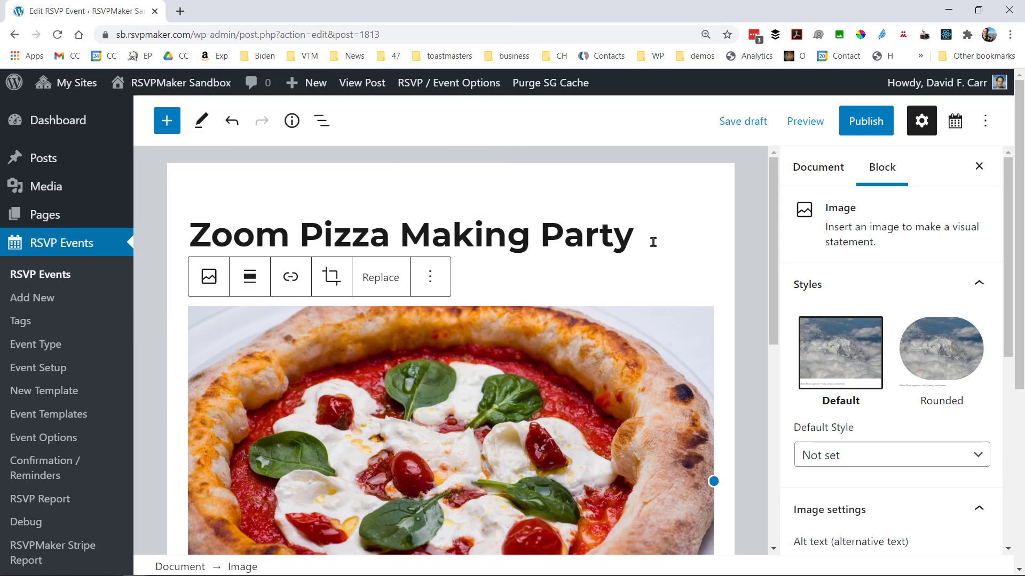
- Add the paragraph 'Learn how to make pizza everyone will love!' below the title
click(653, 242)
key(Return)
text(Learn how)
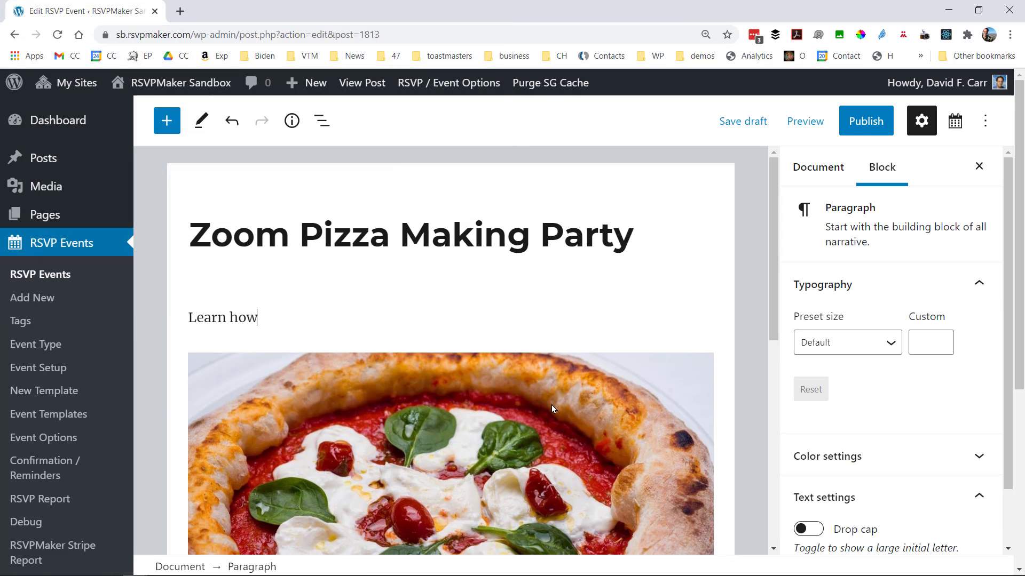
text( to make pizza everyo)
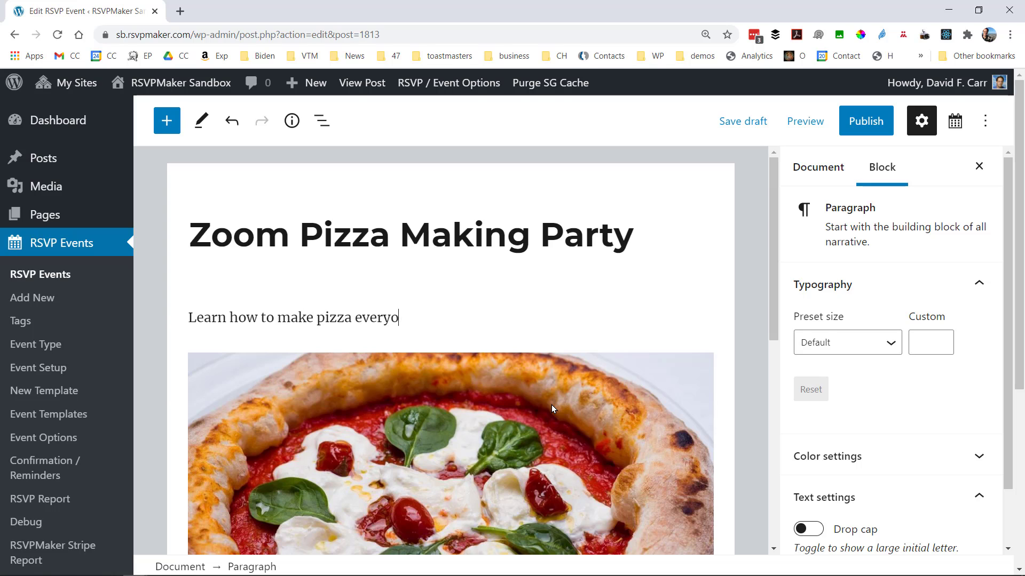
text(ne will love!)
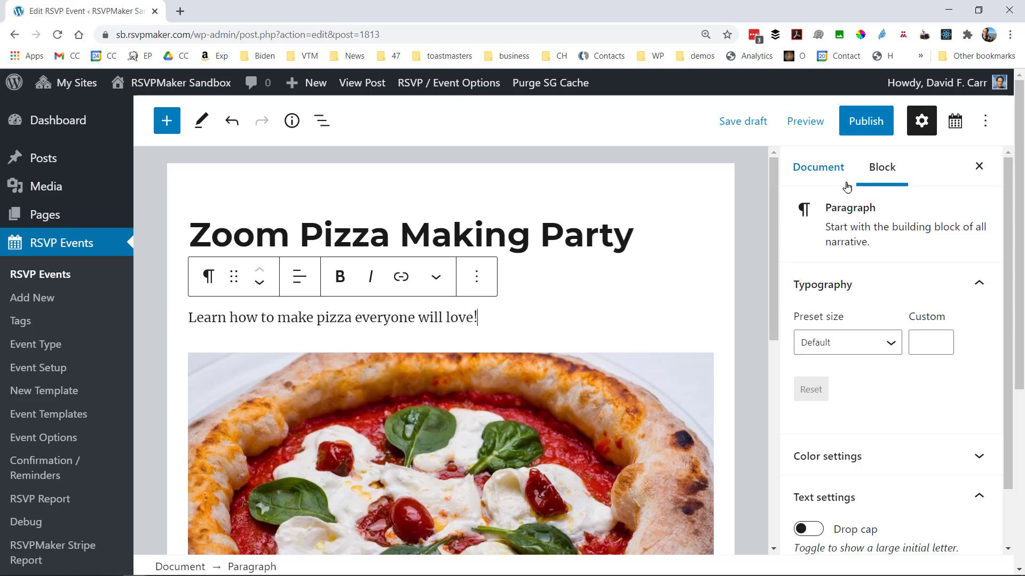
click(814, 170)
scroll(1001, 244, down, 8)
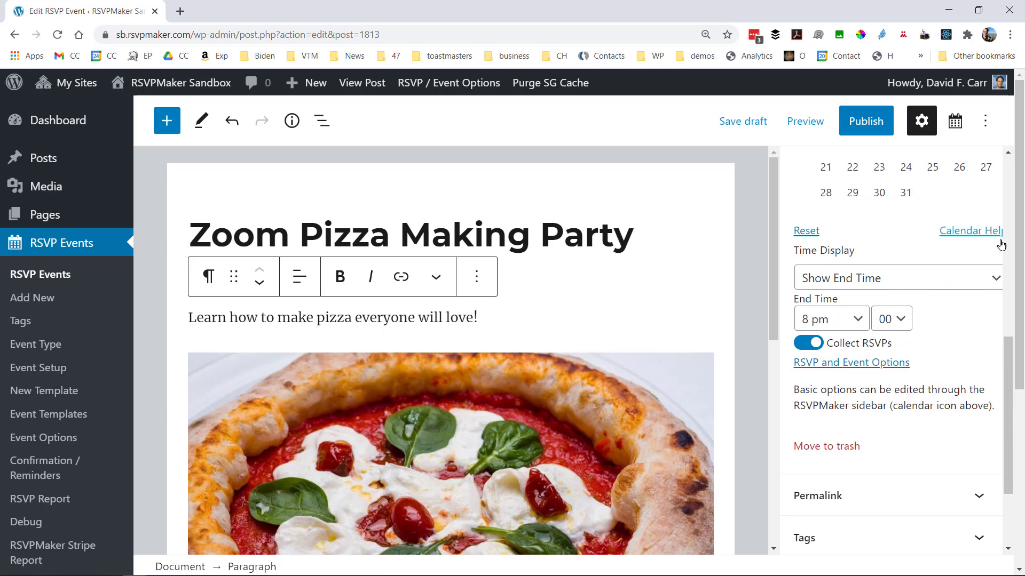
- Publish the Zoom Pizza Making Party event and open its live page
click(865, 121)
click(864, 121)
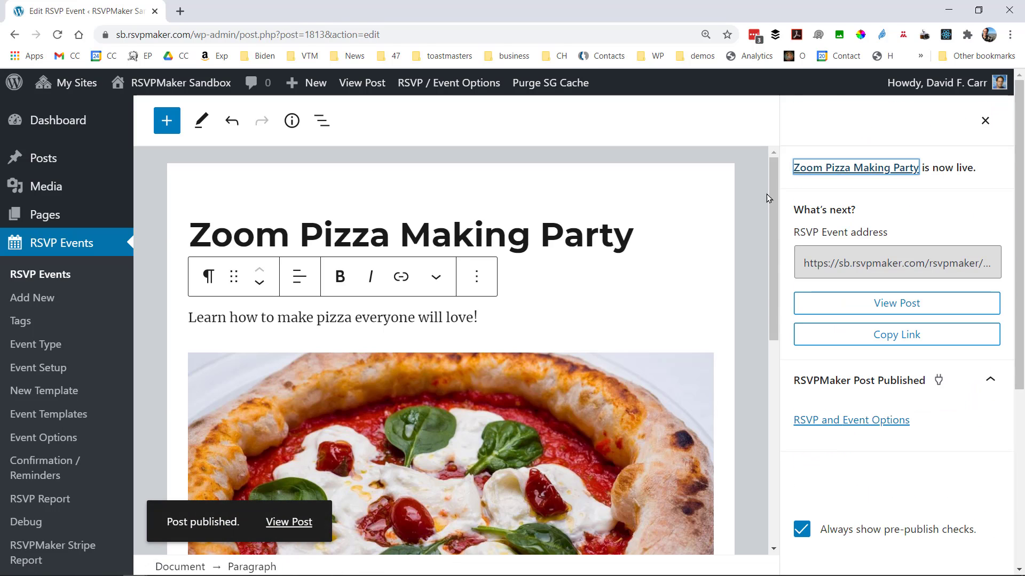
click(286, 521)
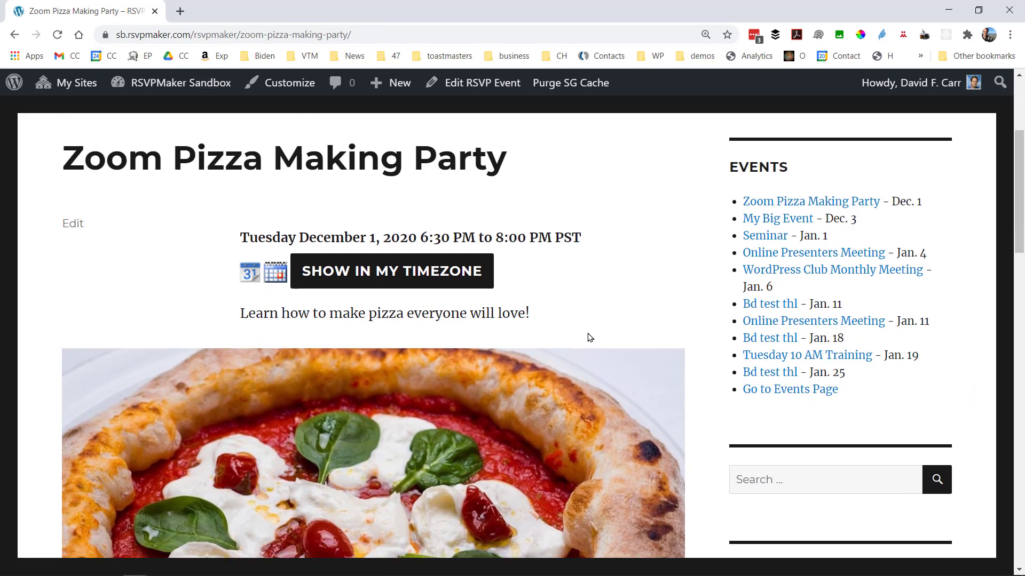
- Convert the event's start time to the viewer's Eastern timezone
scroll(590, 338, down, 1)
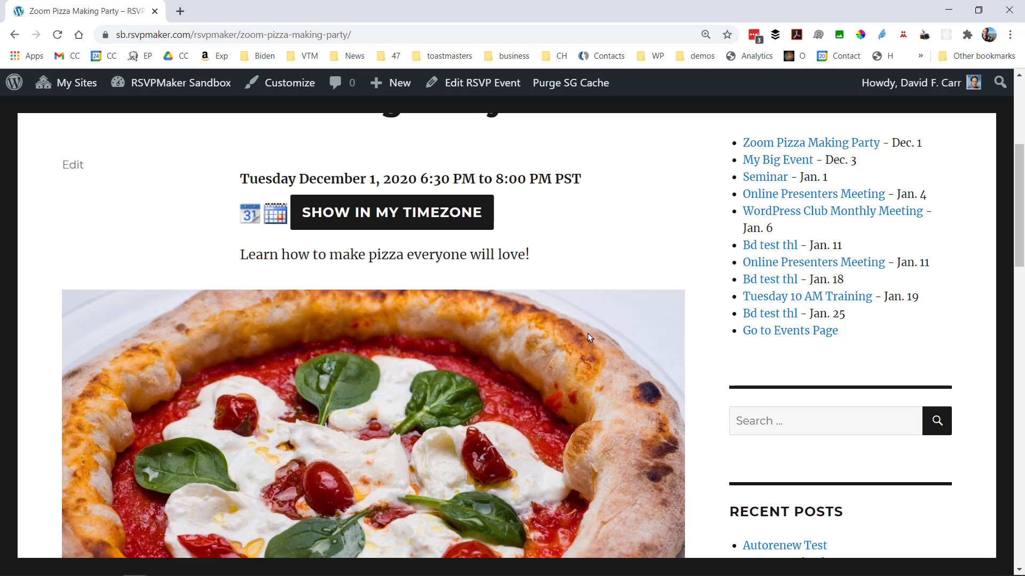
click(435, 220)
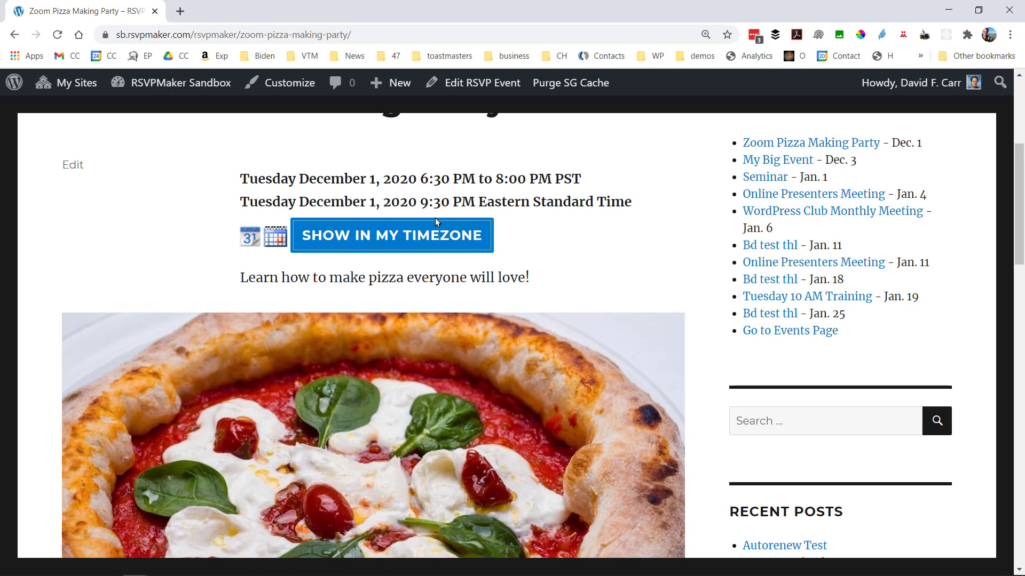
scroll(551, 251, down, 1)
scroll(543, 242, down, 15)
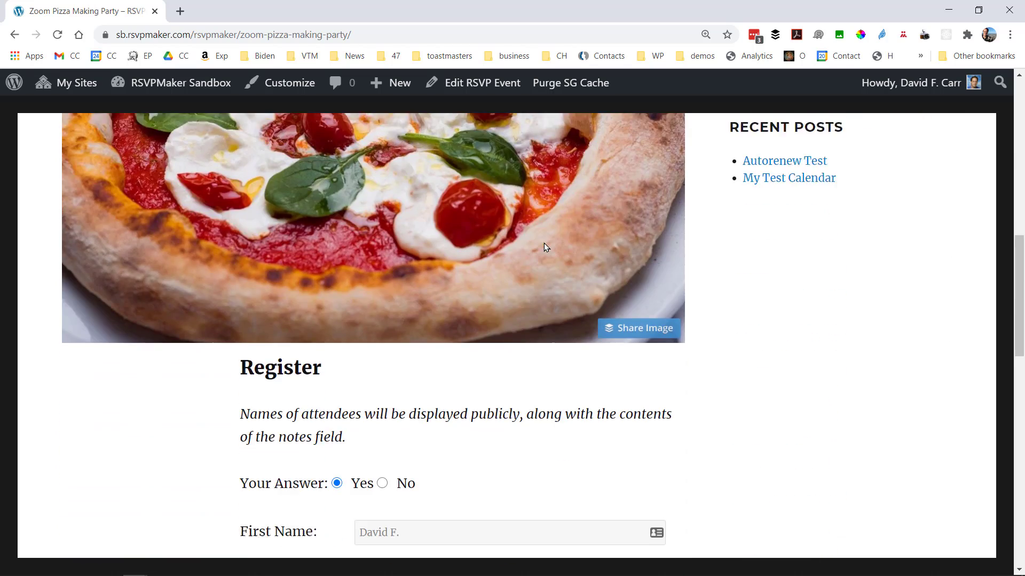
scroll(543, 240, down, 3)
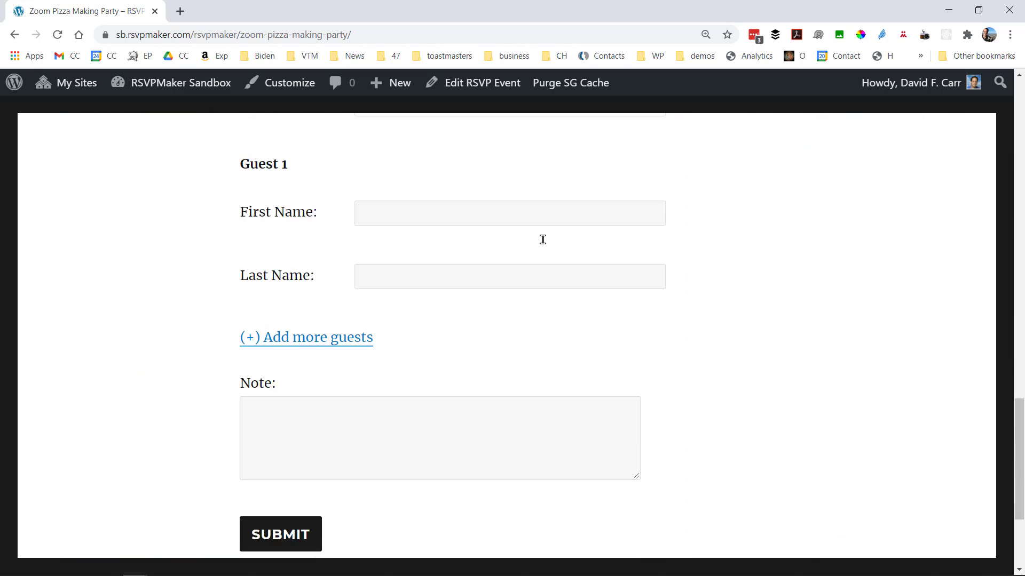
scroll(542, 235, up, 19)
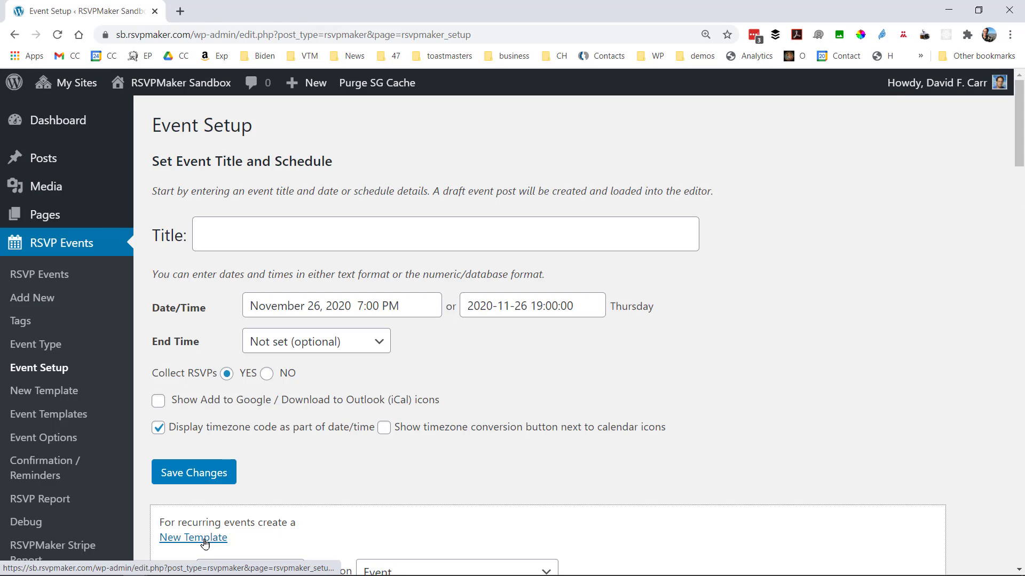
- Start a template titled 'Monthly Neighborhood Association Meeting' recurring on first Tuesdays
click(204, 541)
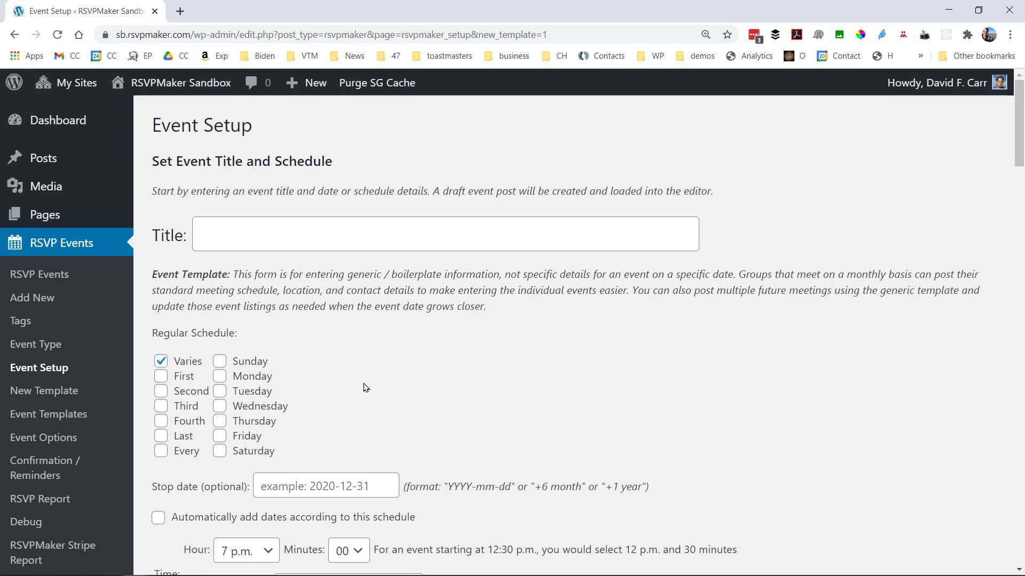
click(298, 234)
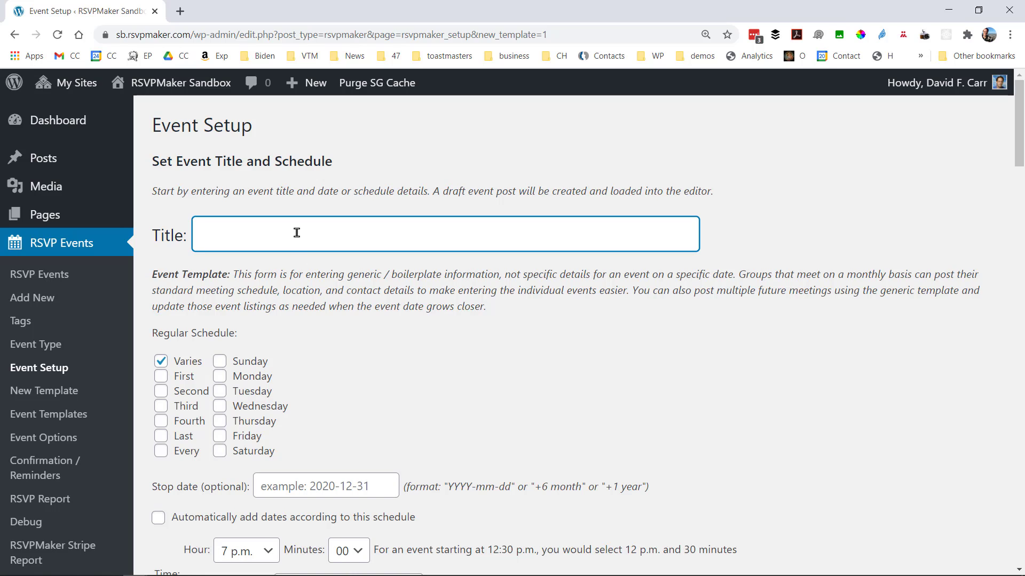
text(Monthly Neig)
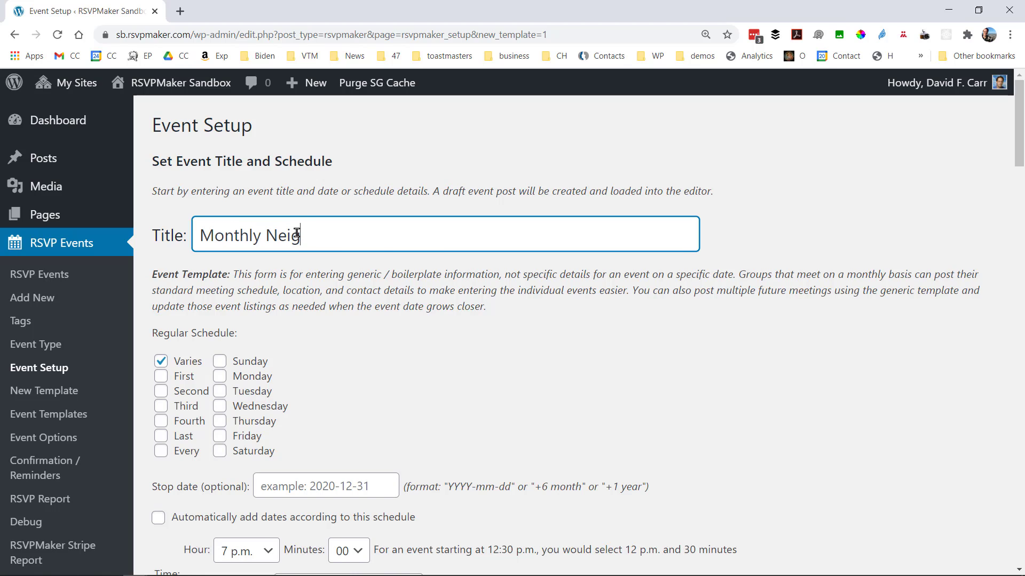
text(hborhood Association M)
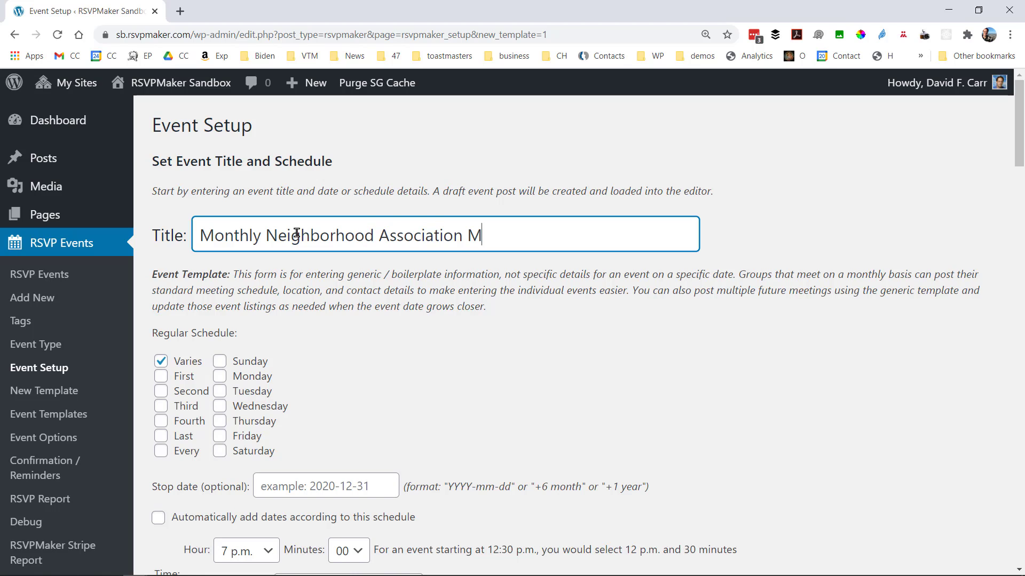
text(eeting)
click(161, 377)
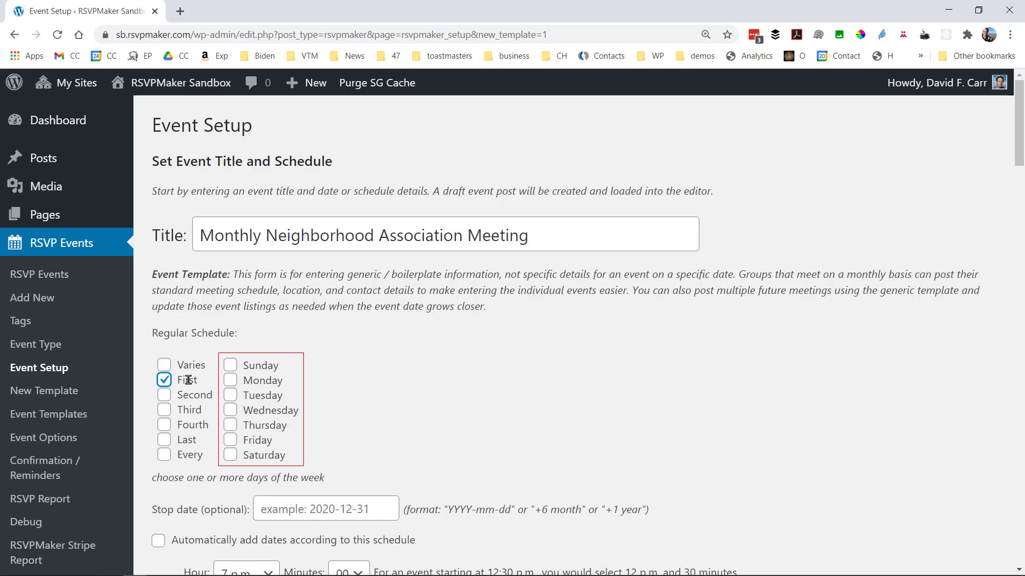
click(231, 397)
- Set the template's start time to 6 p.m., minutes 30
scroll(465, 380, down, 5)
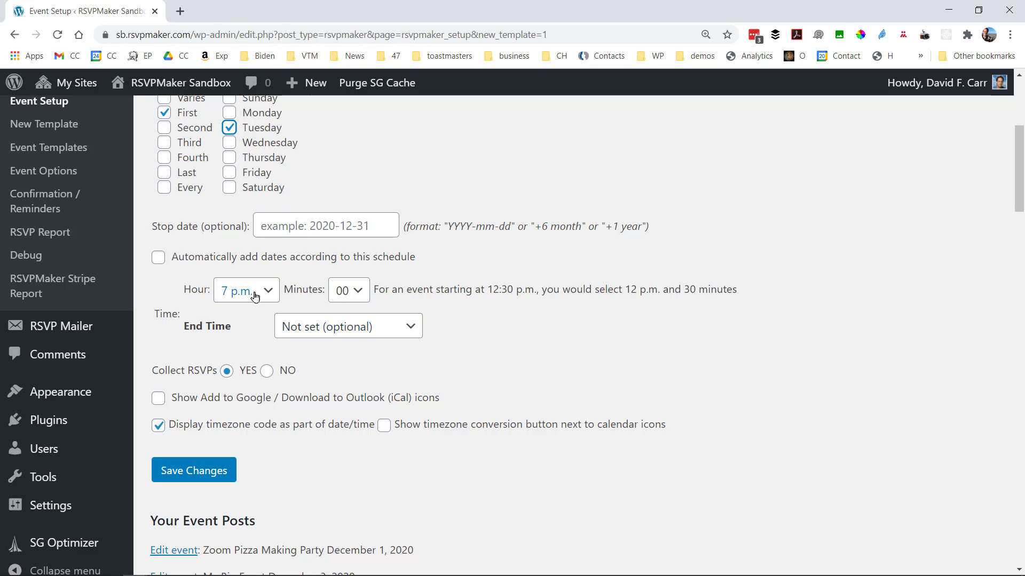
click(260, 292)
click(273, 271)
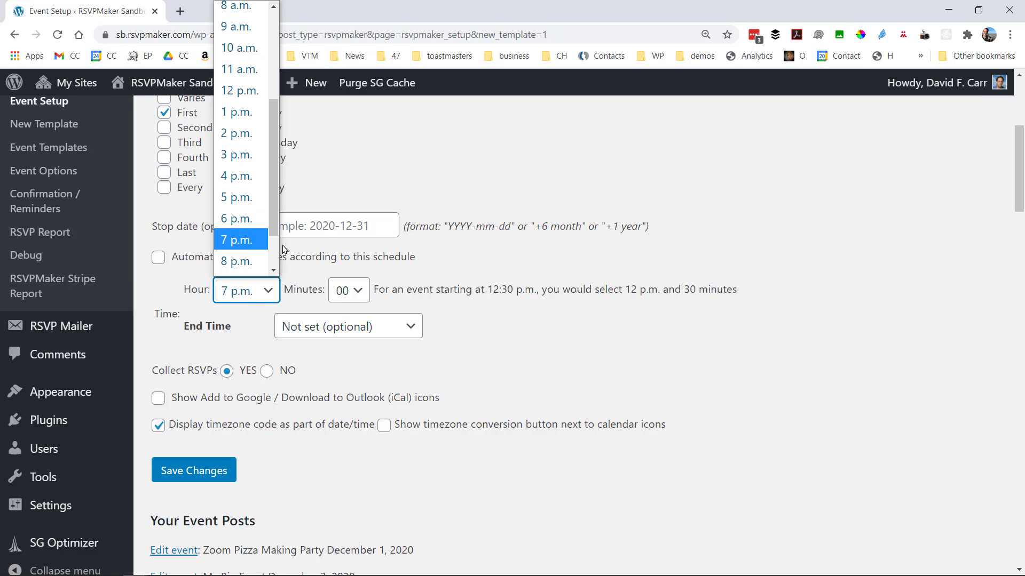
click(238, 219)
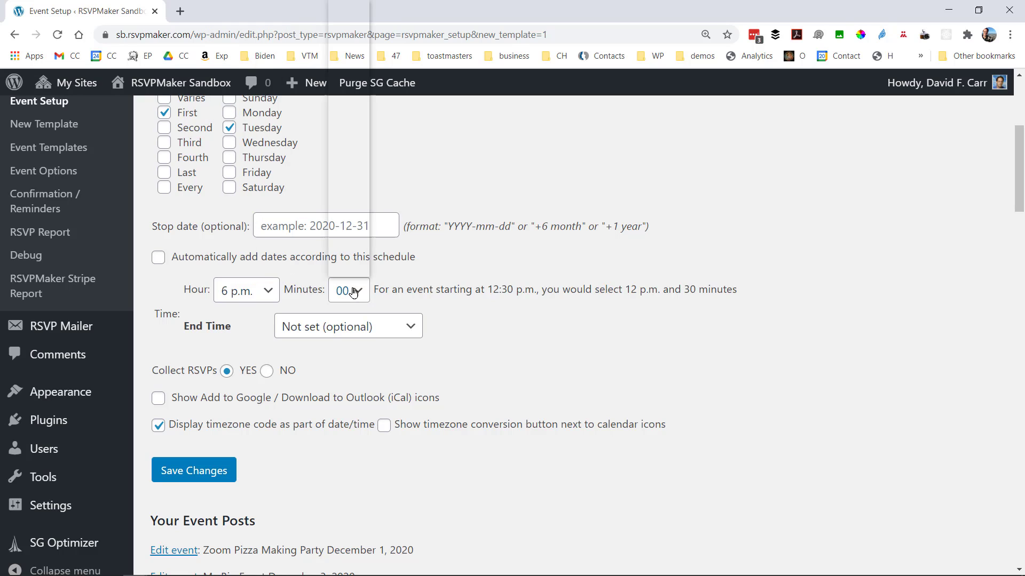
click(348, 290)
scroll(365, 271, down, 8)
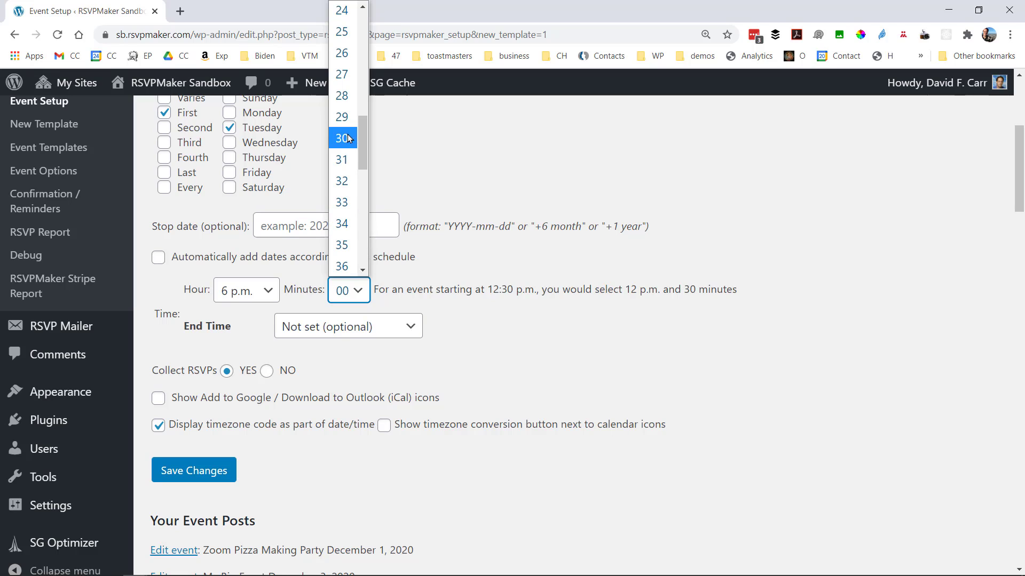
click(342, 138)
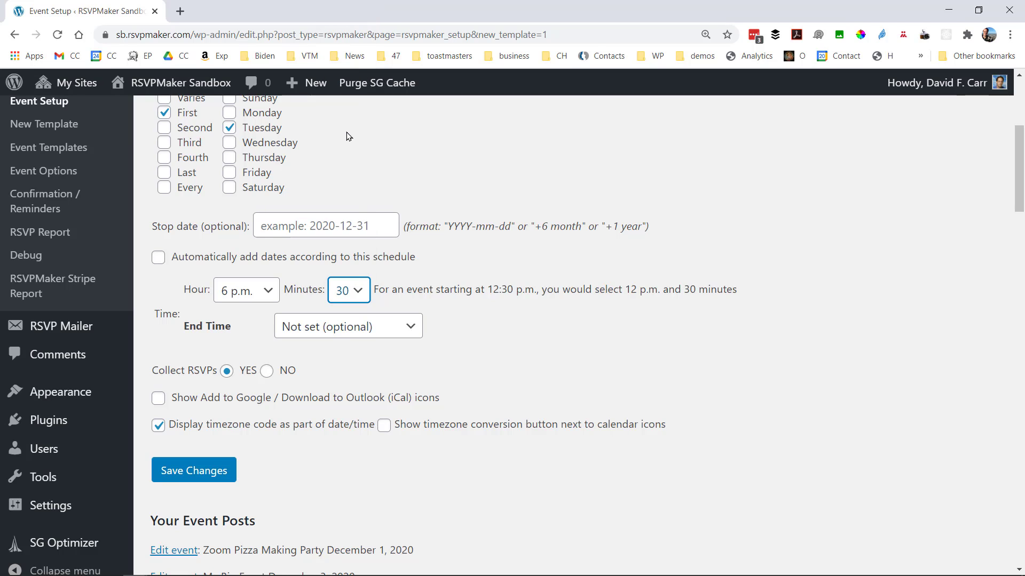
- Give the template an 8:30 PM end time and save it
click(382, 328)
click(314, 371)
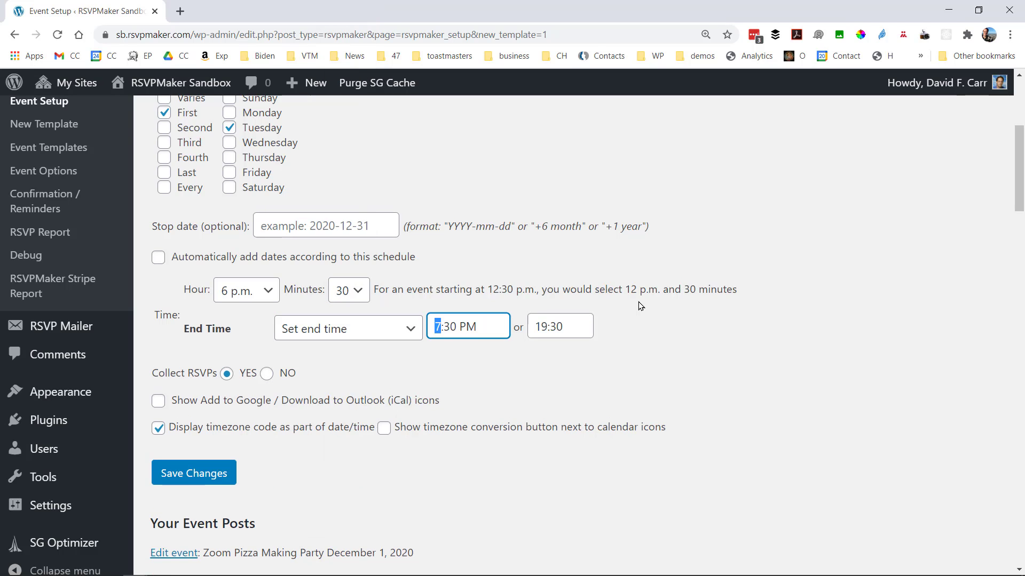
key(Tab)
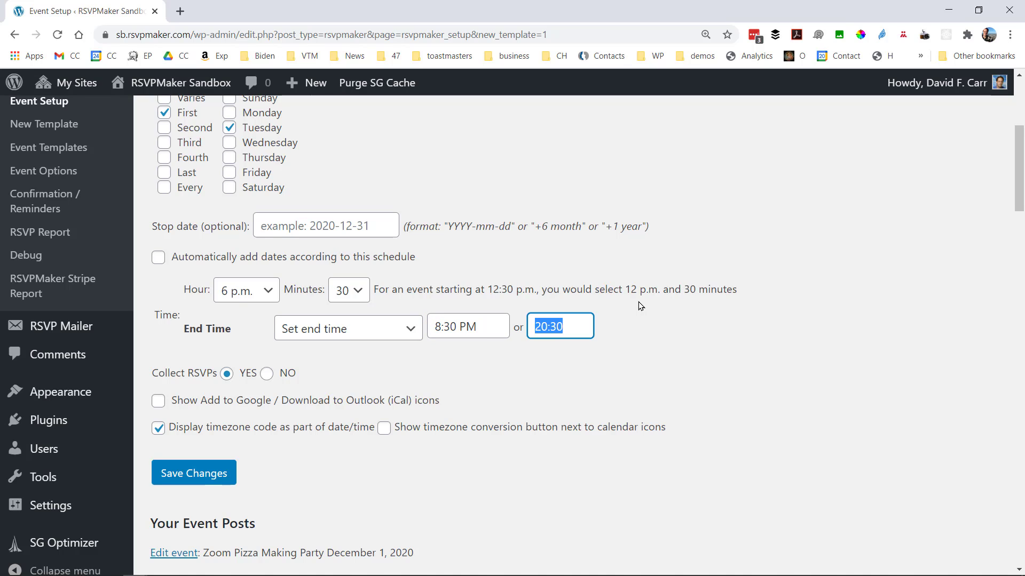
click(639, 315)
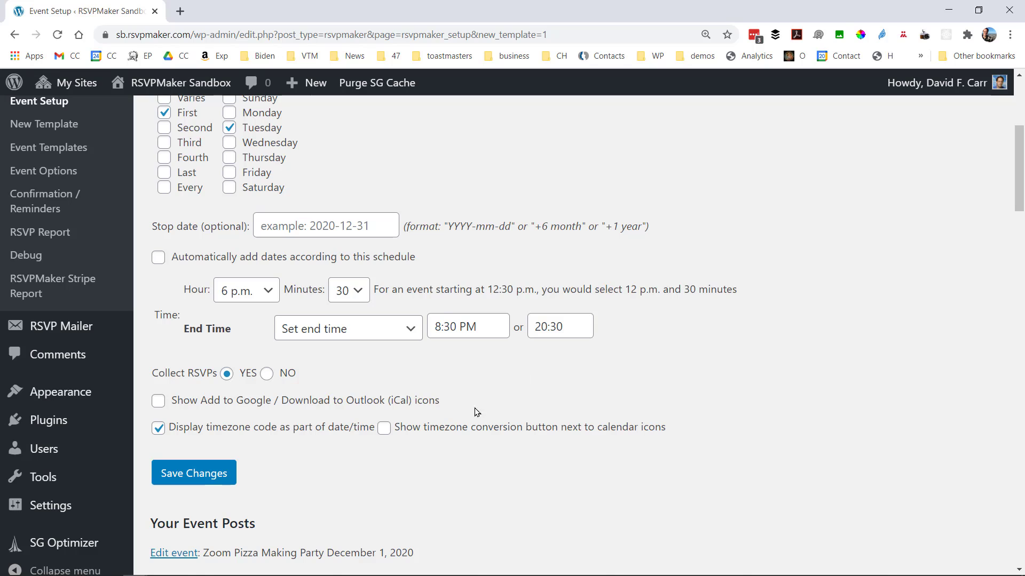
click(215, 477)
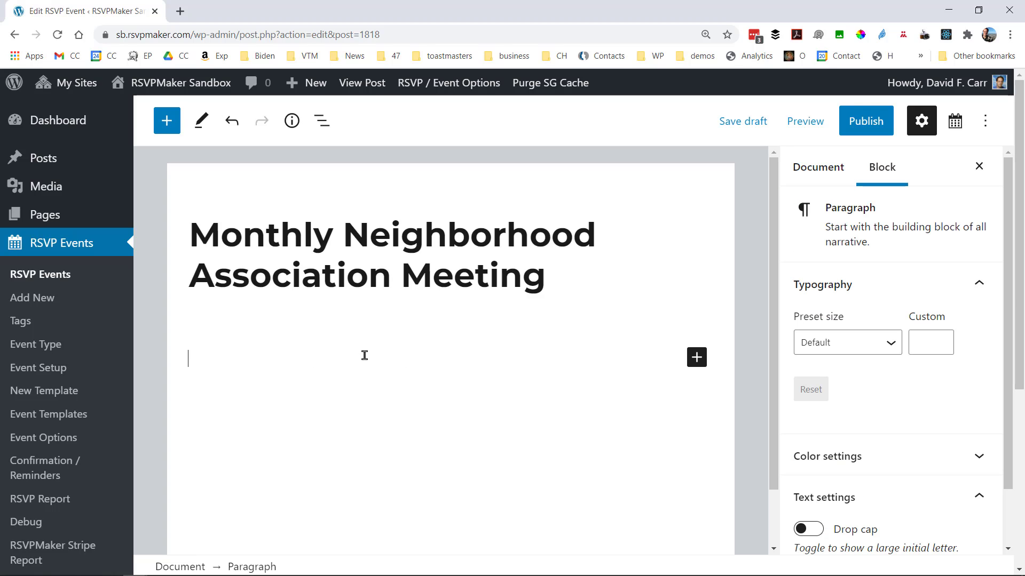
- Paste the numbered Welcome-to-New-Business agenda into the template and publish it
key(ctrl+v)
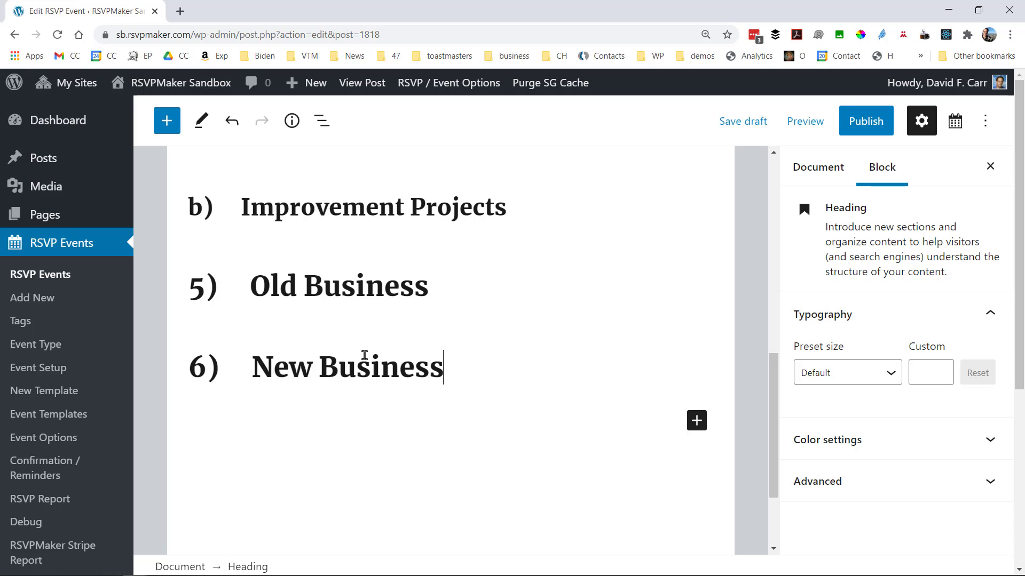
key(Home)
scroll(634, 329, up, 15)
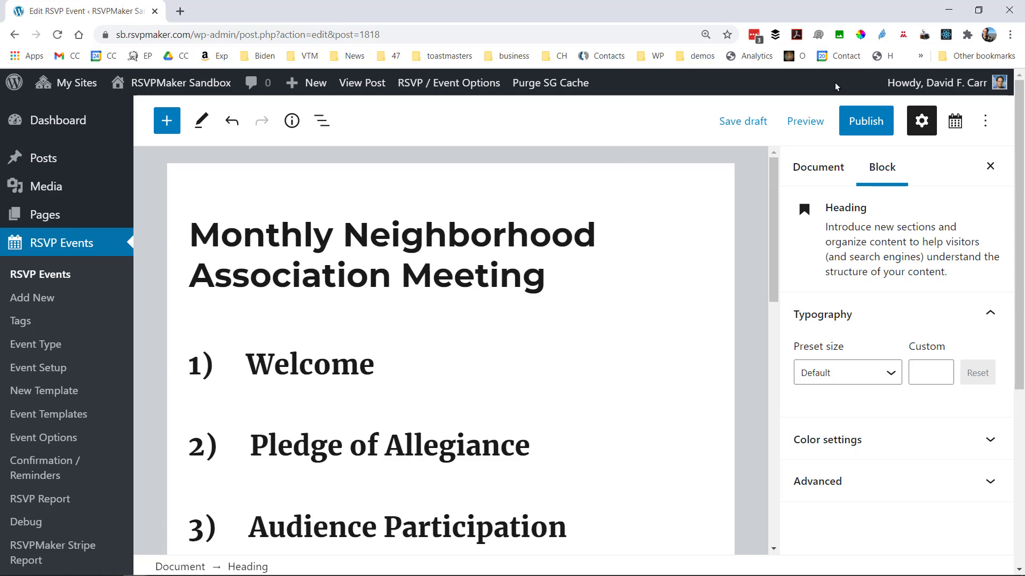
click(873, 123)
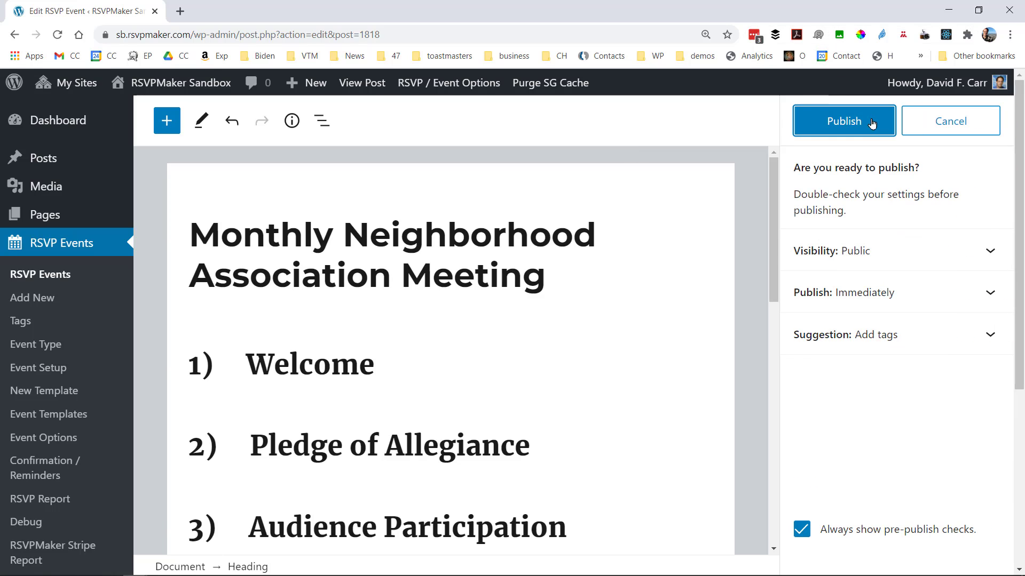
click(857, 122)
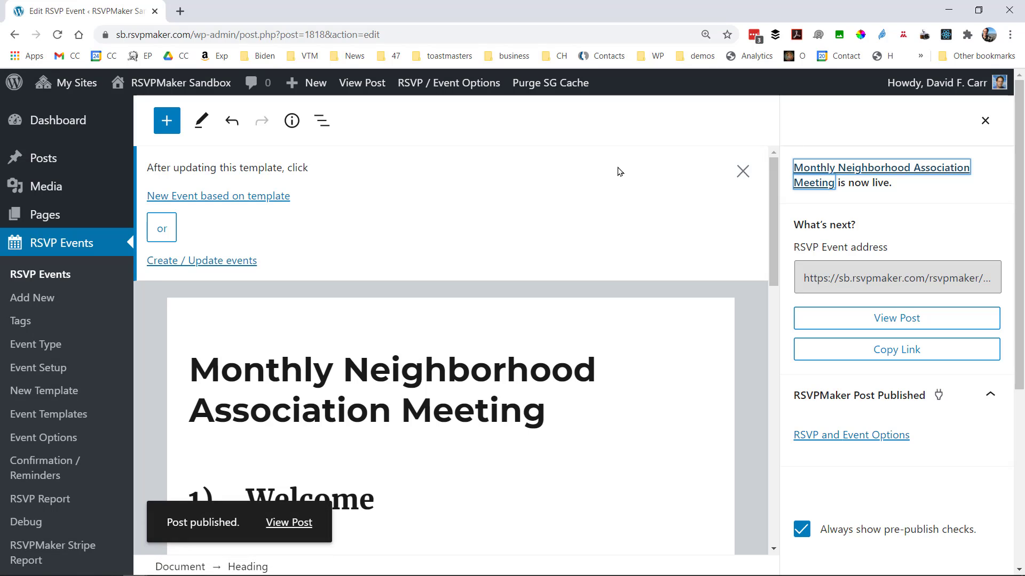
- Create events from the template for all projected dates, December 2020 to November 2021
click(207, 263)
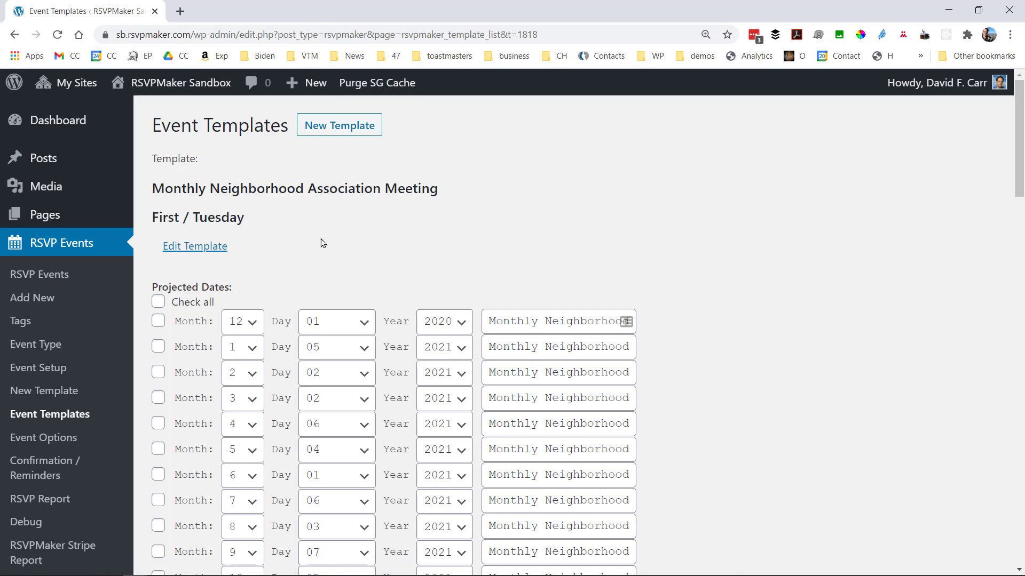
click(157, 321)
click(158, 347)
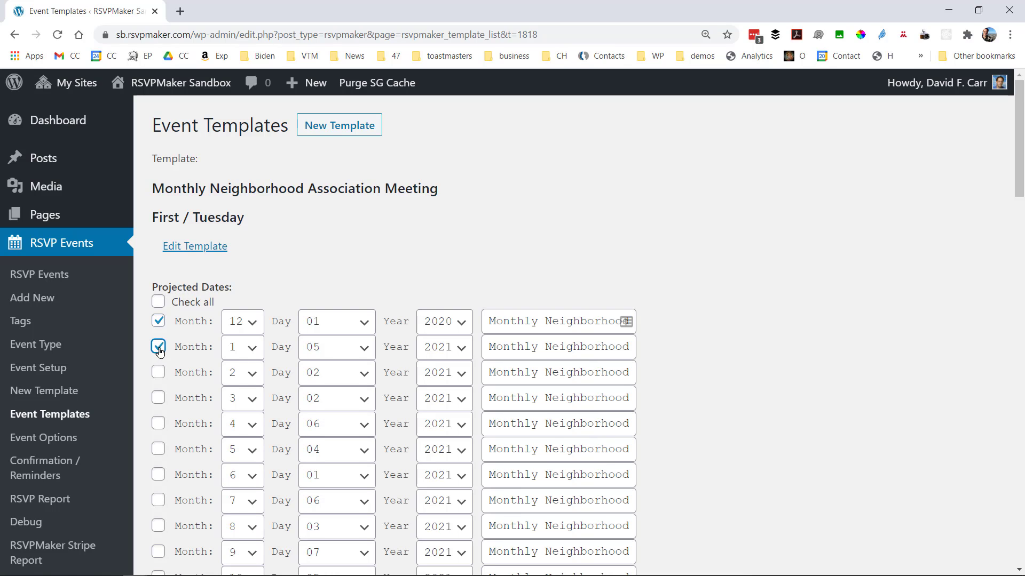
click(158, 303)
scroll(683, 276, down, 6)
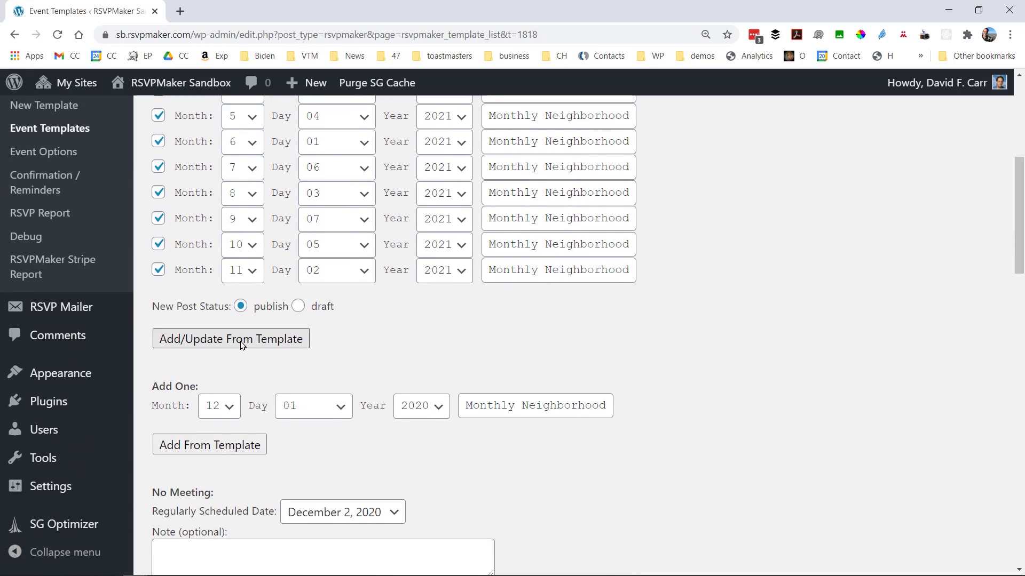
click(241, 345)
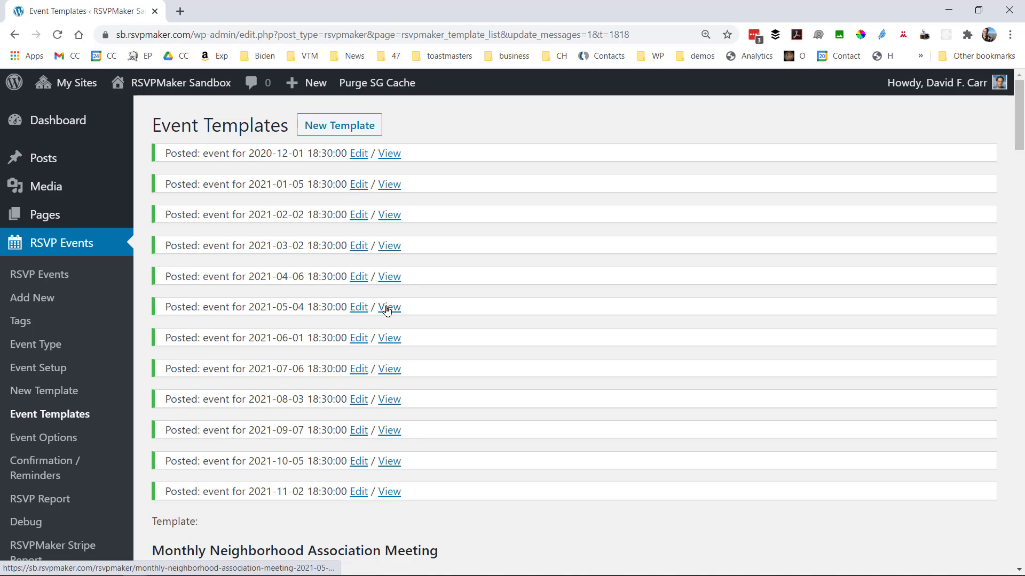
- Quick Edit the December neighborhood meeting's date to 2020-12-03
click(54, 281)
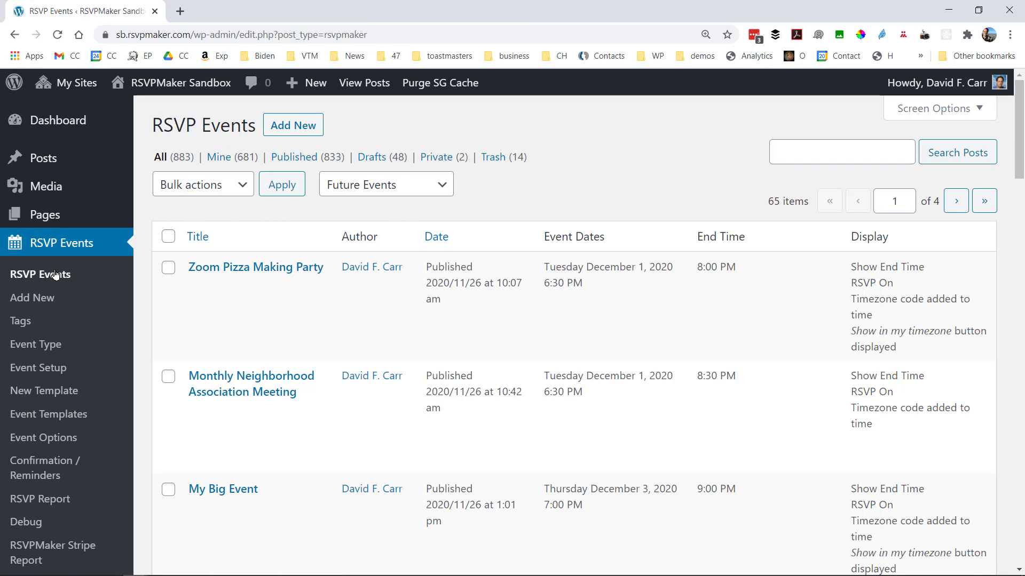
scroll(55, 275, down, 2)
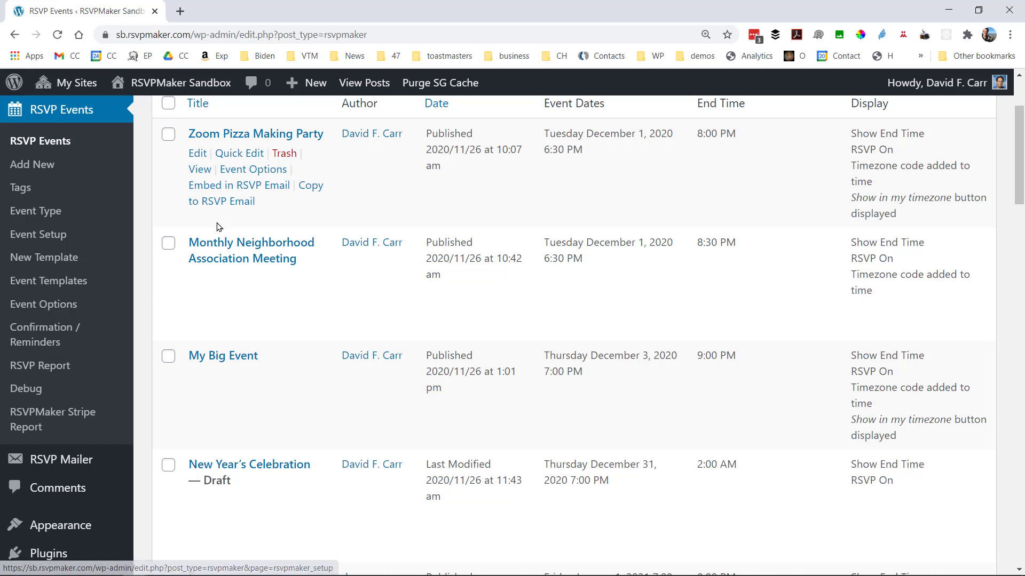
click(238, 276)
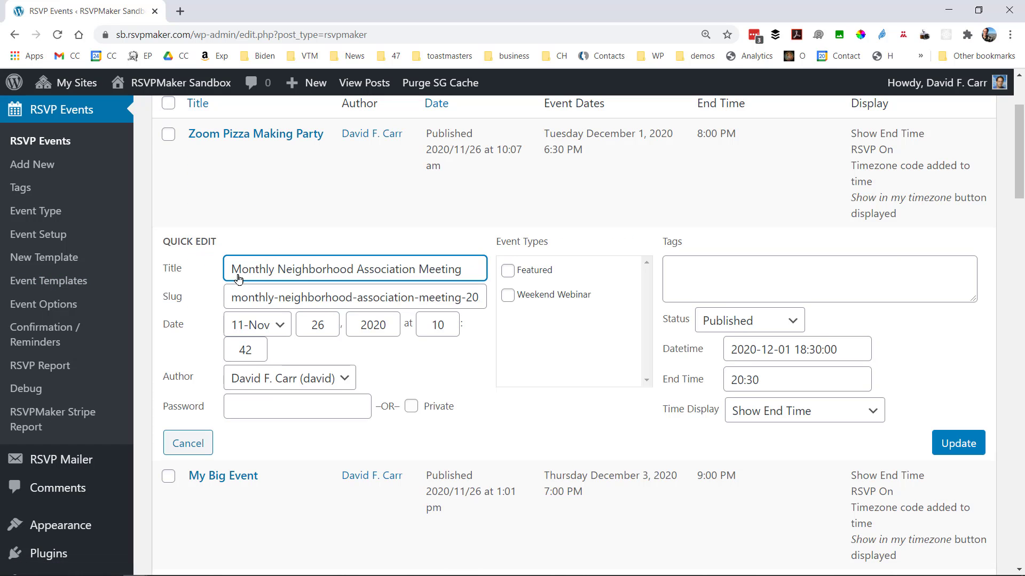
click(789, 350)
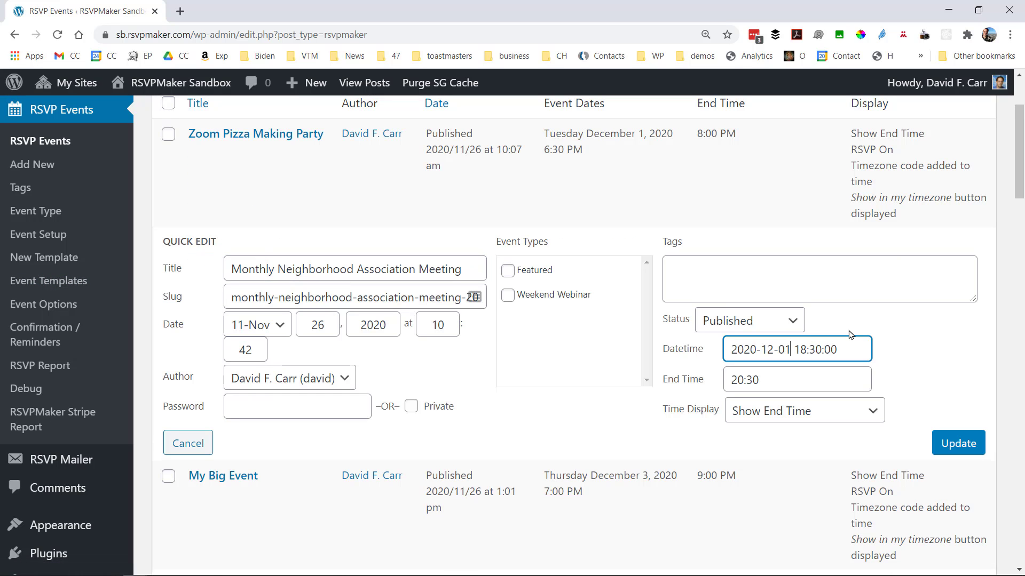
key(BackSpace)
text(3)
key(Tab)
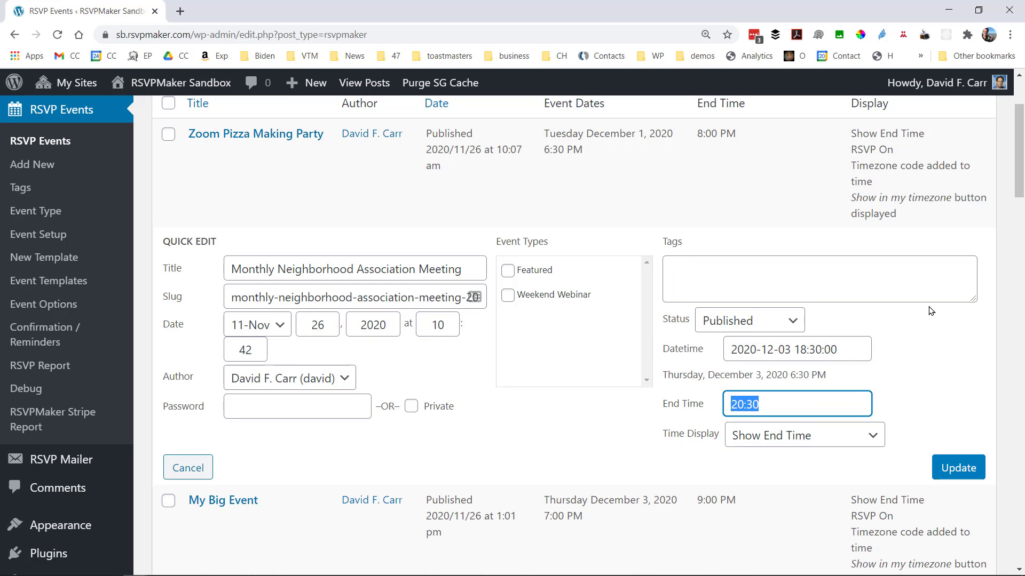
- Change the meeting's end time to 22:30 and update it
click(782, 406)
key(shift+Right)
text(2)
key(Tab)
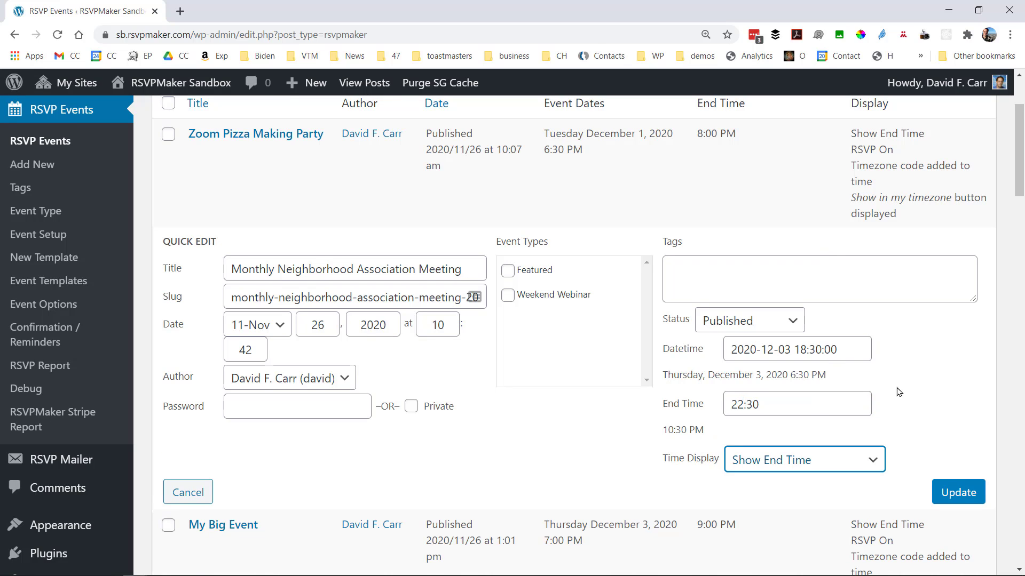
click(964, 493)
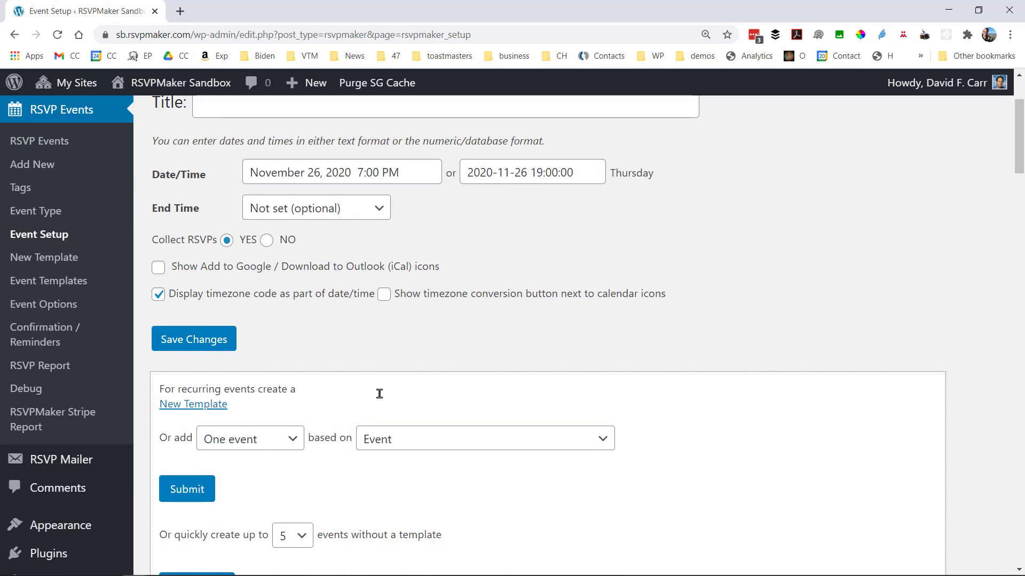
- Show the quick-create form for 20 events, then switch to the Training Program Agenda PDF
scroll(377, 394, down, 4)
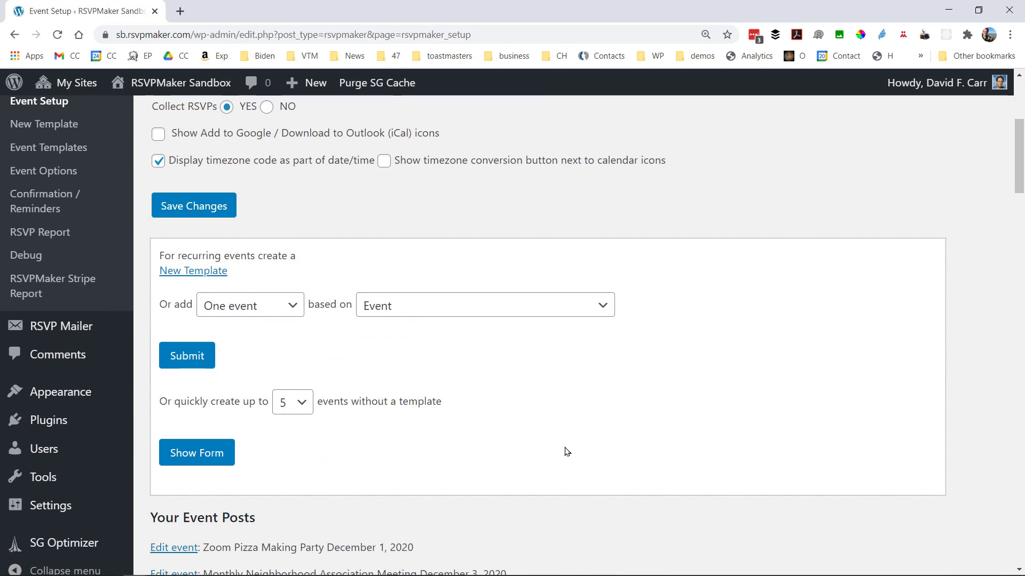
click(297, 407)
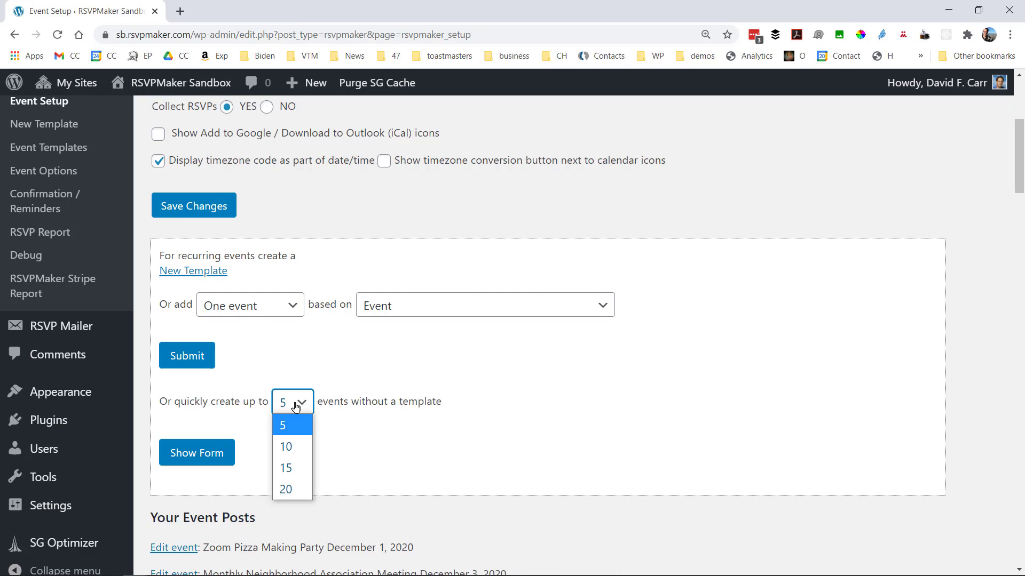
click(291, 490)
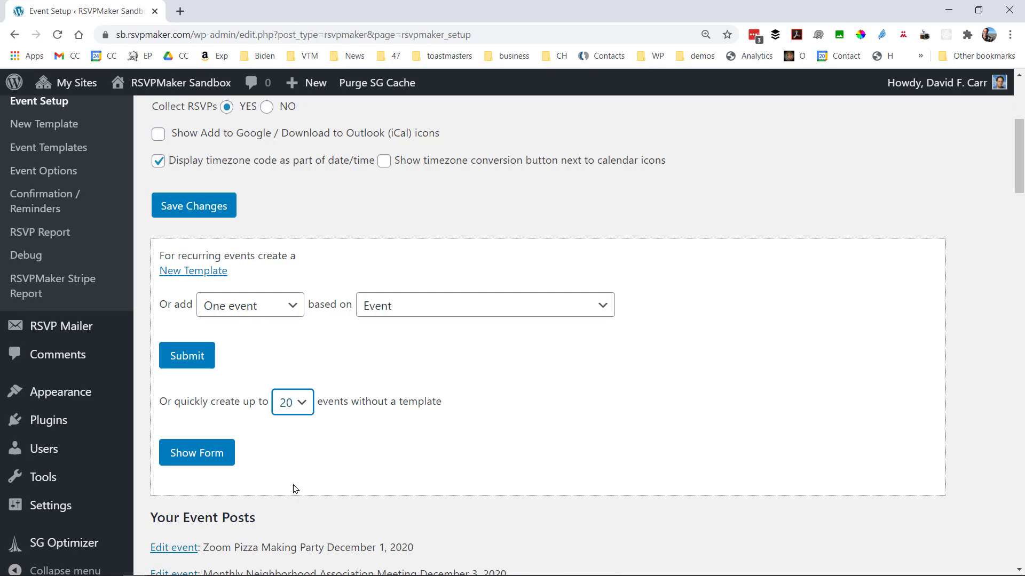
click(212, 454)
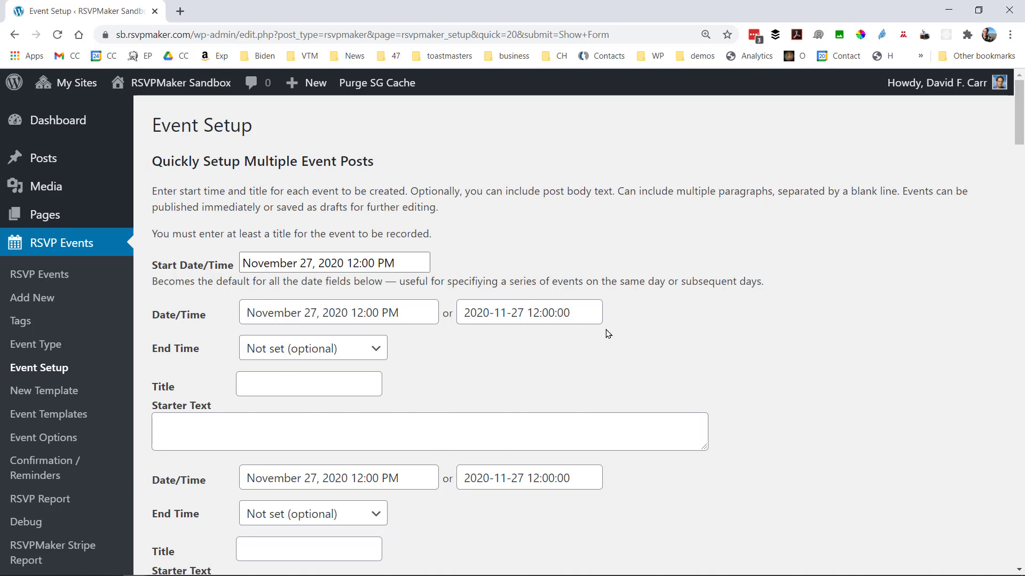
key(alt+Tab)
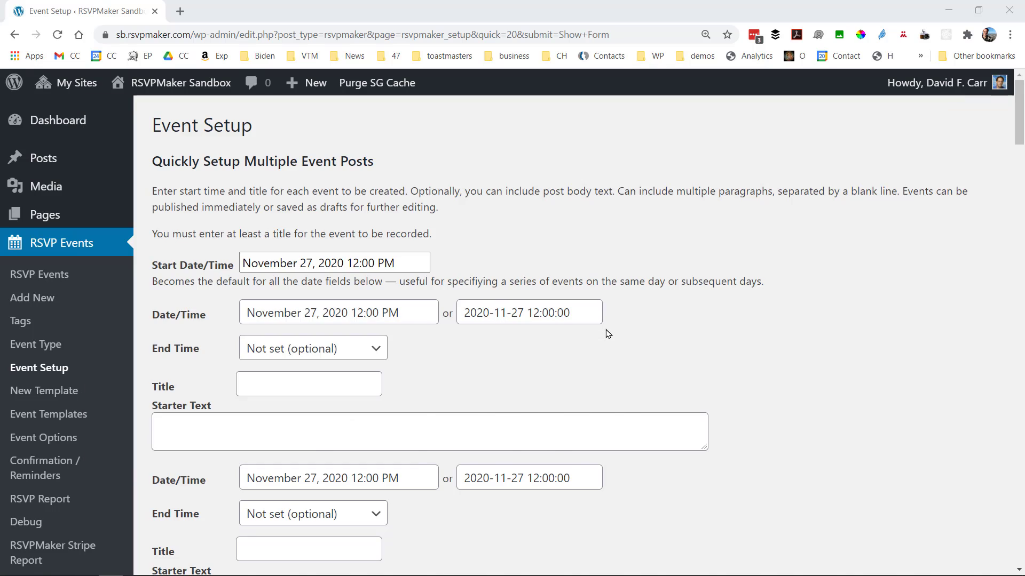
key(alt+Tab)
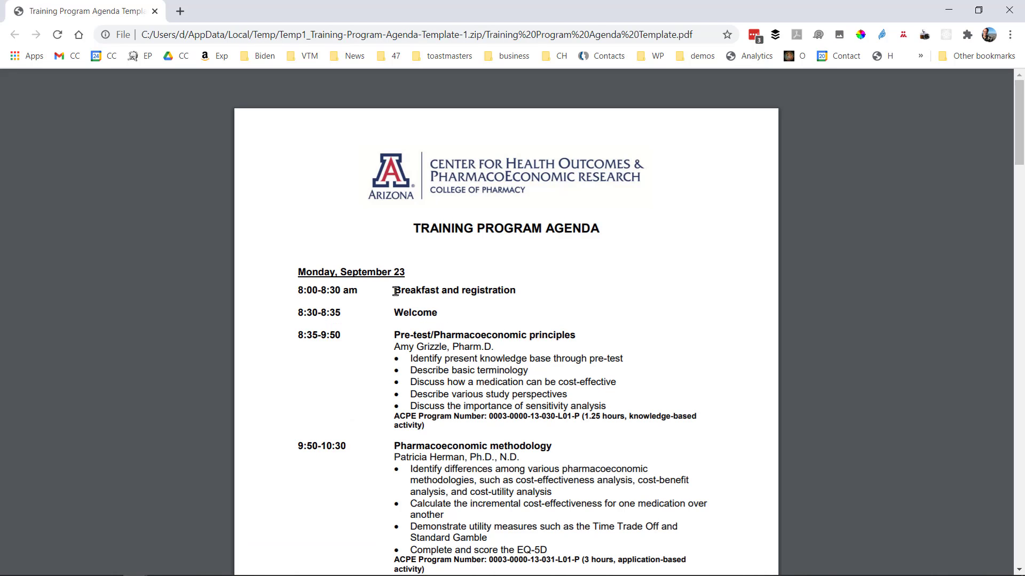
- Copy 'Breakfast and registration' from the agenda PDF and return to the Event Setup form
drag(395, 291, 559, 287)
key(ctrl+c)
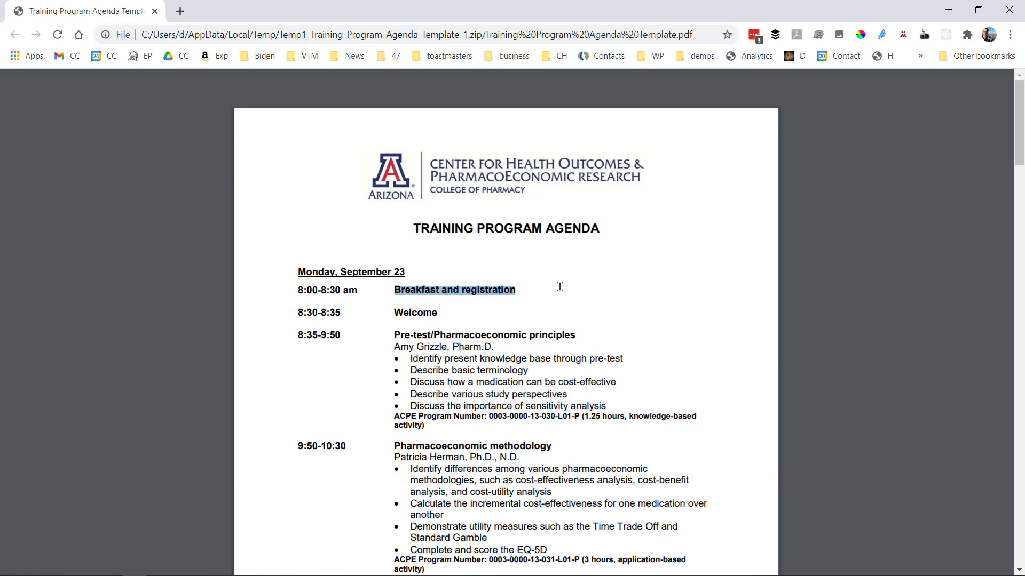
key(alt+Tab)
key(Tab)
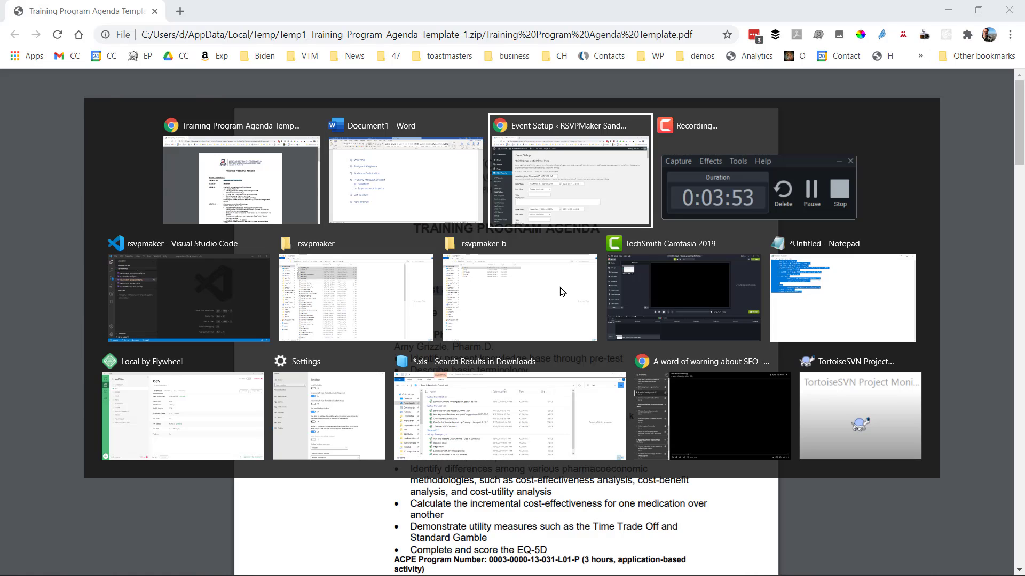
click(423, 261)
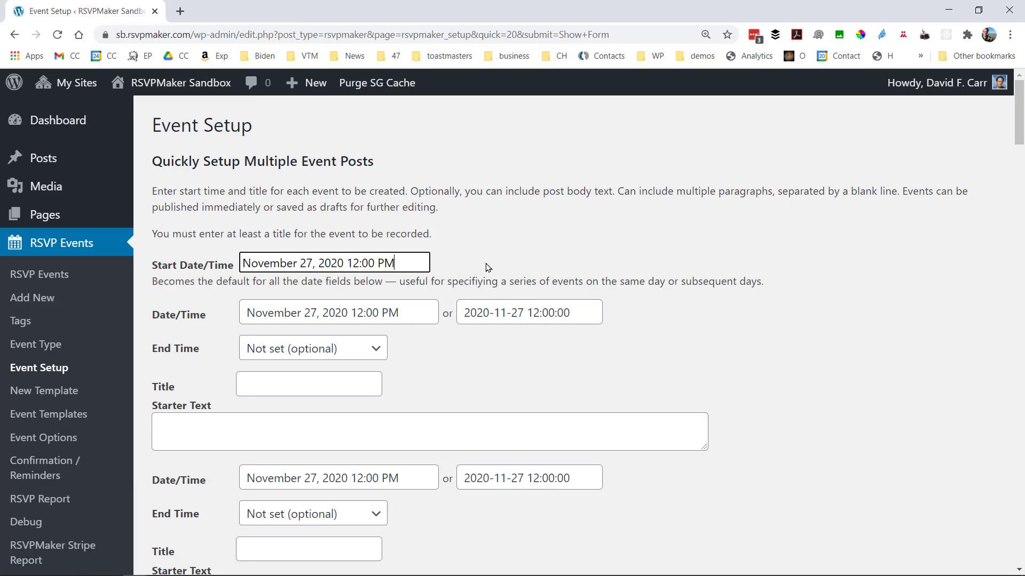
- Change the start date and time to September 23, 2025, 8:00 AM
key(Home)
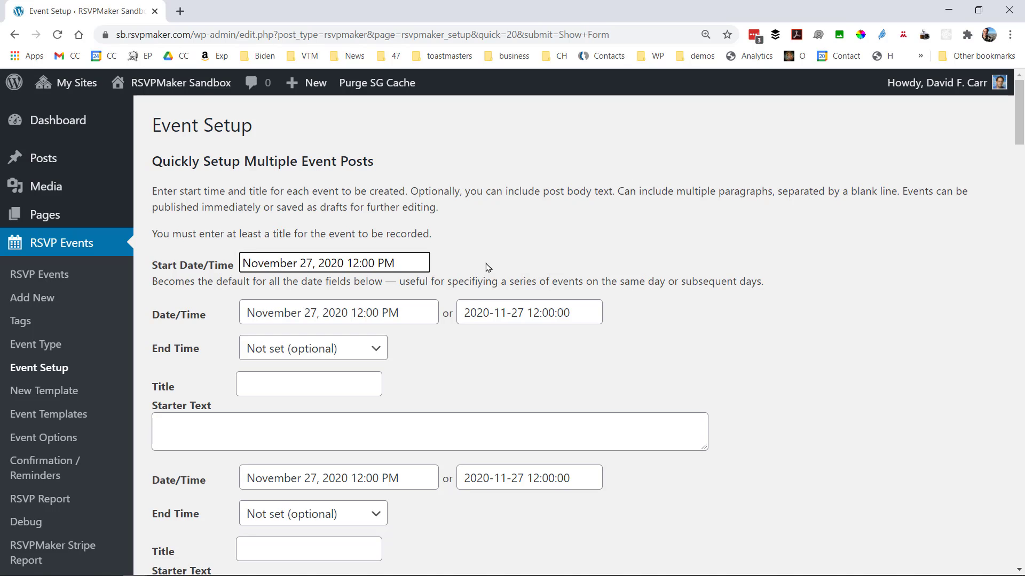
key(shift+Right)
key(shift+Right)
key(shift+Right)
key(shift+Right)
key(shift+Right)
key(shift+Right)
key(shift+Right)
key(shift+Right)
key(shift+Right)
key(shift+Right)
key(shift+Right)
key(shift+Right)
key(shift+Right)
key(shift+Right)
key(shift+Right)
key(shift+Right)
key(shift+Right)
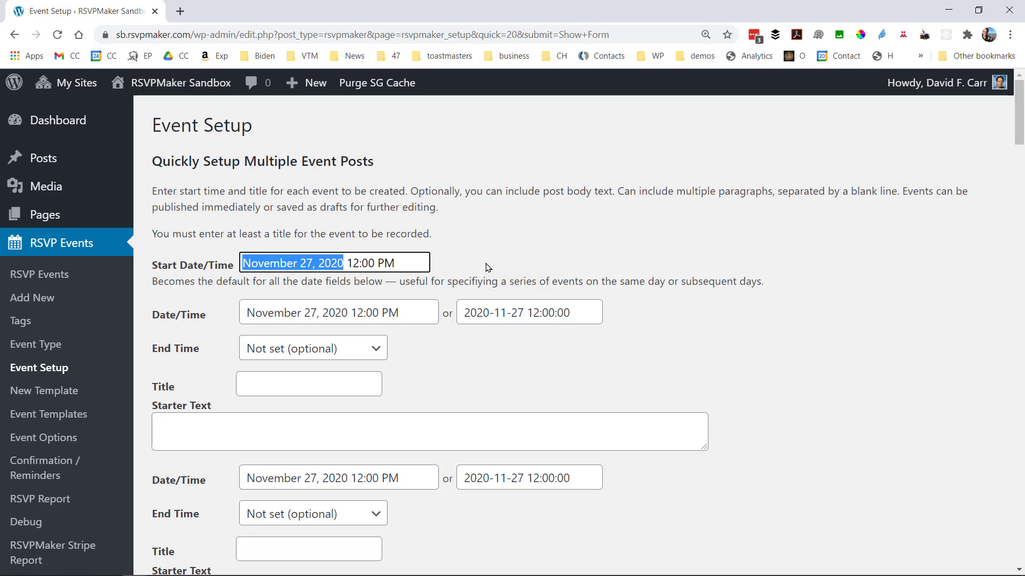
text(Spetember)
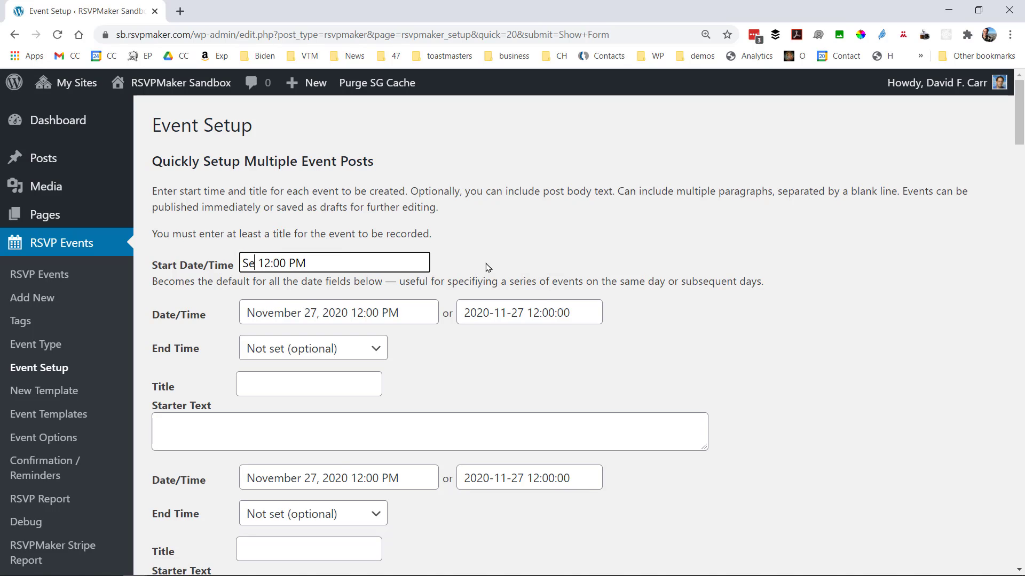
text( 2)
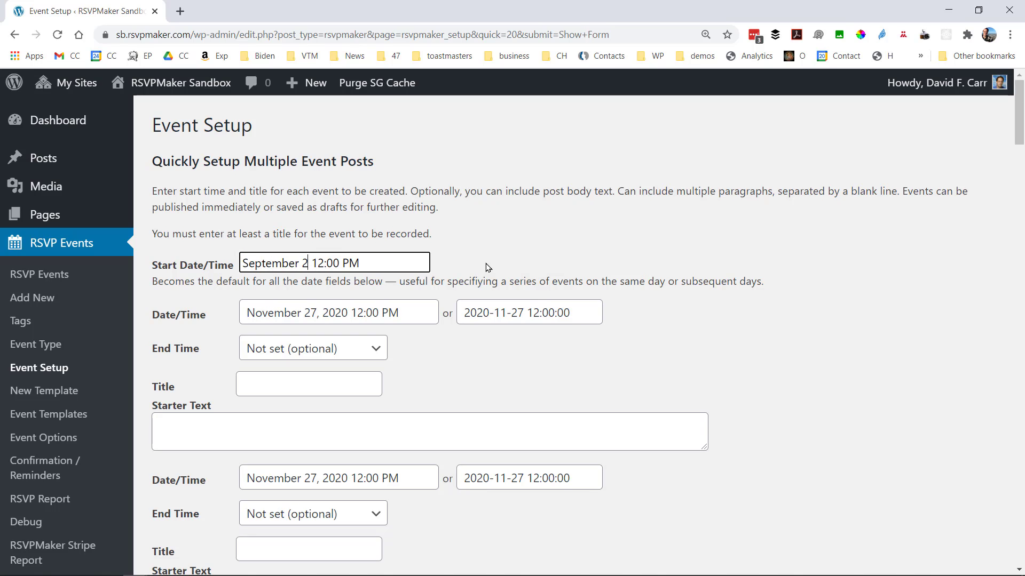
text(3, 2025)
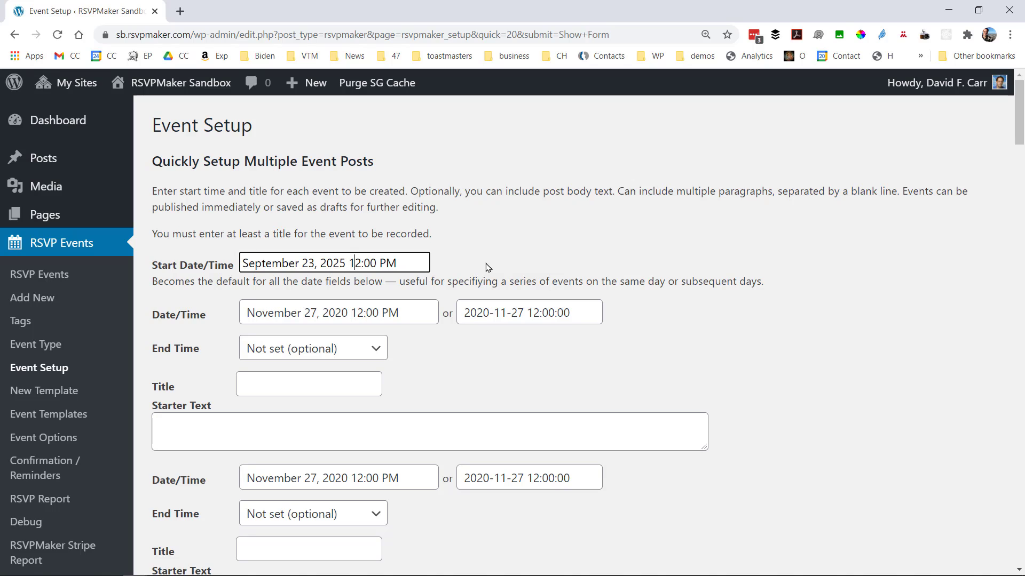
key(shift+Right)
key(shift+Right)
key(shift+Right)
key(shift+Right)
key(shift+Right)
text(8:00)
key(shift+Right)
key(shift+Right)
text(AM)
key(Tab)
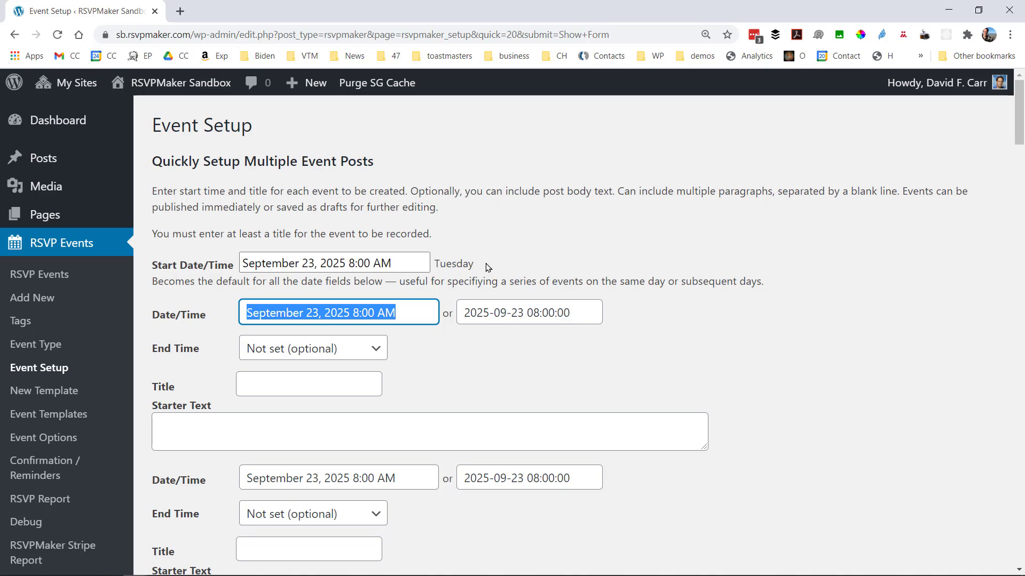
- Title the first event 'Breakfast and registration' and give it an explicit 8:30 AM end time
click(516, 376)
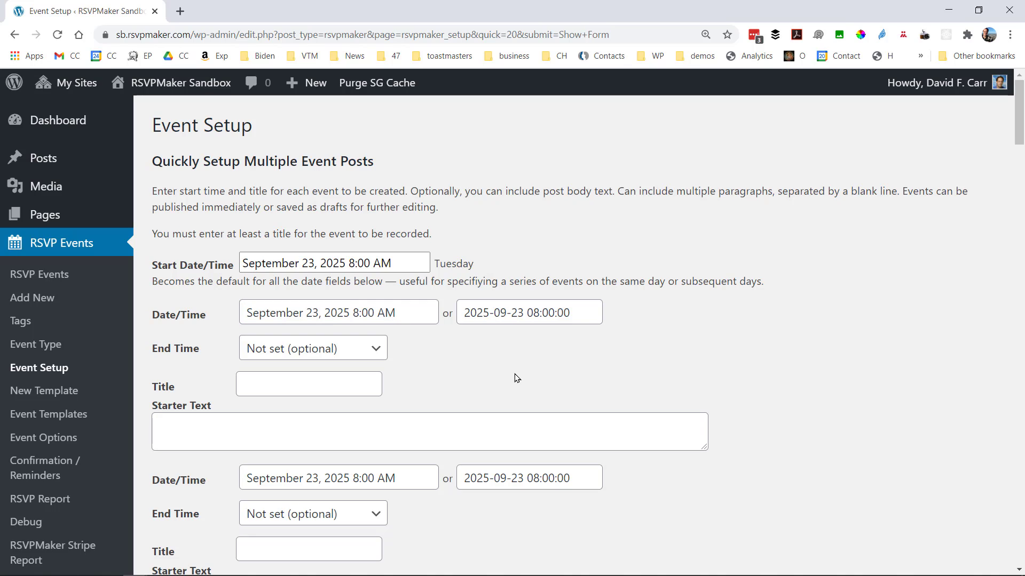
click(325, 380)
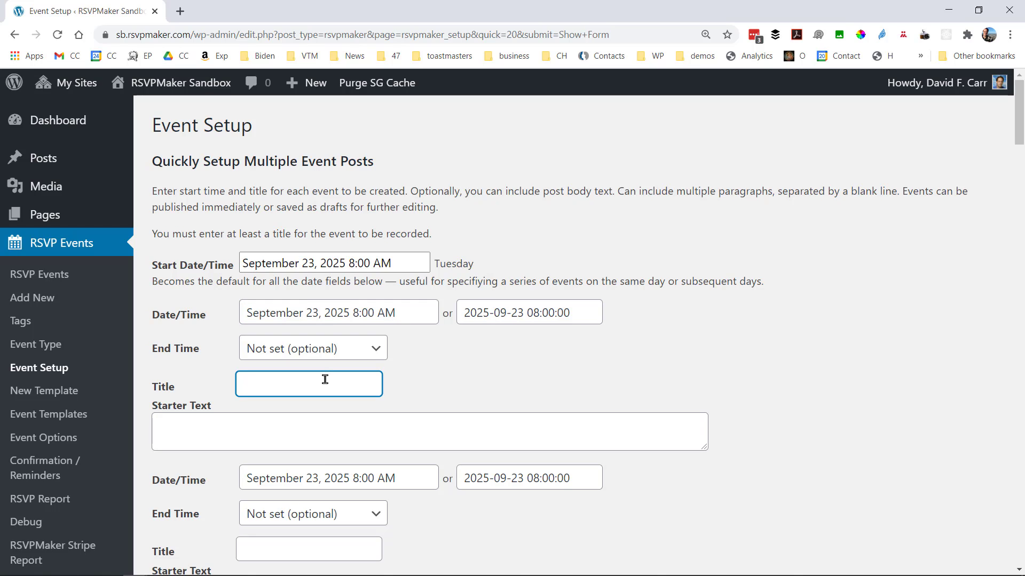
key(ctrl+v)
scroll(669, 374, down, 2)
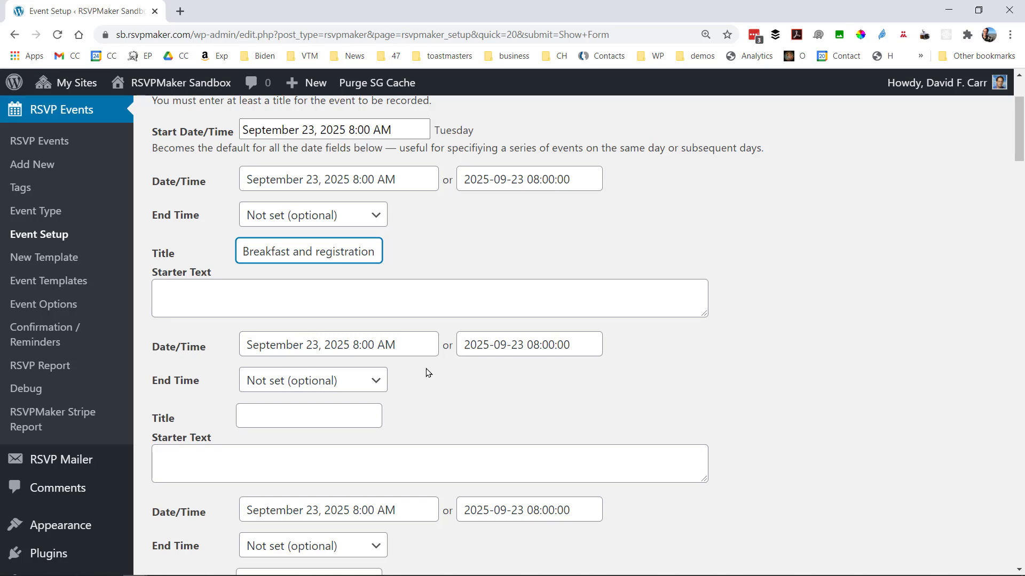
click(368, 214)
click(354, 230)
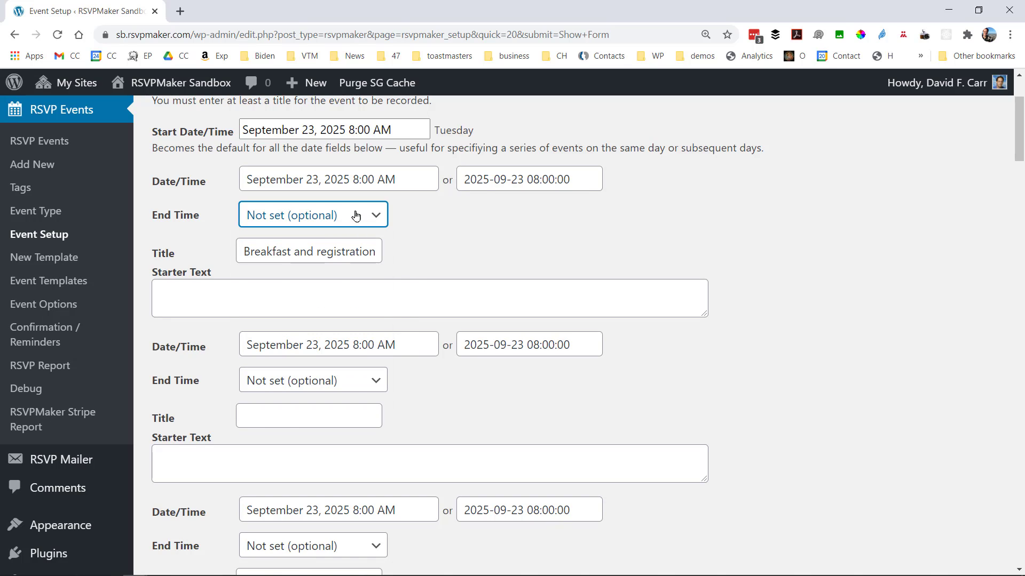
click(355, 224)
click(335, 255)
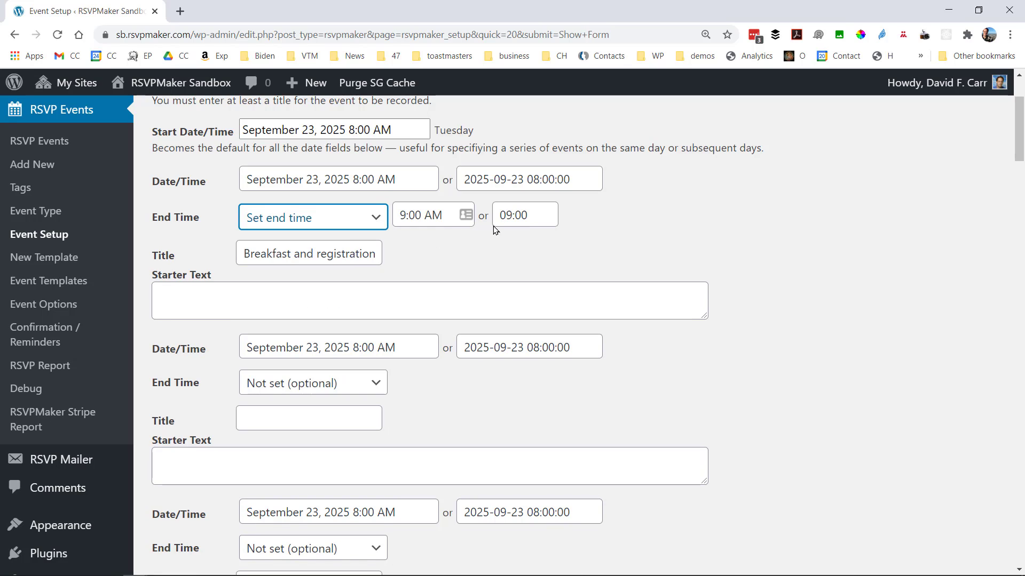
click(414, 213)
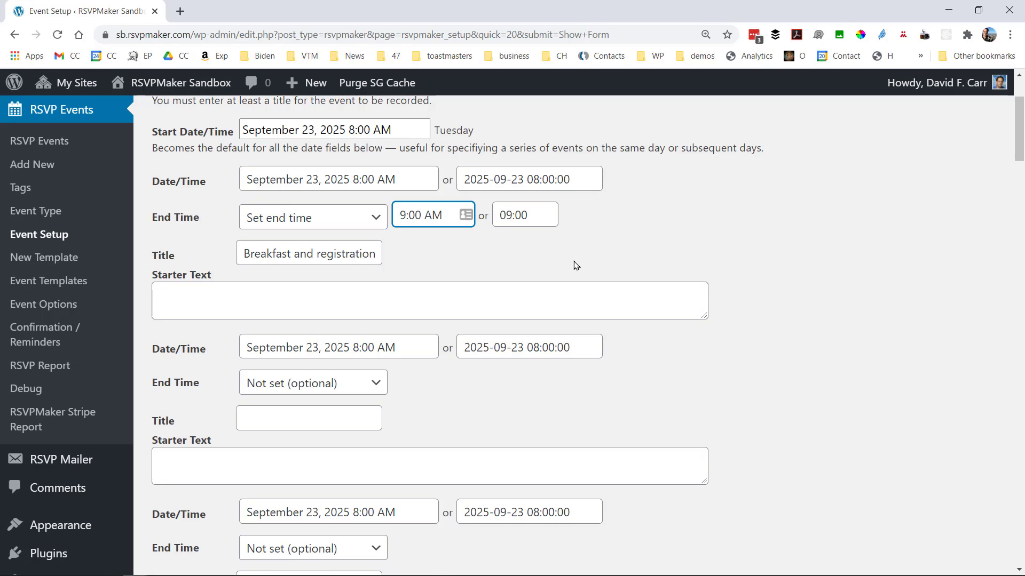
key(shift+Left)
key(shift+Left)
key(shift+Left)
key(shift+Left)
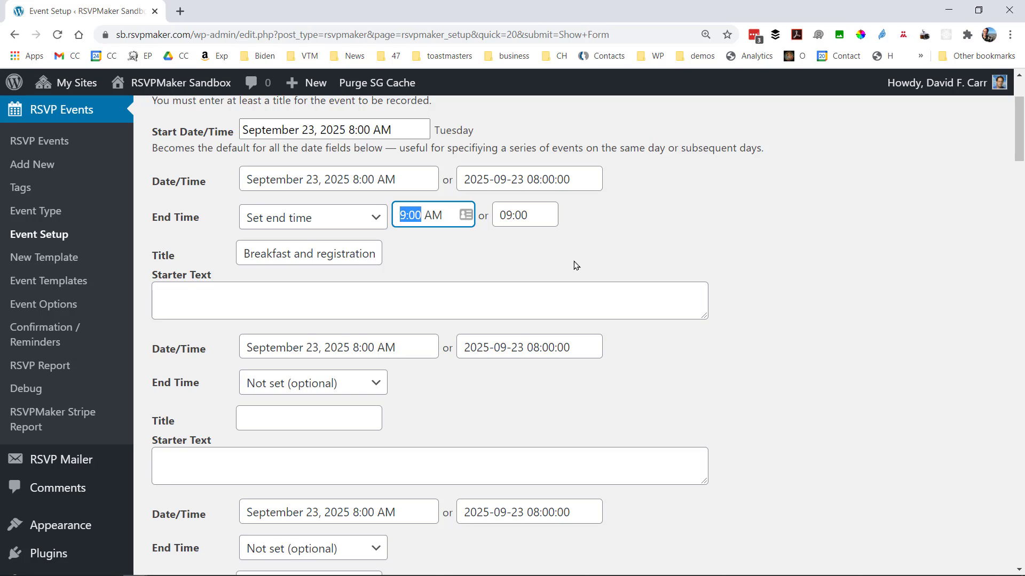
text(*)
text(:30)
- Name the second event 'Welcome' and go back to the agenda PDF
click(316, 416)
text(Welcome)
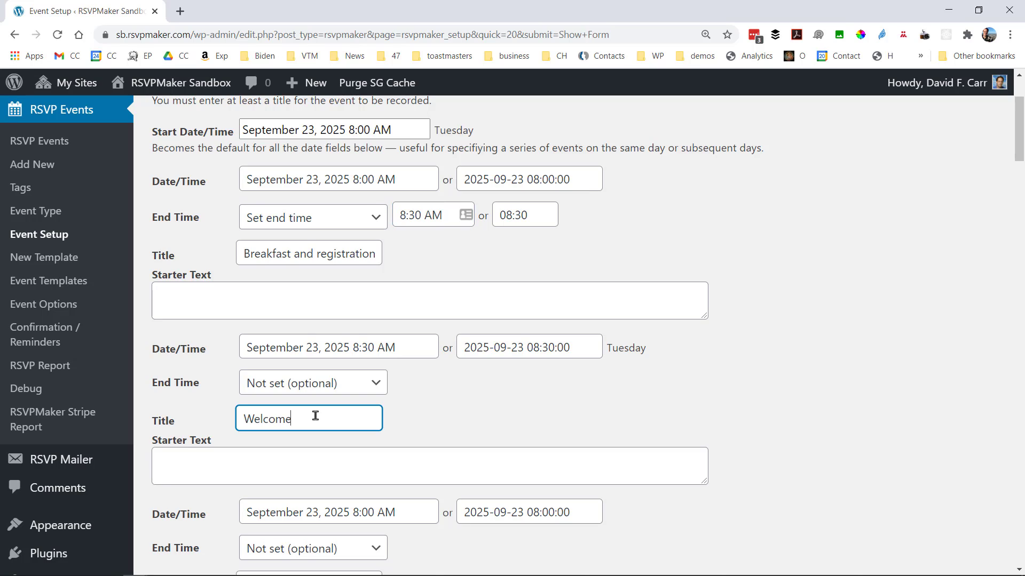
scroll(525, 398, down, 3)
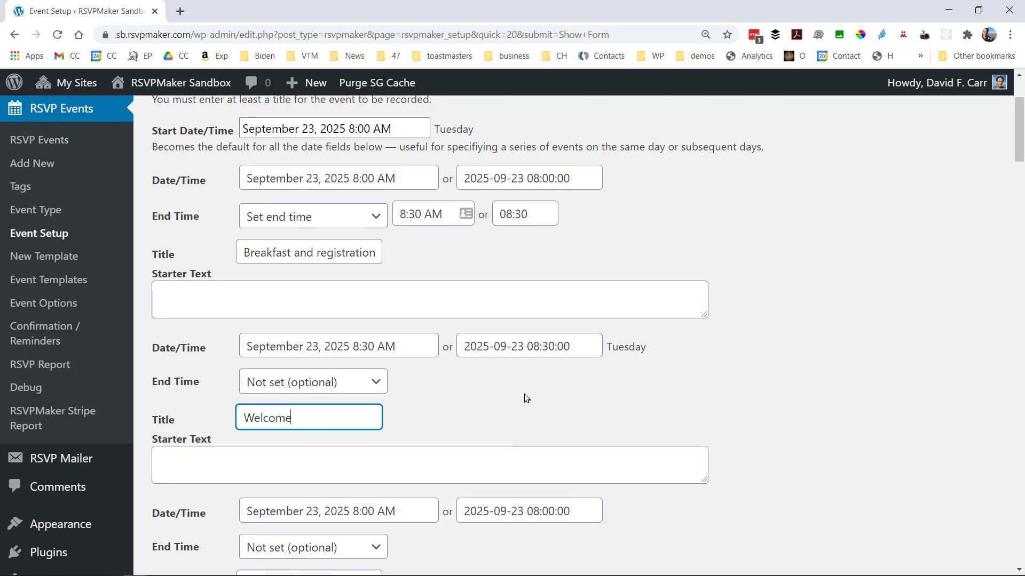
scroll(525, 398, down, 2)
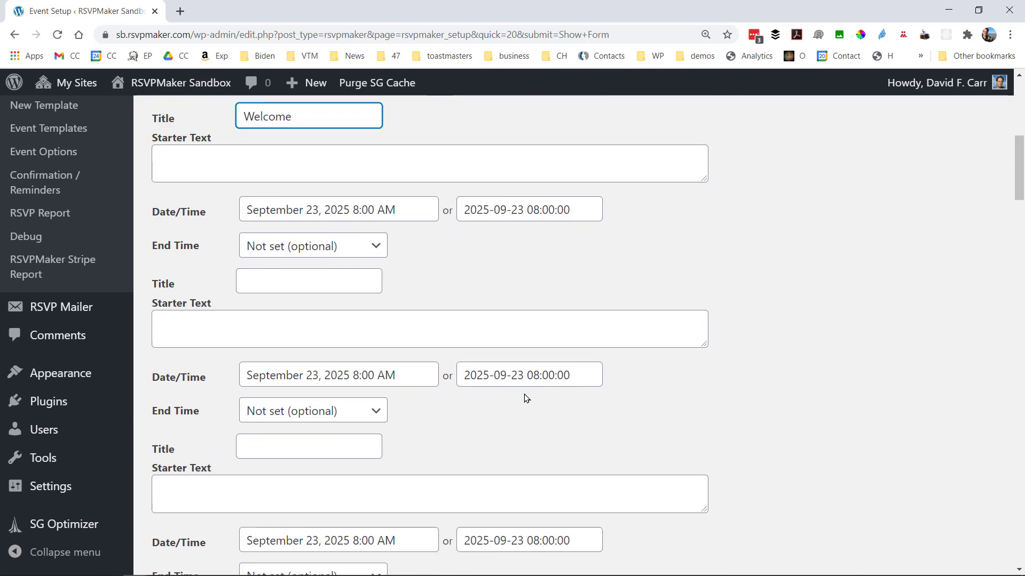
key(alt+Tab)
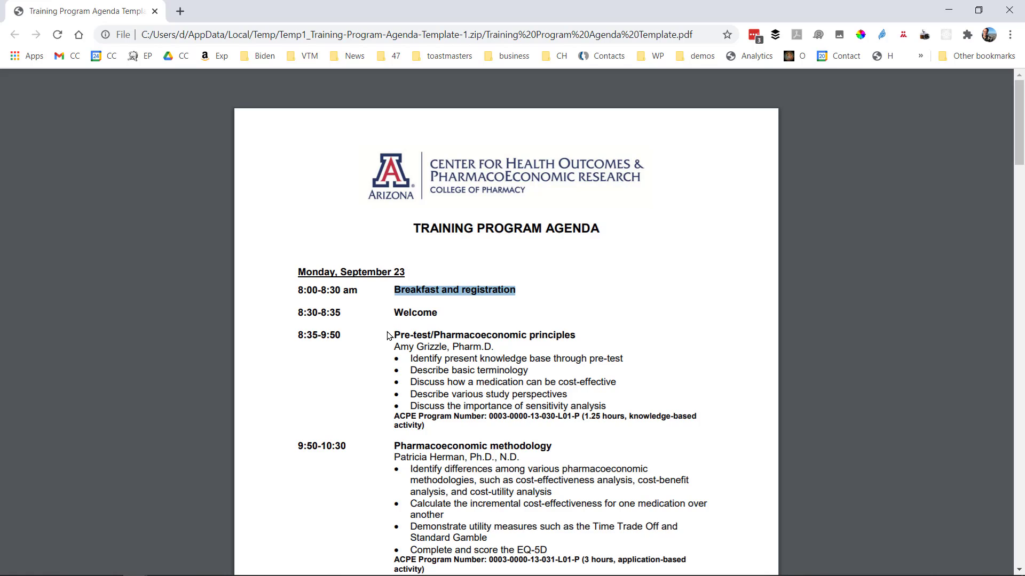
- Copy the Pre-test/Pharmacoeconomic principles heading and its presenter details into the third event's starter text
drag(390, 335, 575, 326)
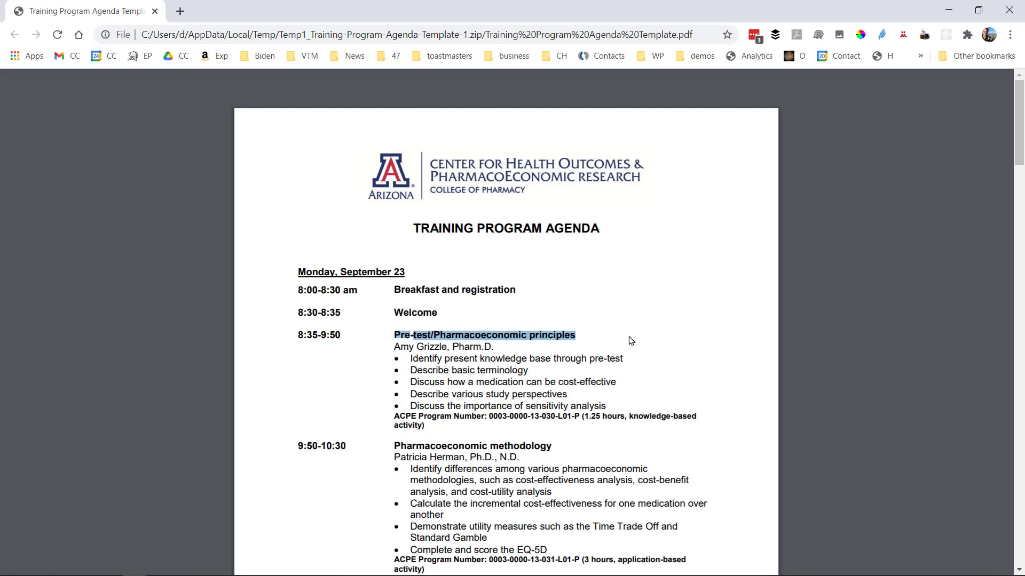
key(alt+Tab)
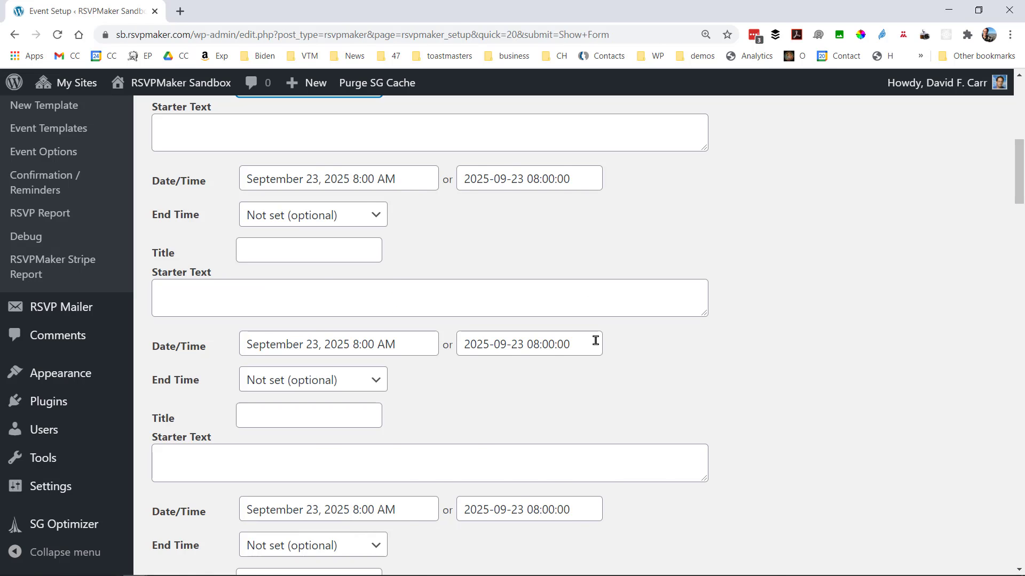
key(alt+Tab)
drag(394, 347, 449, 431)
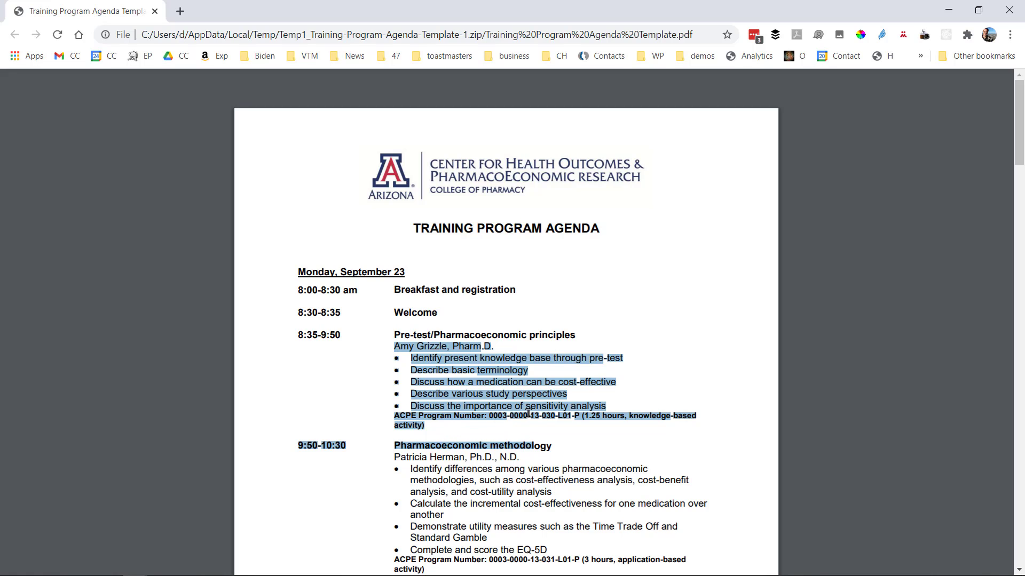
key(alt+Tab)
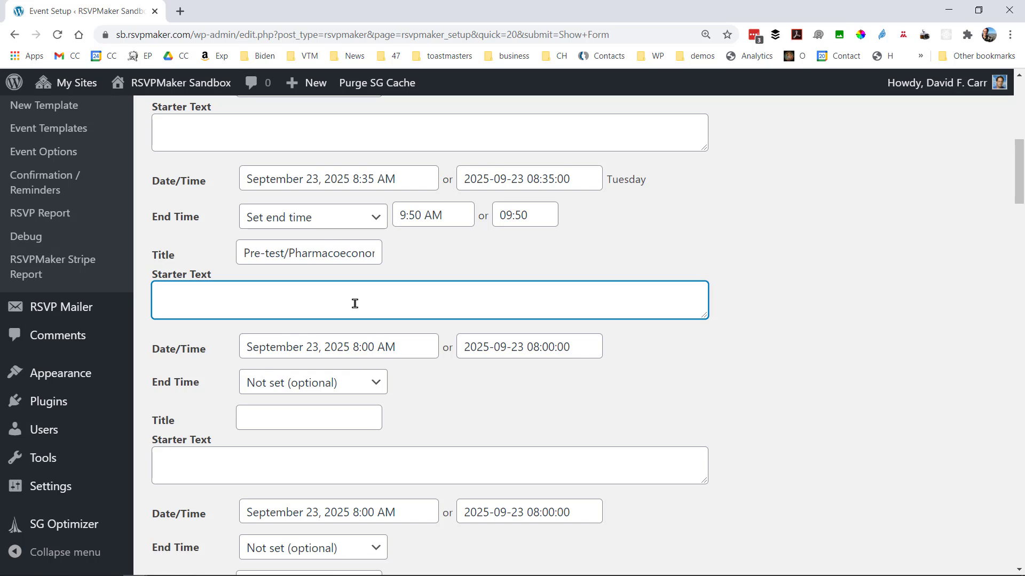
key(ctrl+v)
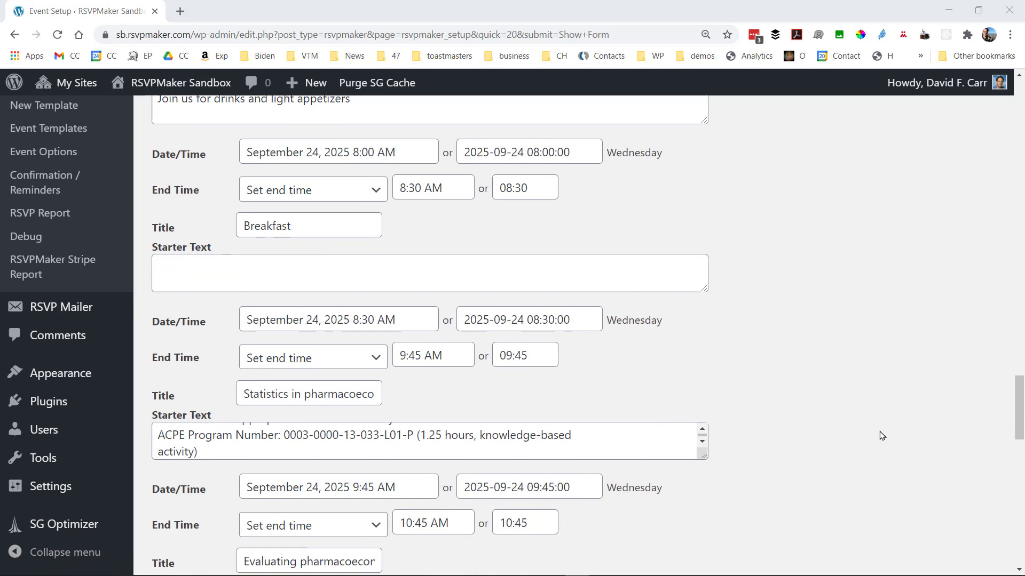
scroll(879, 435, down, 7)
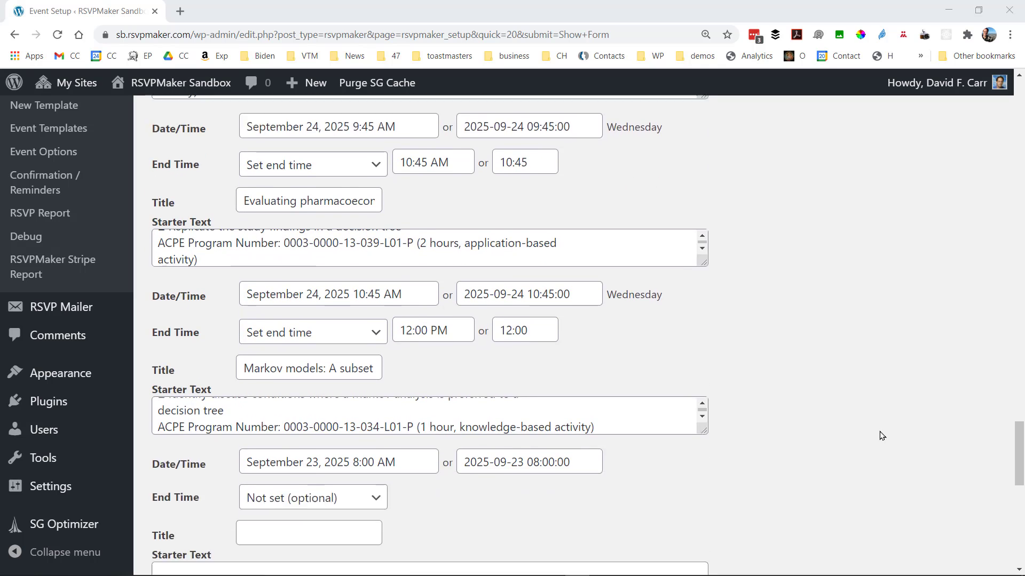
- Set Event Type to Annual Conference, choose Publish, and submit to create all the event posts
scroll(881, 435, down, 5)
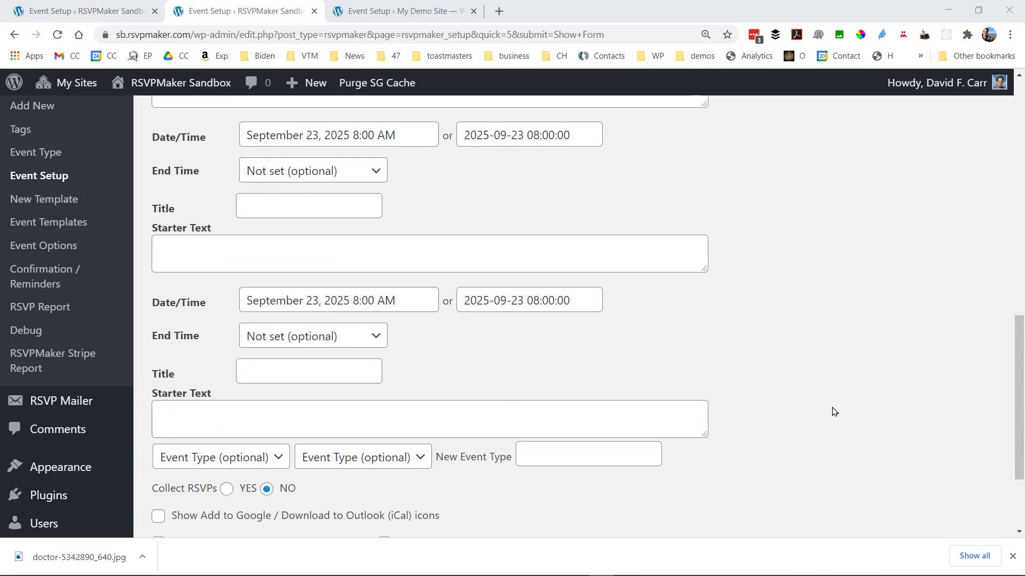
scroll(834, 411, down, 3)
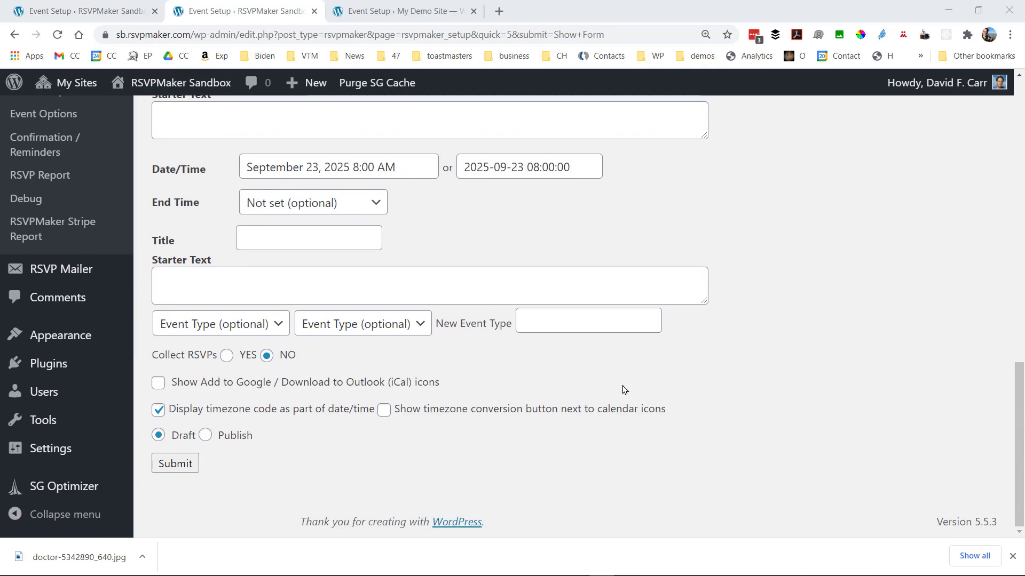
click(272, 330)
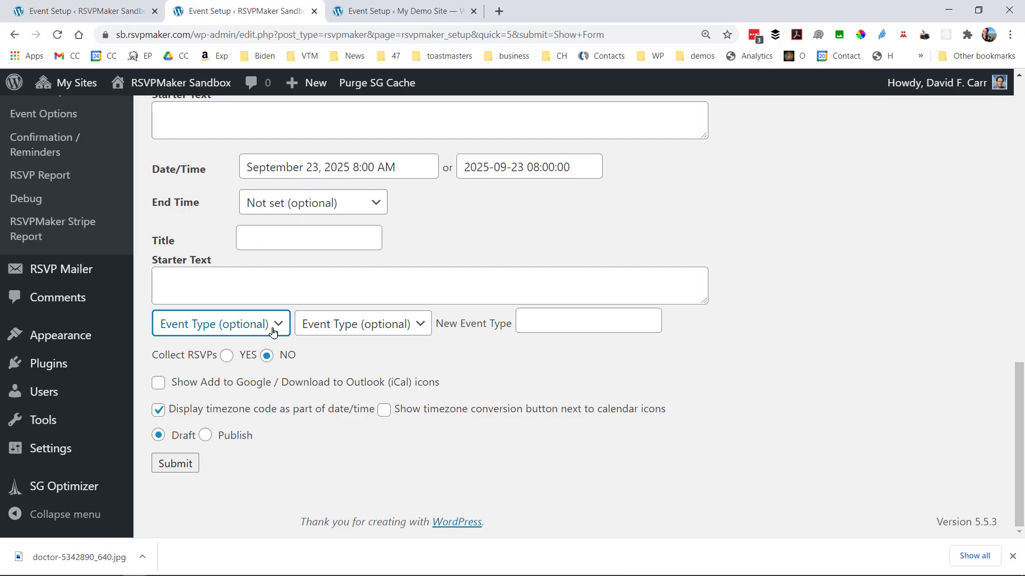
click(272, 331)
click(255, 366)
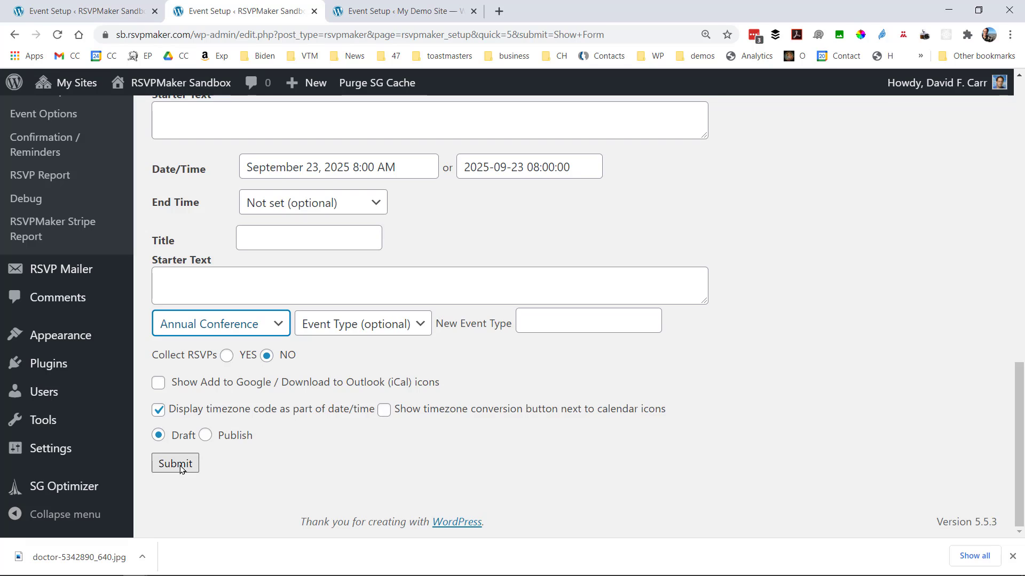
click(205, 437)
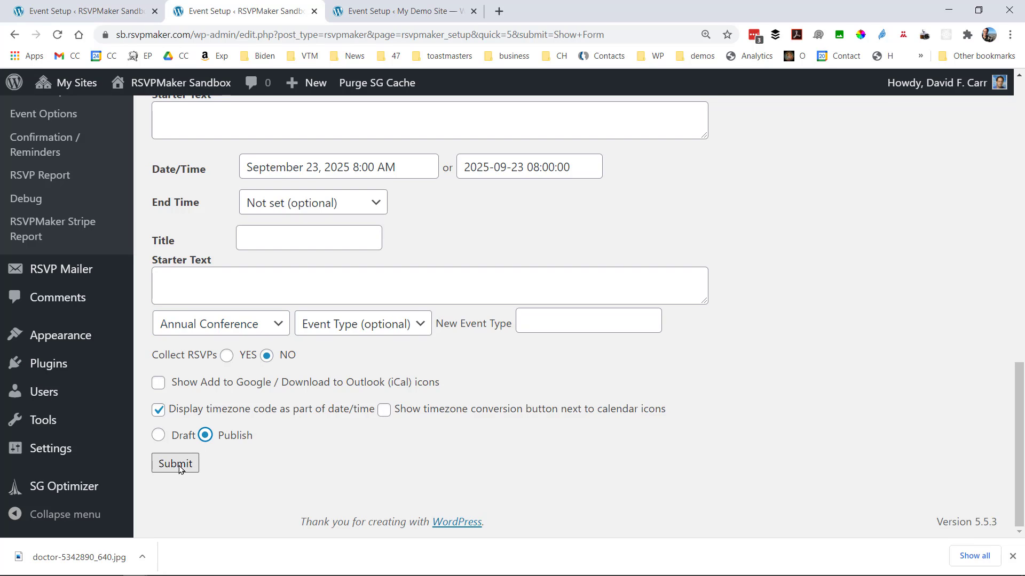
click(176, 464)
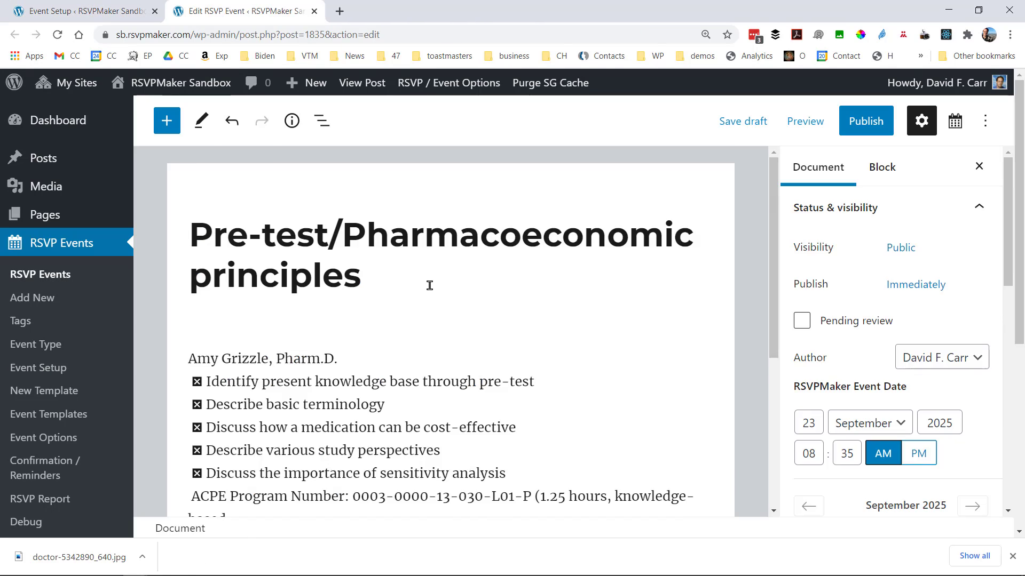
- Insert an image block above the presenter details with the uploaded doctor-5342890_640.jpg photo
scroll(428, 284, down, 2)
click(428, 283)
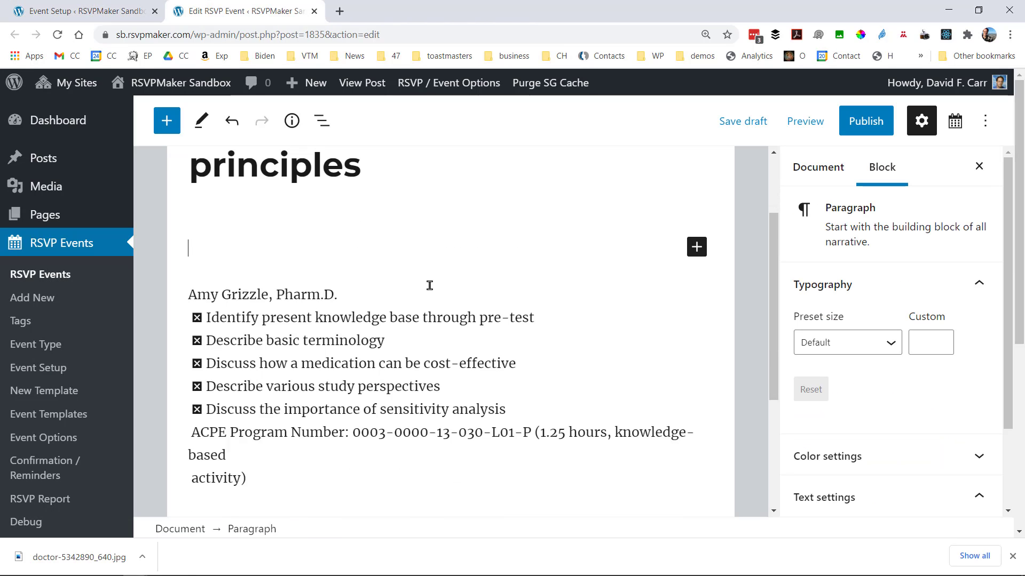
text(/ima)
key(Return)
click(229, 356)
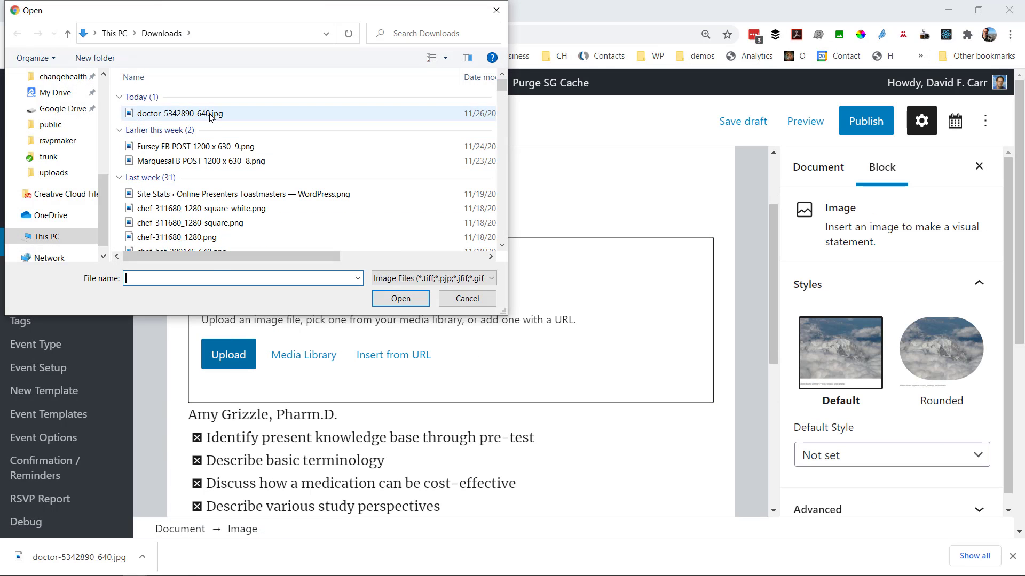
double_click(211, 118)
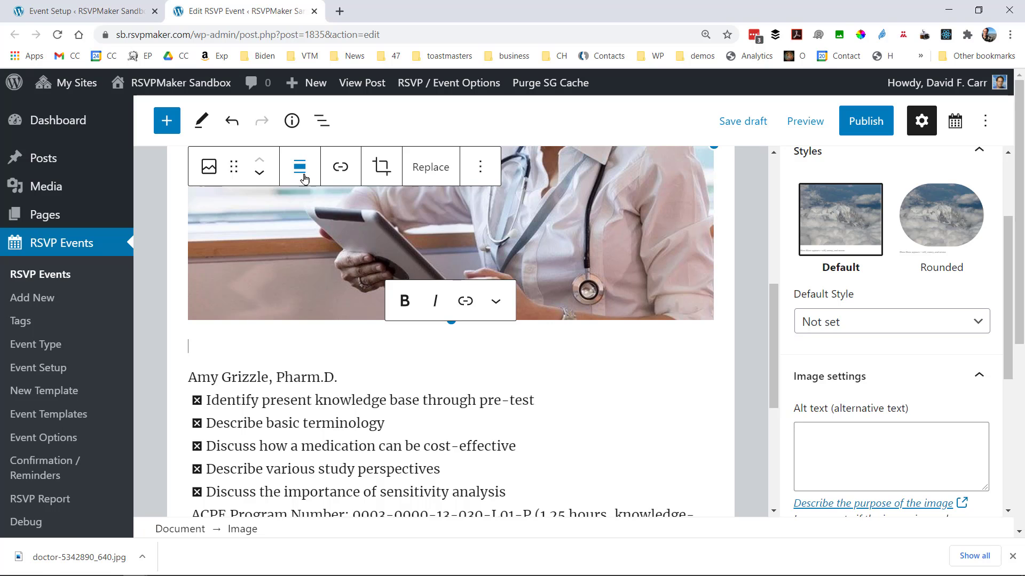
- Right-align the doctor photo and set its image size to Medium
click(304, 178)
click(344, 290)
scroll(888, 373, down, 4)
click(891, 398)
click(833, 439)
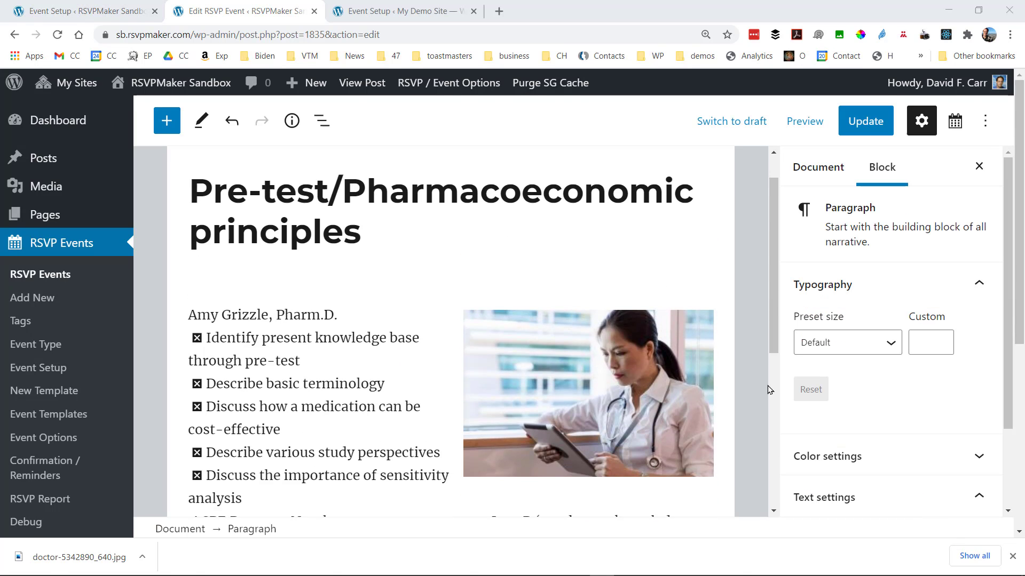
scroll(768, 390, down, 4)
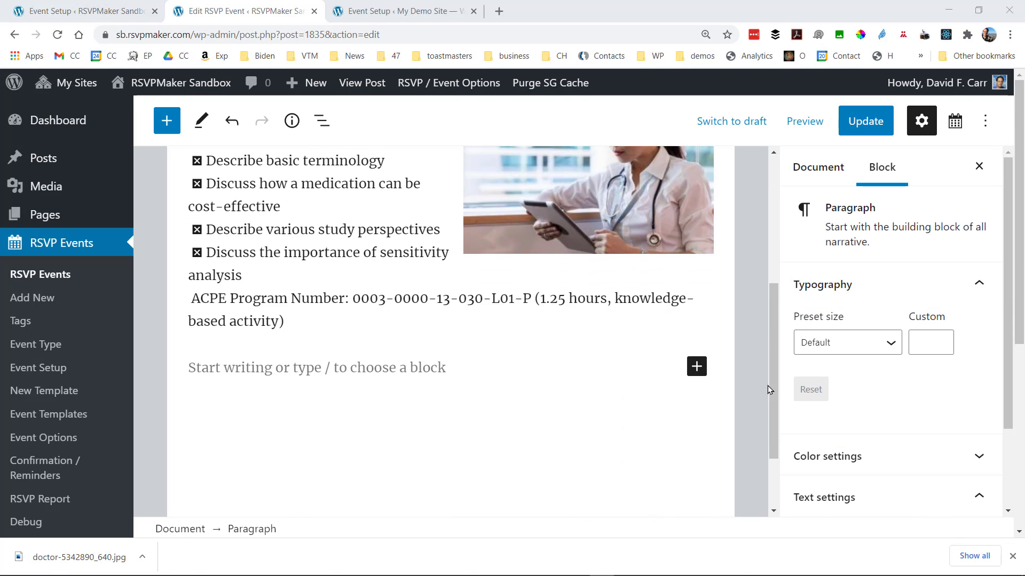
scroll(769, 390, down, 2)
- Insert a Read More break at the end of the event description
click(301, 261)
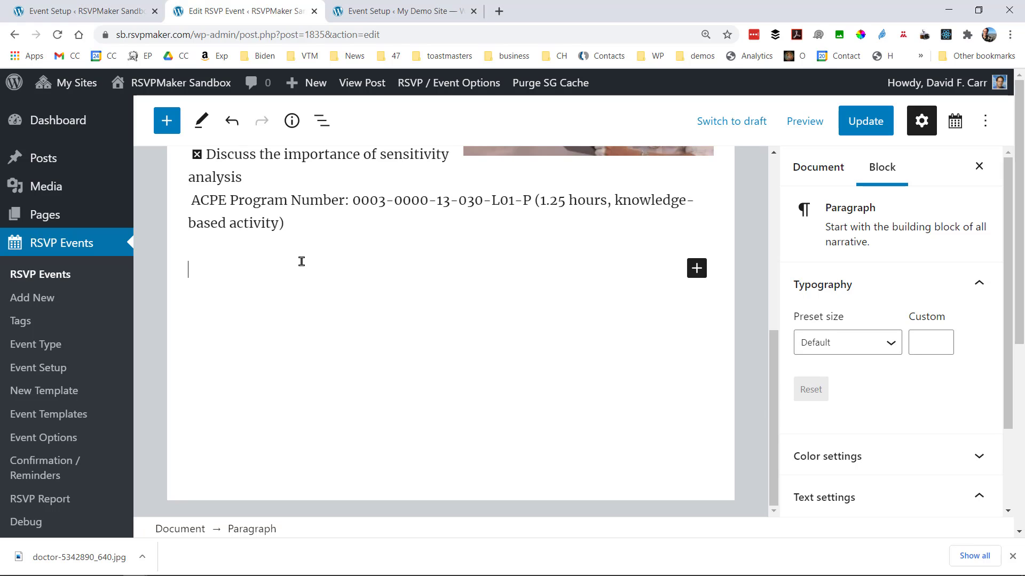
text(/more)
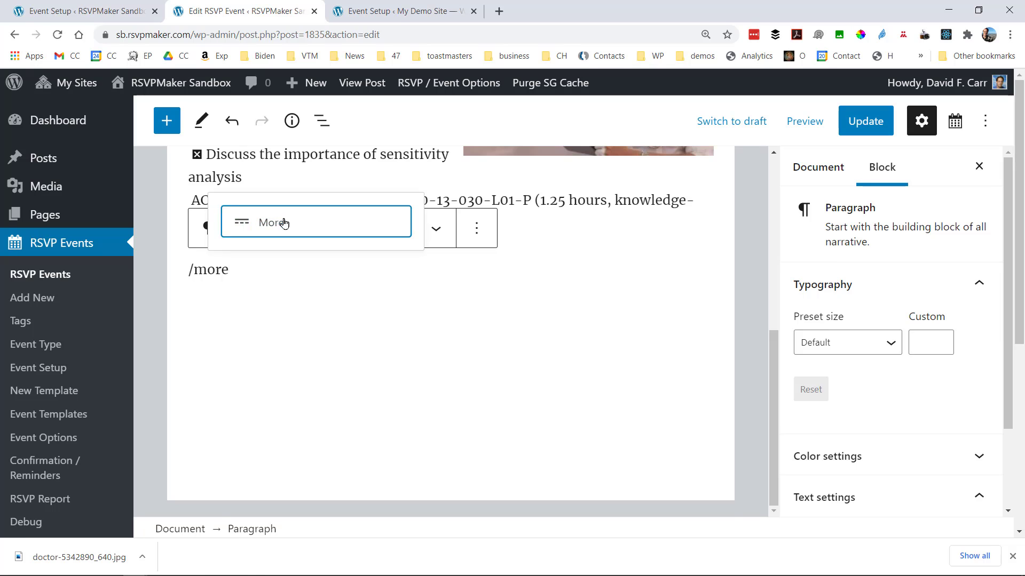
click(283, 222)
- Add a 'Speaker Biography' heading below the break, followed by a new paragraph
click(276, 314)
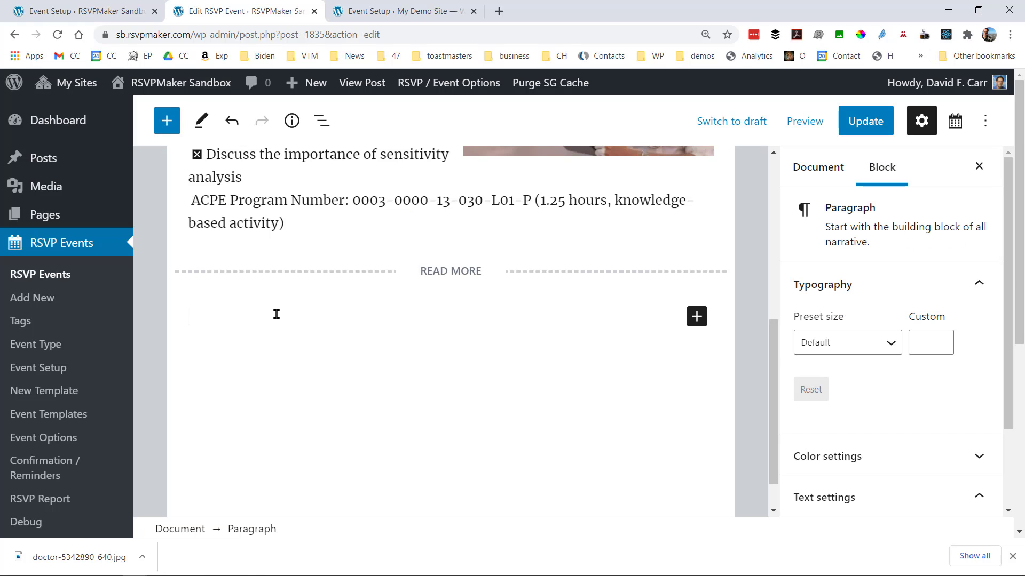
text(/he)
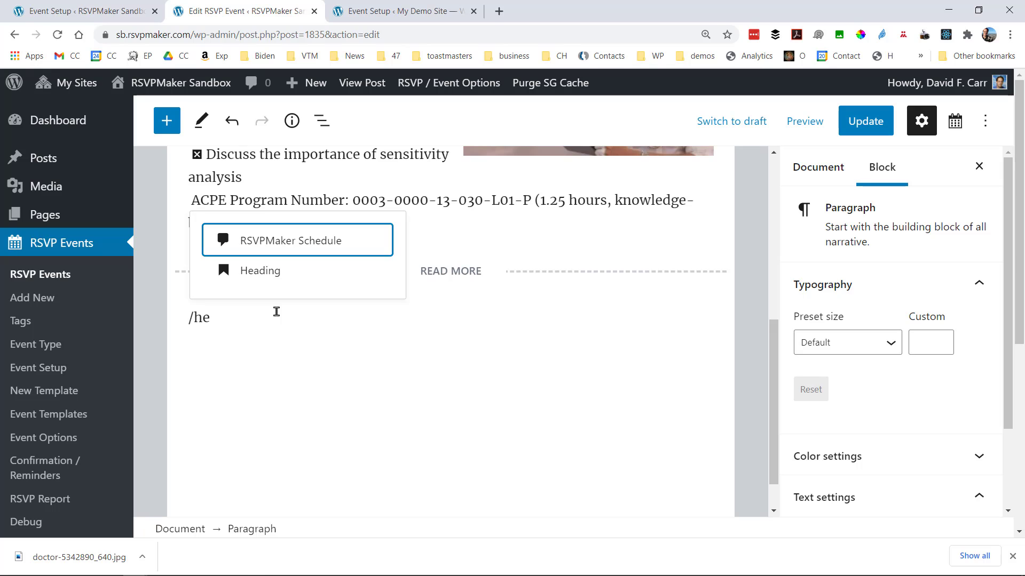
click(277, 277)
text(Speaker Bio)
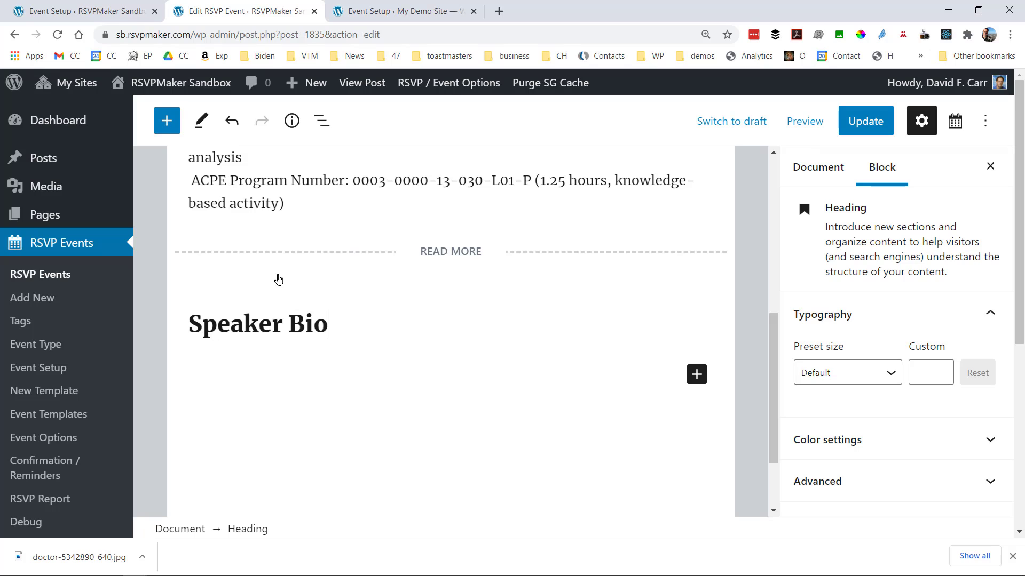
text(graphy)
key(Return)
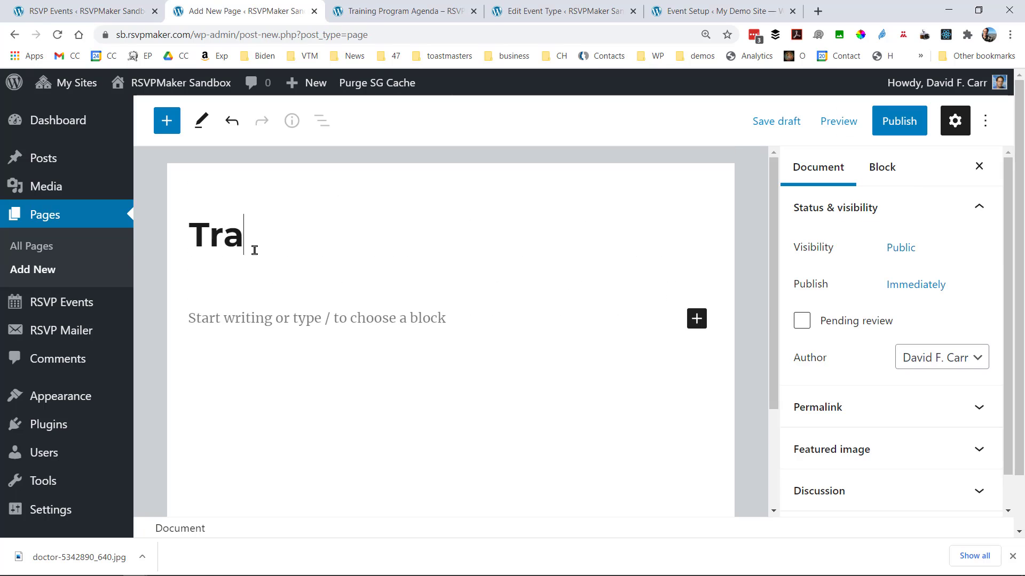
- Title the page 'Training Program Agenda' and insert an RSVPMaker Schedule block
text(ini)
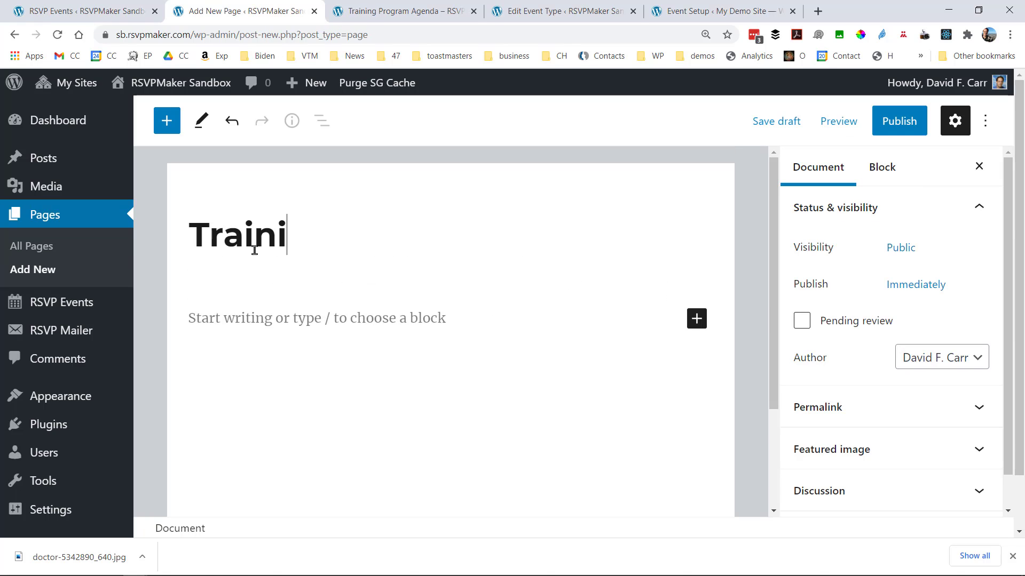
text(ng Progra)
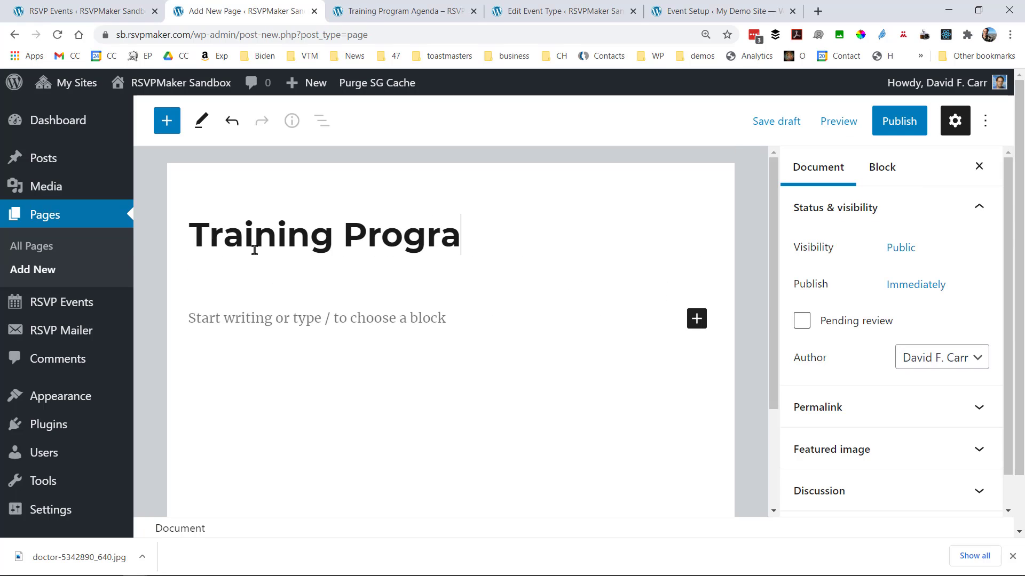
text(m Agenda)
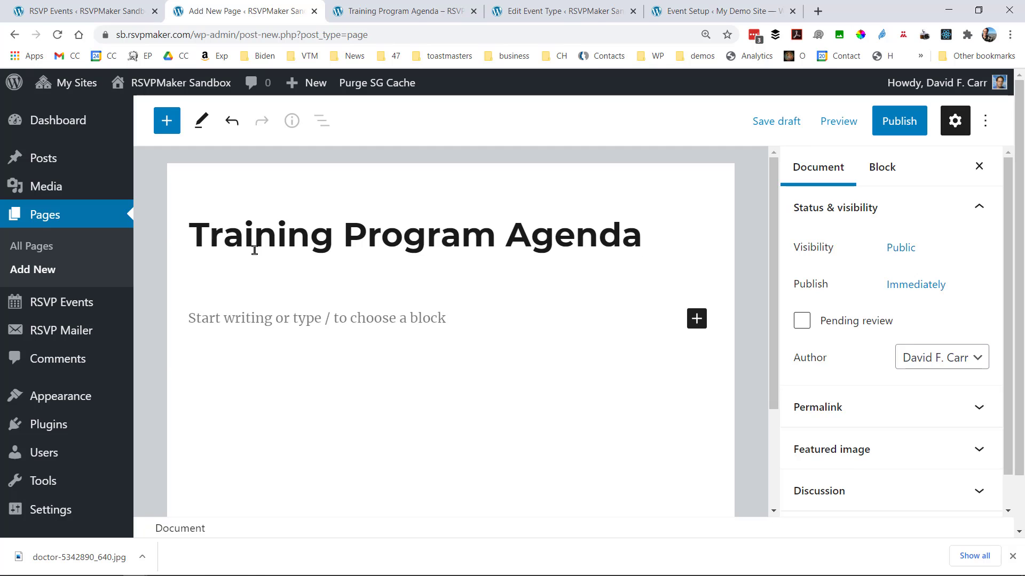
key(Return)
text(/)
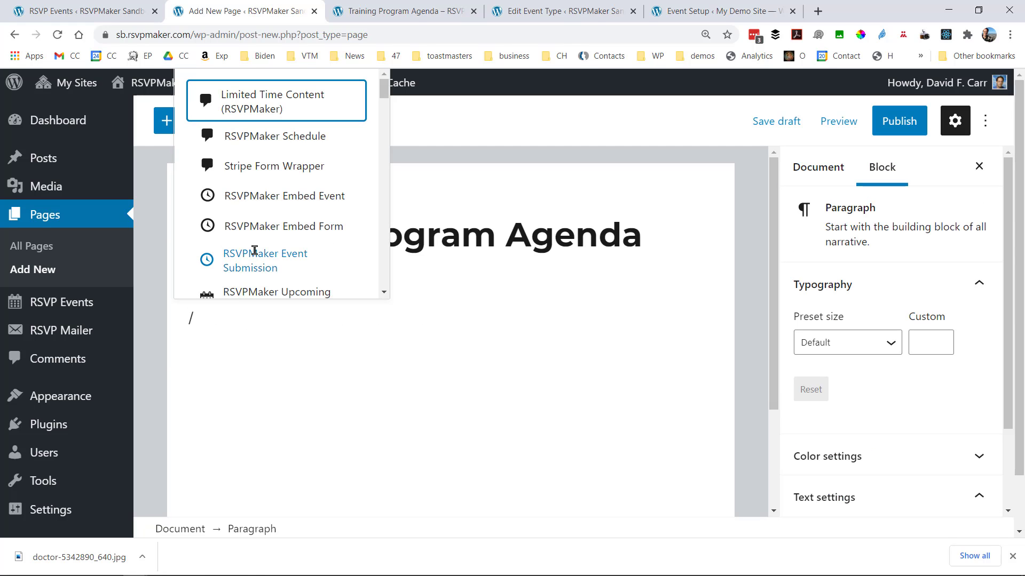
text(Sche)
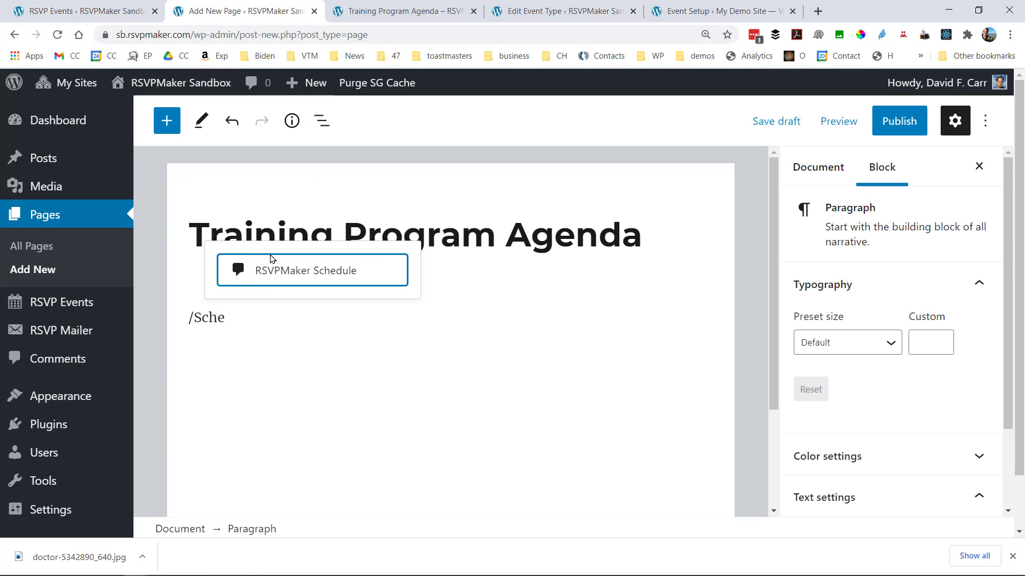
click(298, 277)
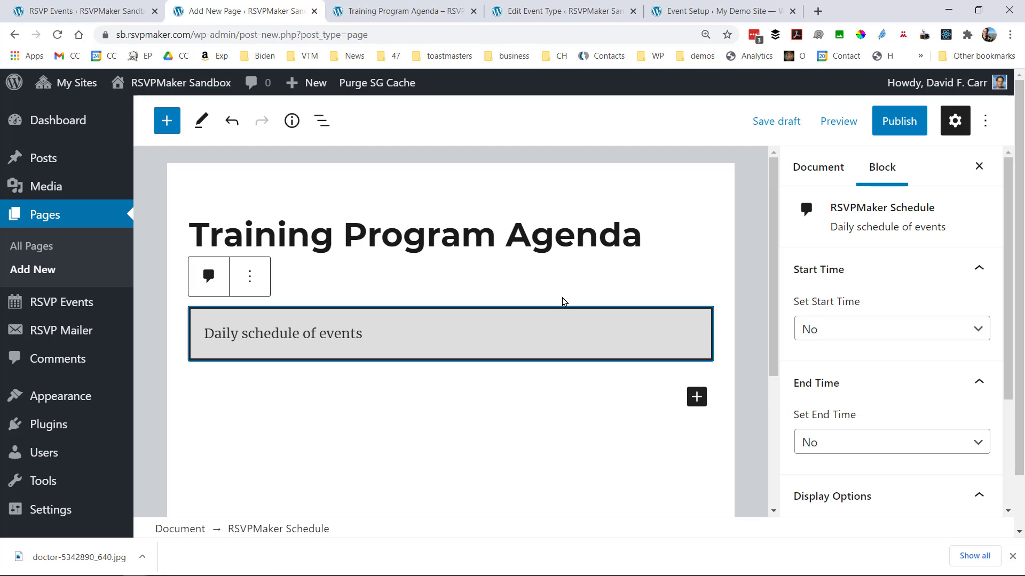
- Limit the schedule to Annual Conference events and publish the page
scroll(903, 360, down, 3)
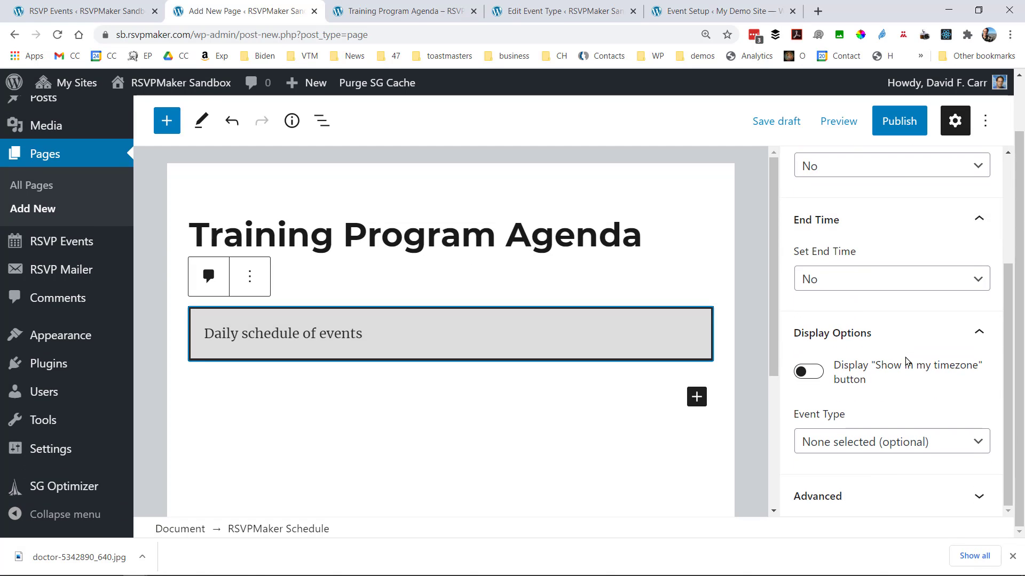
click(910, 443)
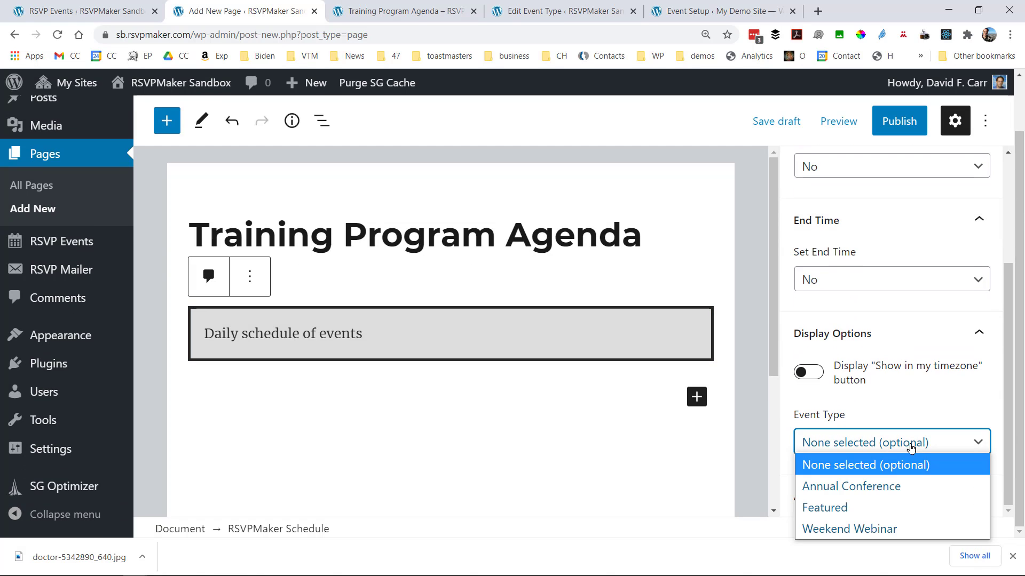
click(900, 487)
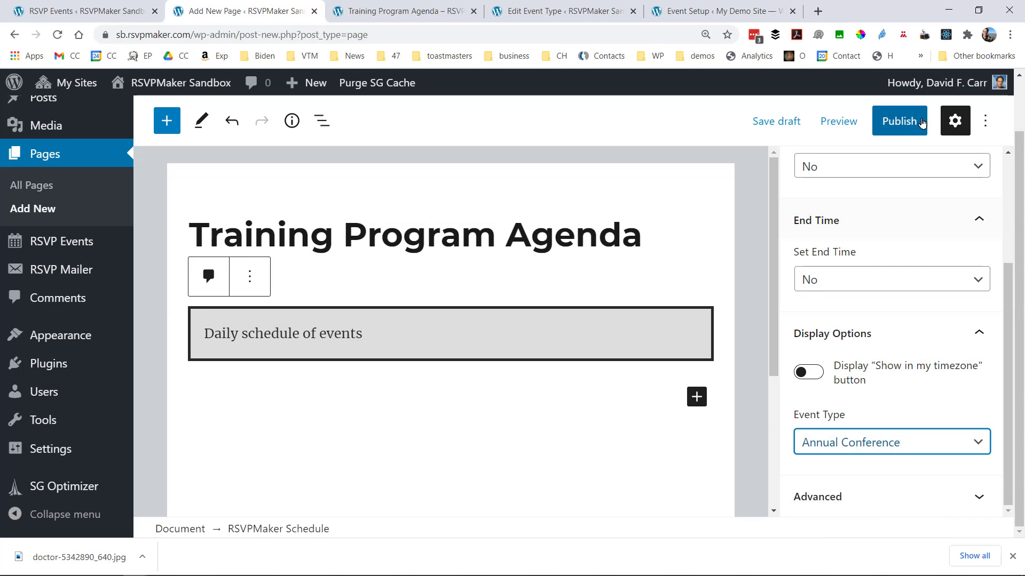
click(908, 123)
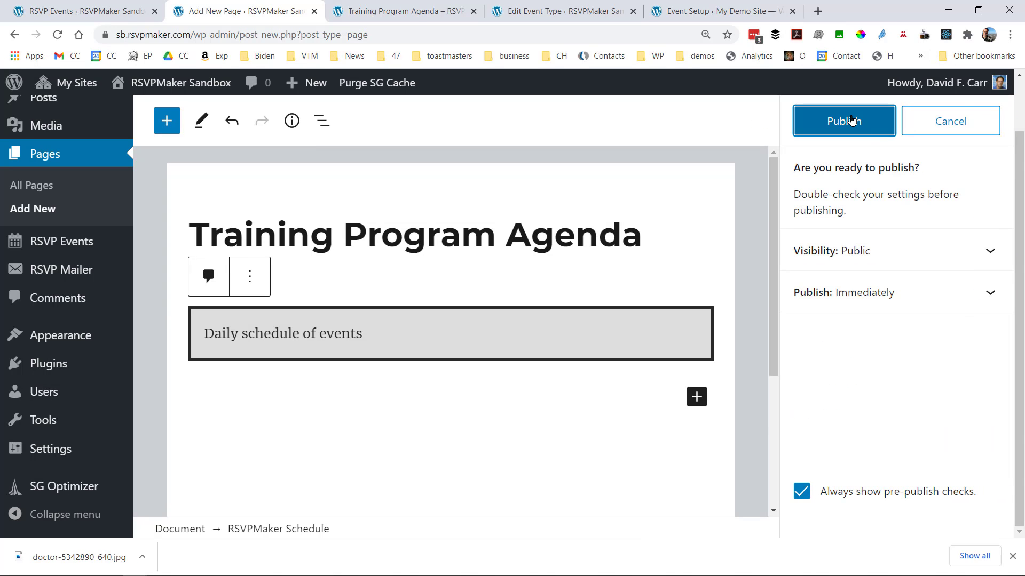
click(852, 120)
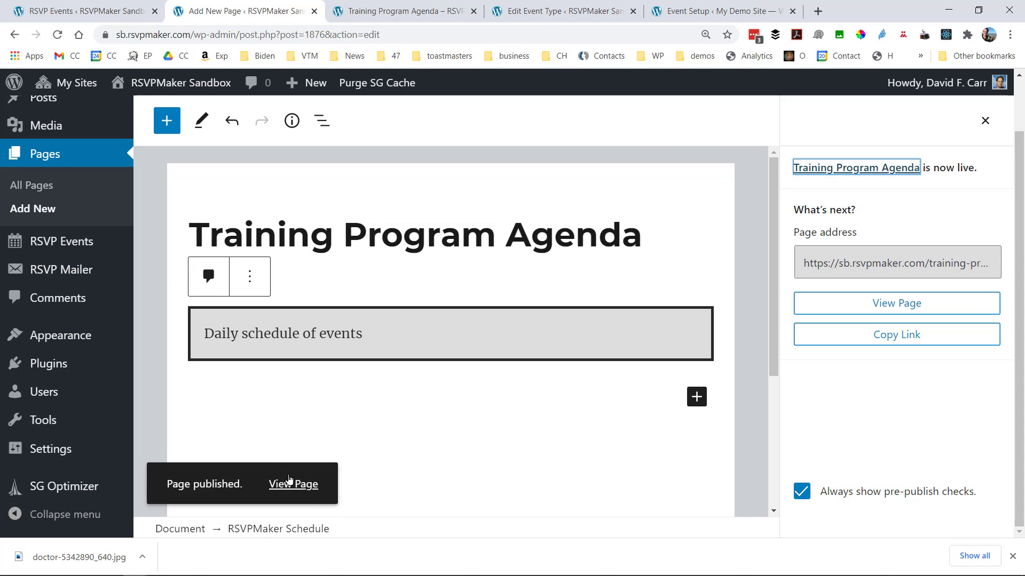
- View the live agenda page, scroll through its sessions, and expand the Speaker Biography via READ MORE
click(297, 486)
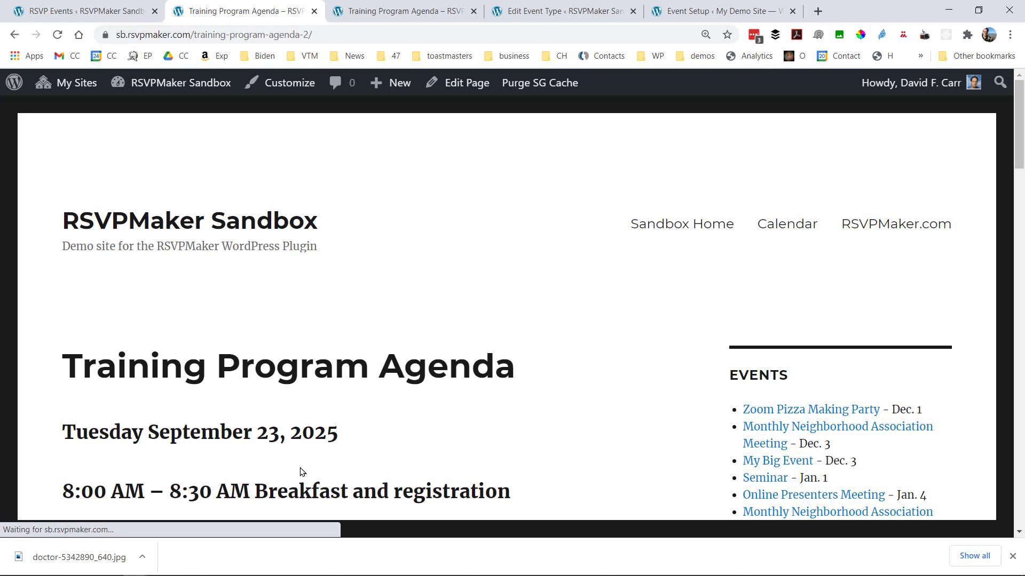
scroll(435, 397, down, 5)
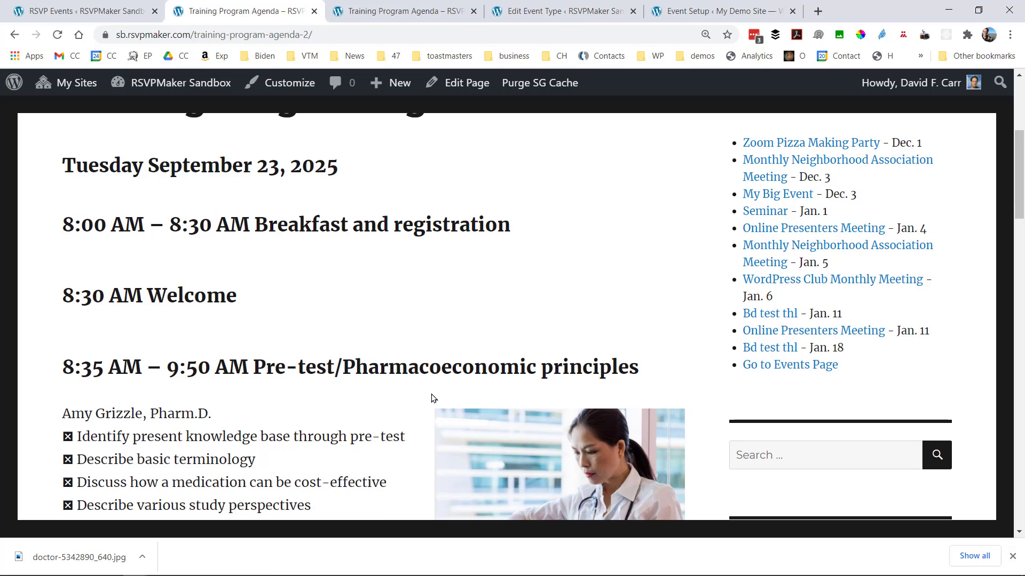
scroll(417, 397, up, 1)
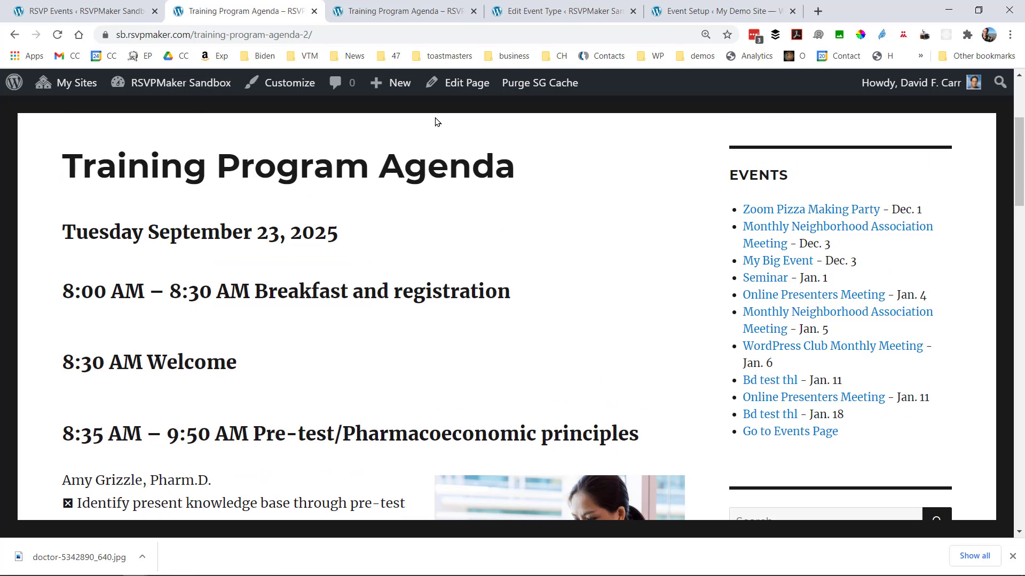
scroll(414, 135, down, 6)
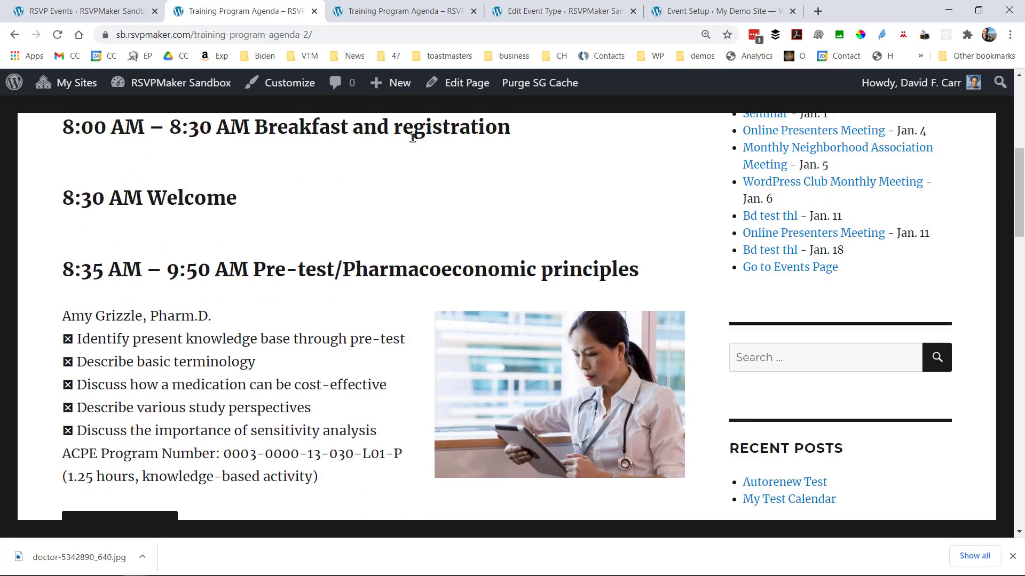
click(145, 359)
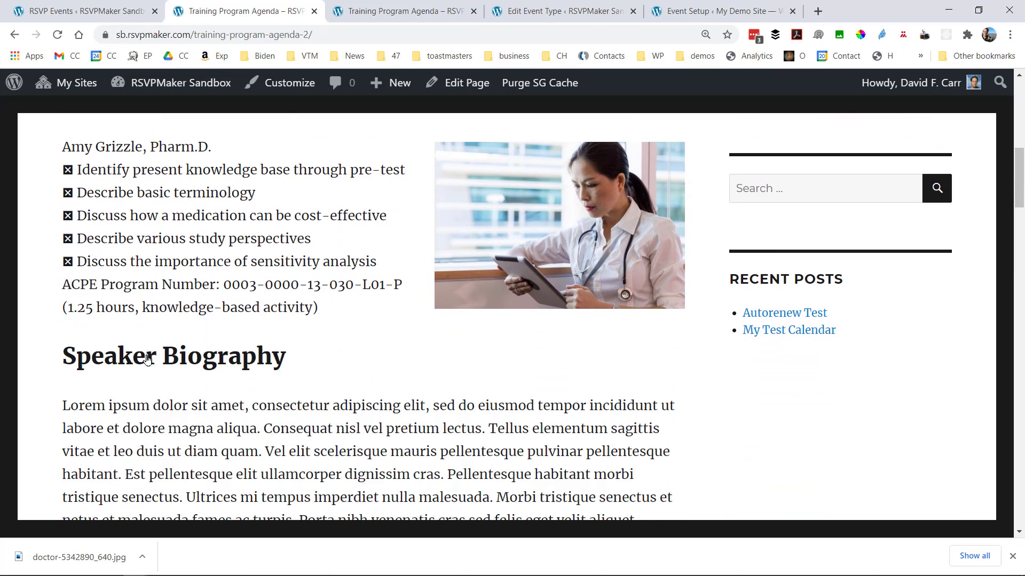
scroll(344, 327, down, 4)
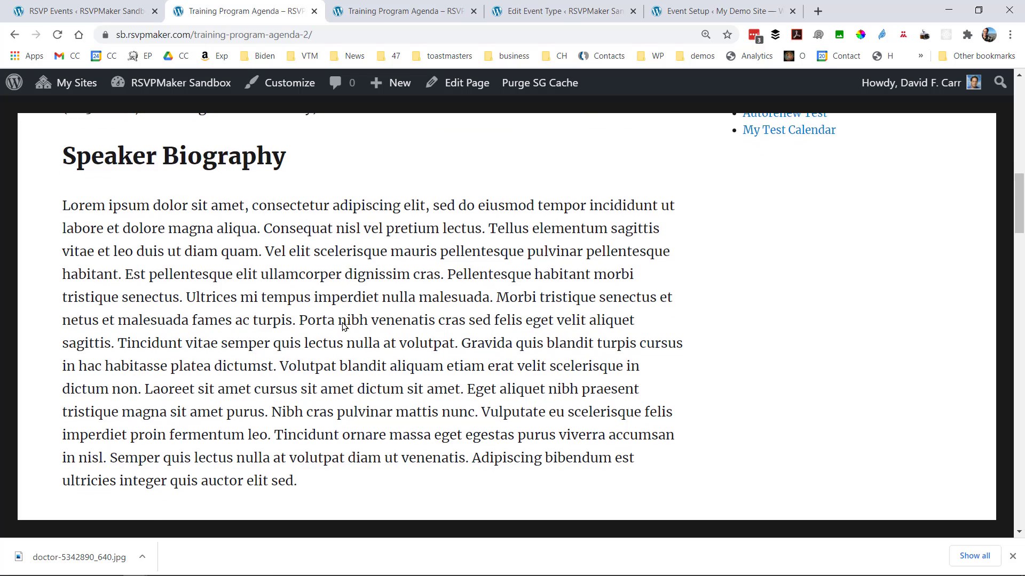
scroll(344, 324, up, 10)
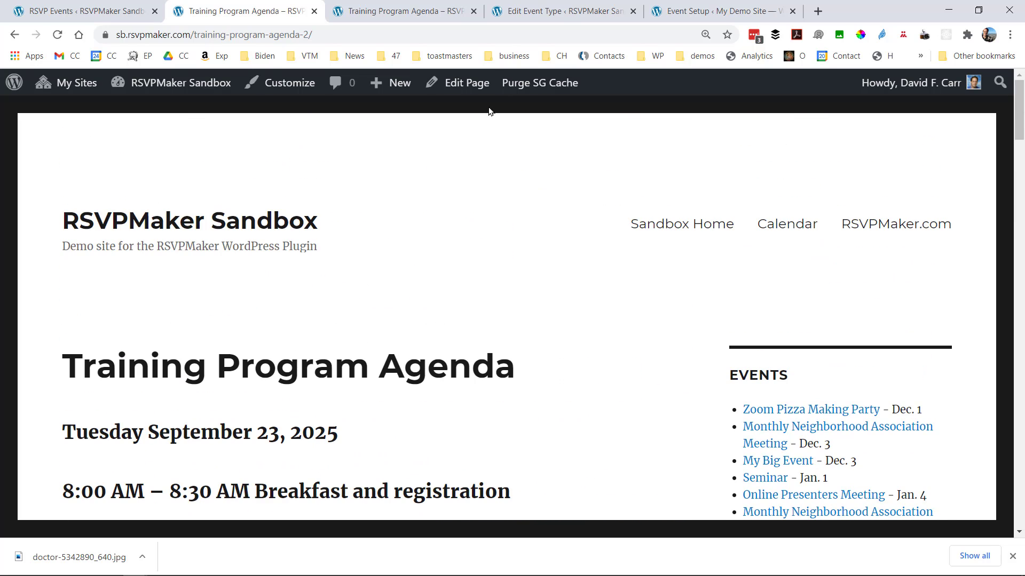
- Enable the schedule's 'Show in my timezone' button, update the page, and view it live
click(467, 88)
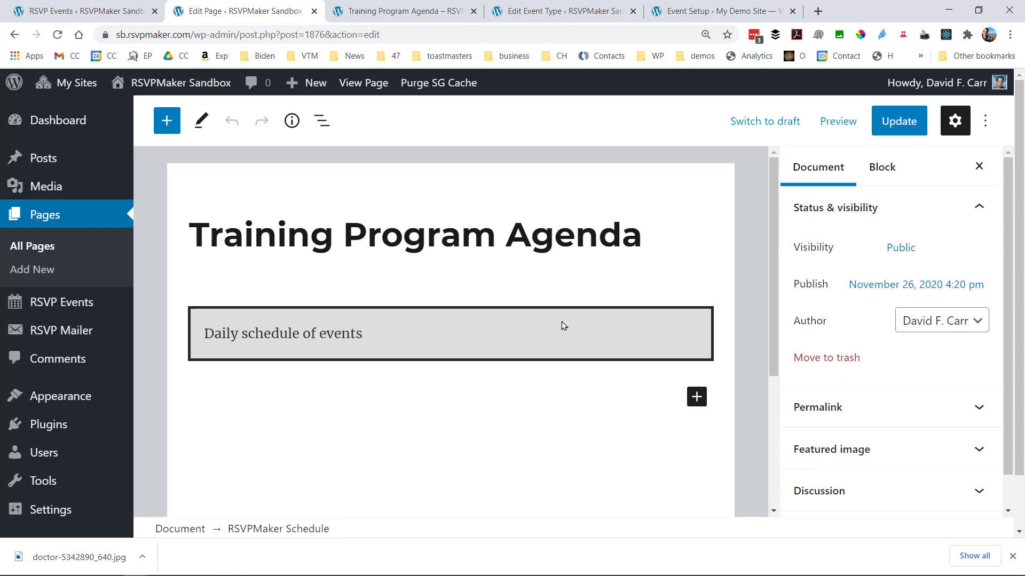
click(562, 325)
scroll(869, 406, down, 3)
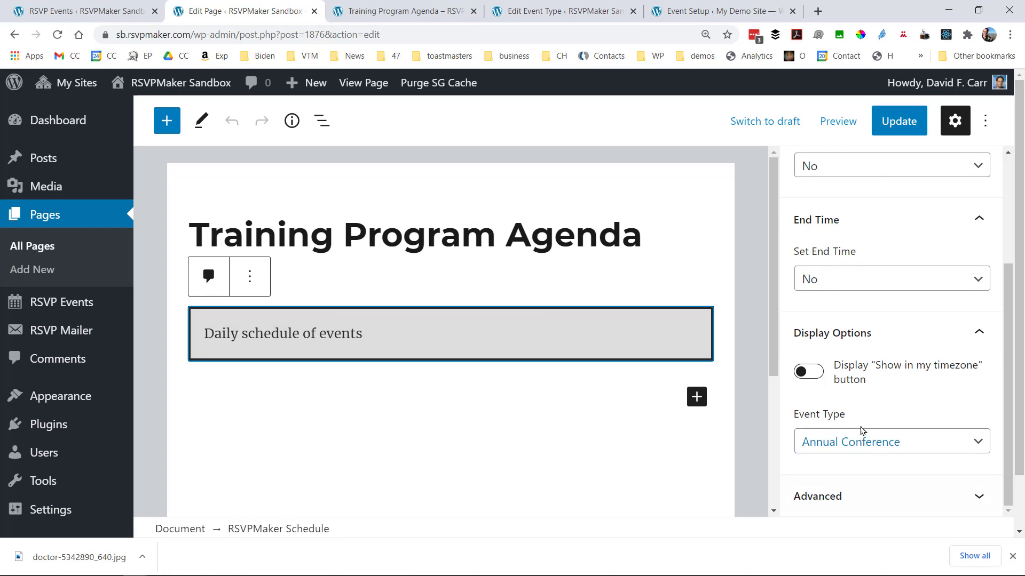
click(809, 372)
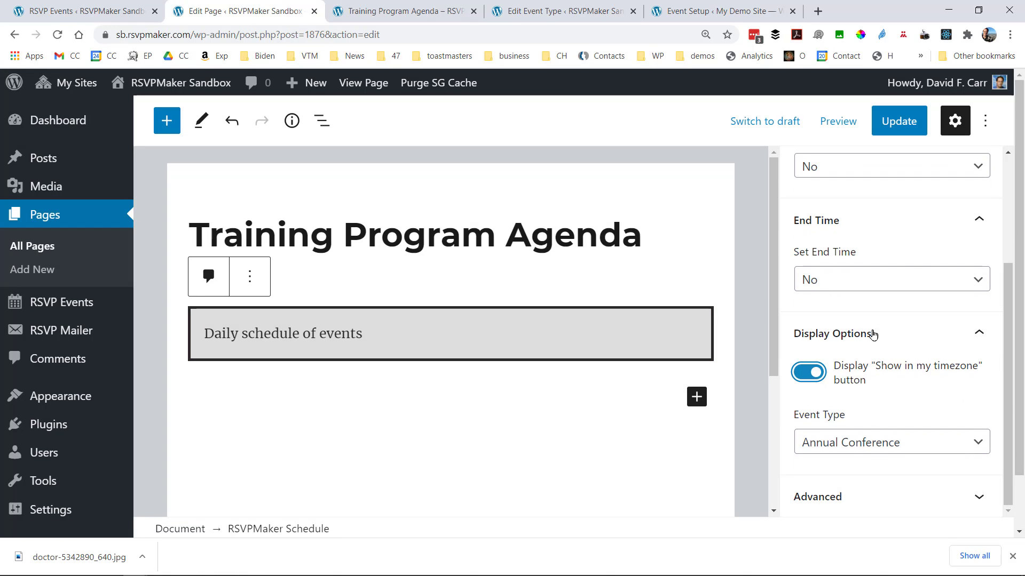
click(901, 120)
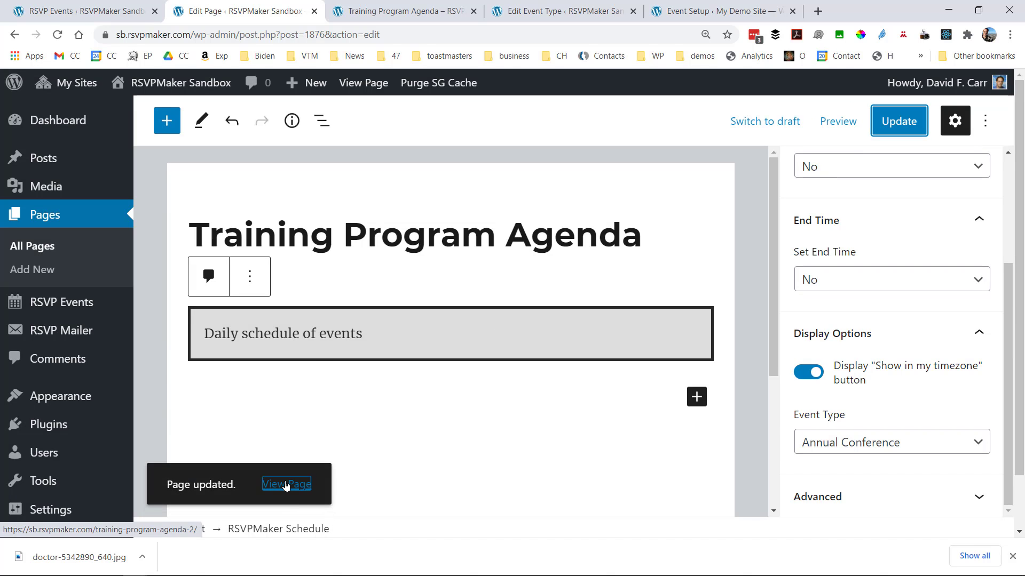
click(286, 486)
- Convert the agenda times to Eastern Daylight Time and scroll through the converted schedule
scroll(465, 402, down, 2)
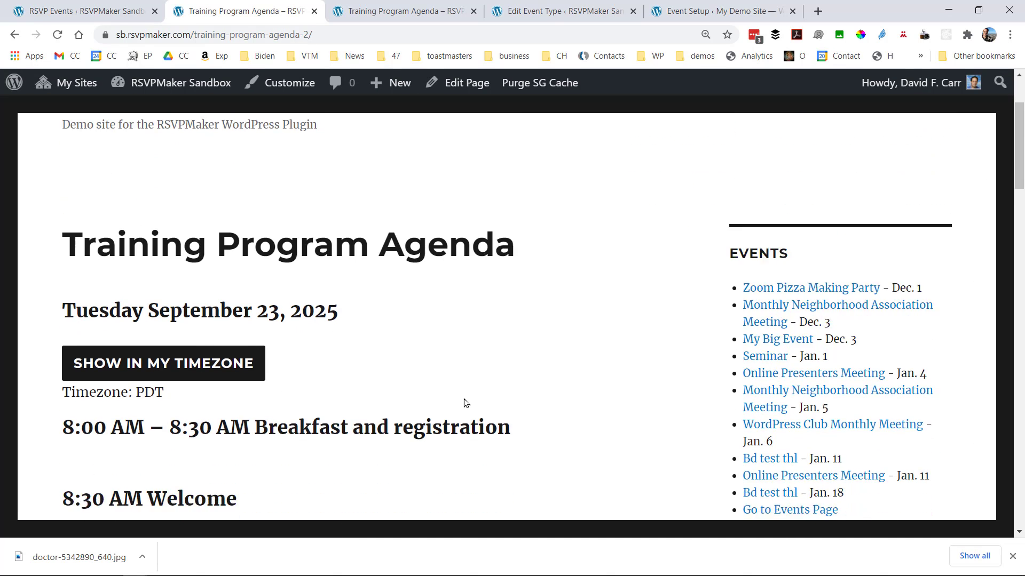
scroll(464, 403, down, 3)
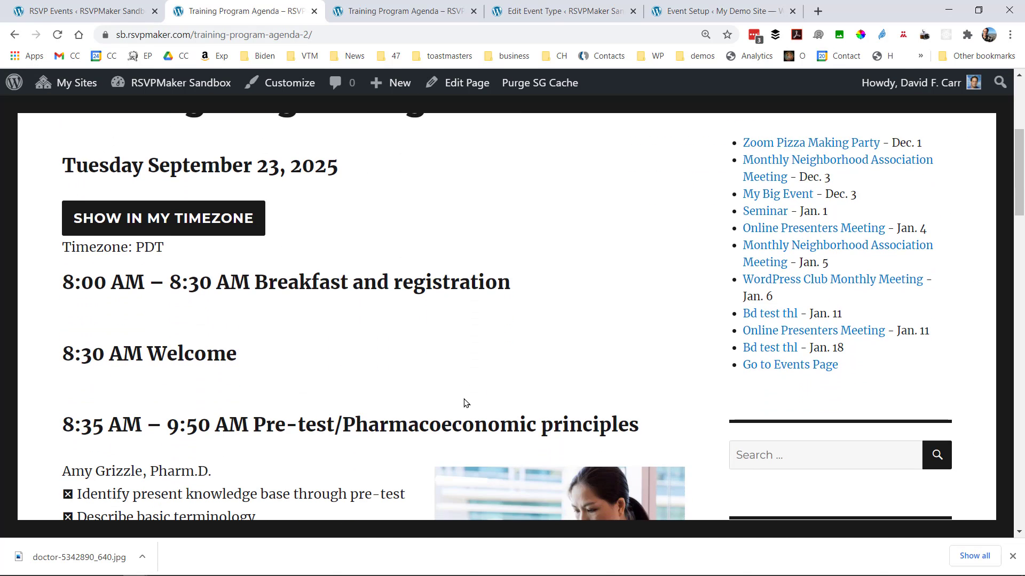
click(219, 225)
scroll(266, 284, down, 3)
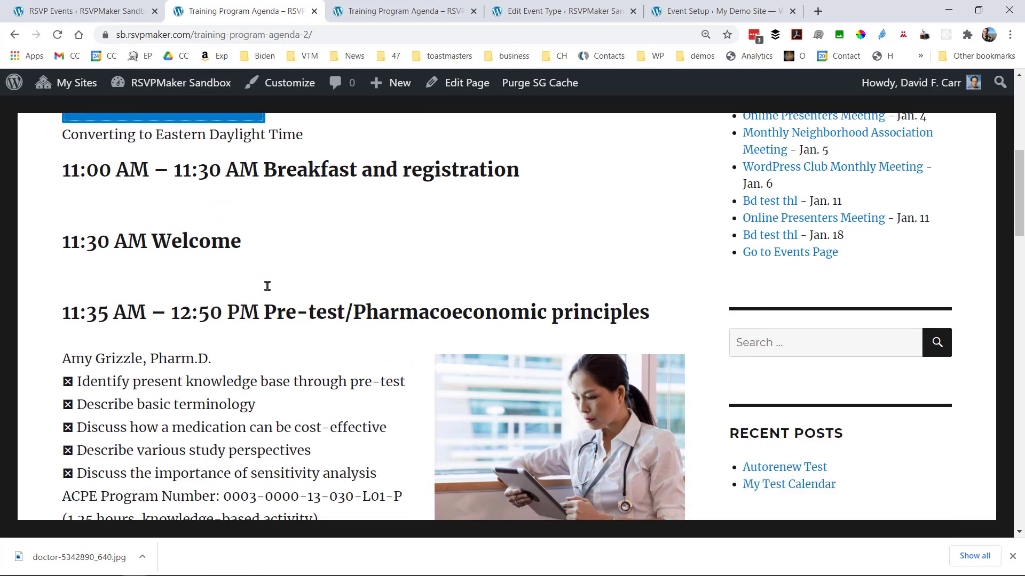
scroll(267, 286, down, 10)
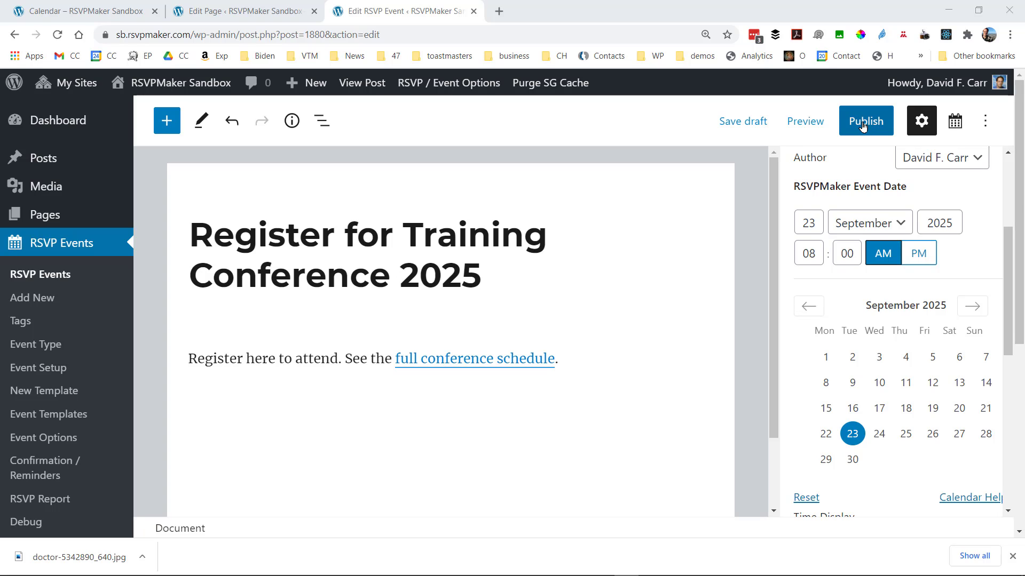
- Publish 'Register for Training Conference 2025' and view its live page with September 23–24 dates and RSVP form
click(863, 126)
click(863, 126)
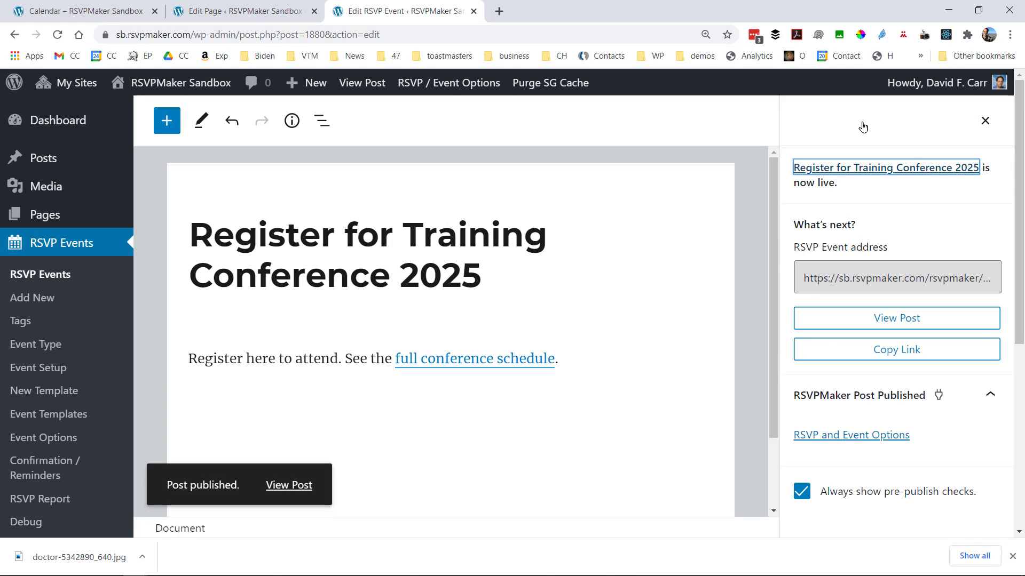
click(289, 484)
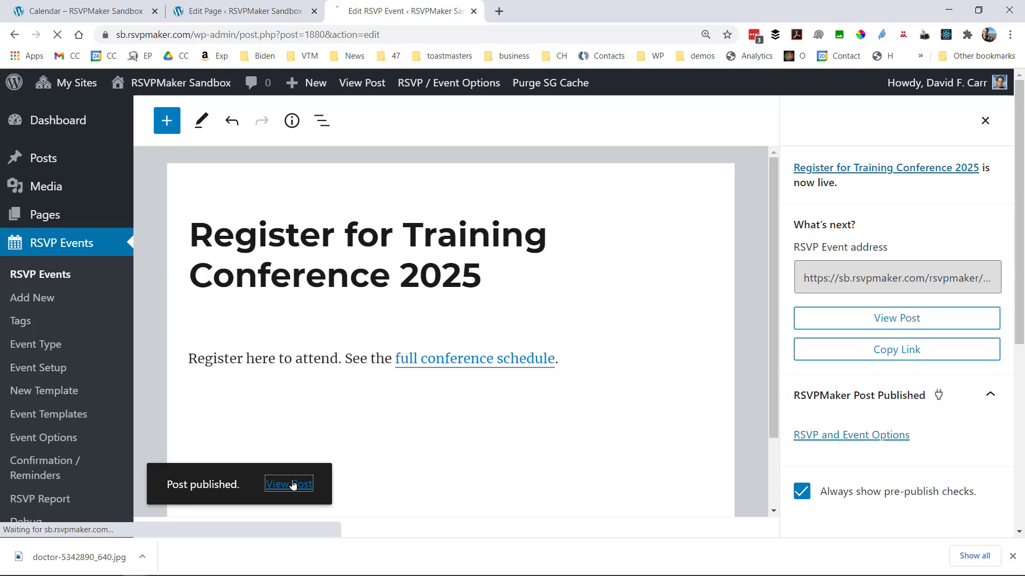
scroll(322, 425, down, 3)
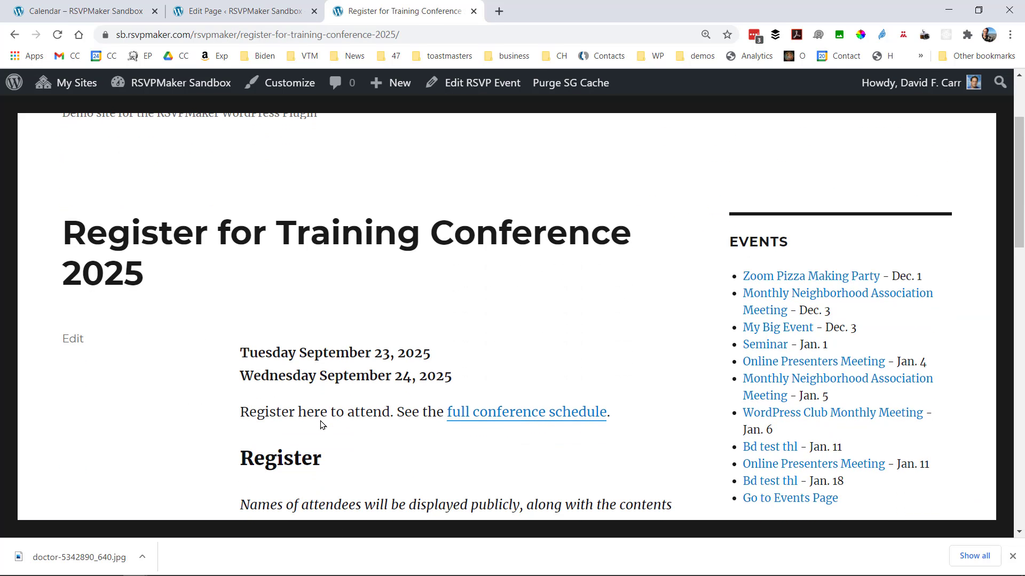
scroll(322, 425, down, 4)
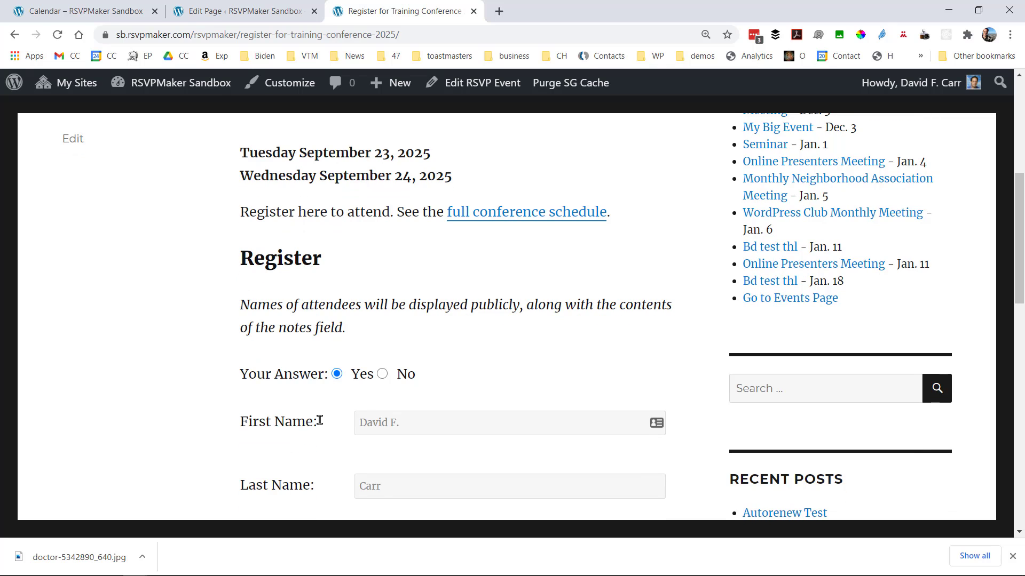
scroll(320, 421, up, 7)
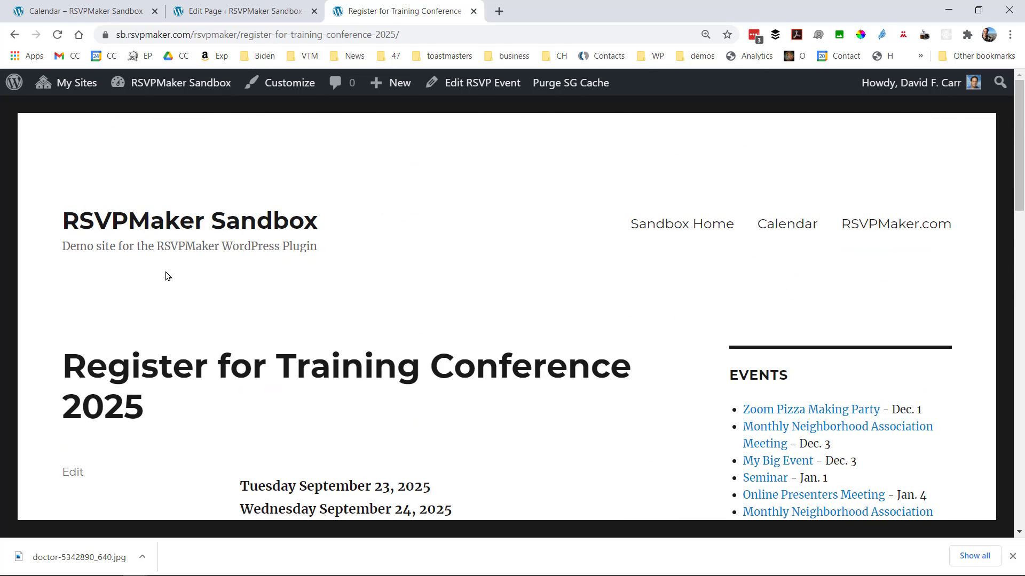
- Review the September 2025 calendar grid listing the conference sessions on the 23rd and 24th
click(85, 11)
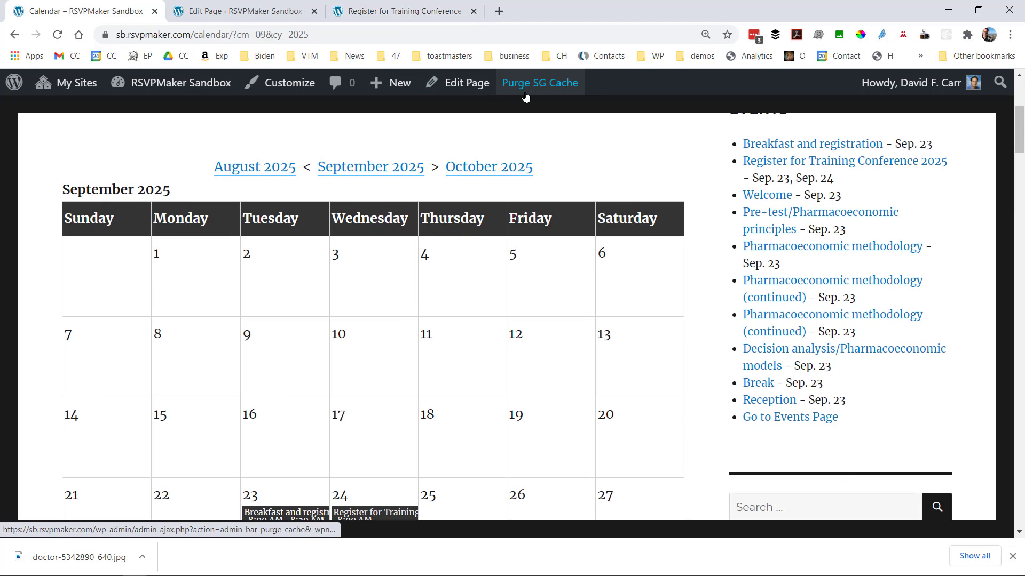
scroll(525, 94, down, 4)
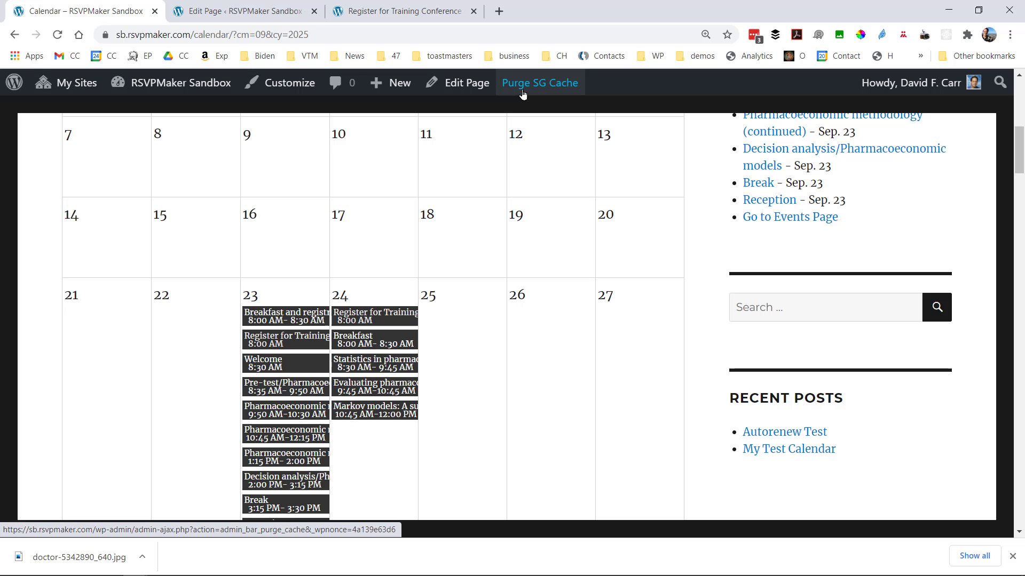
scroll(522, 95, down, 3)
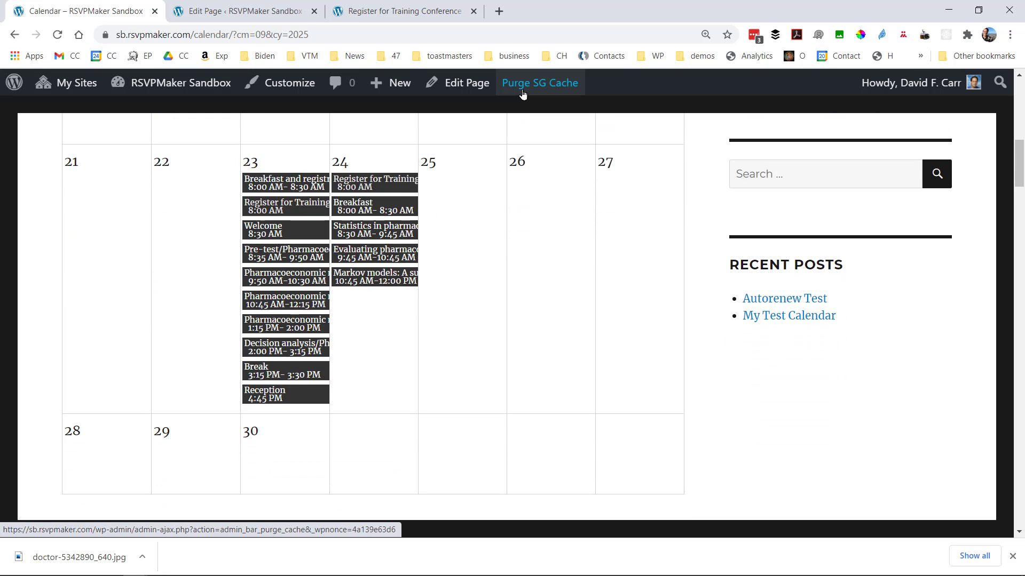
scroll(523, 94, down, 1)
scroll(522, 94, up, 10)
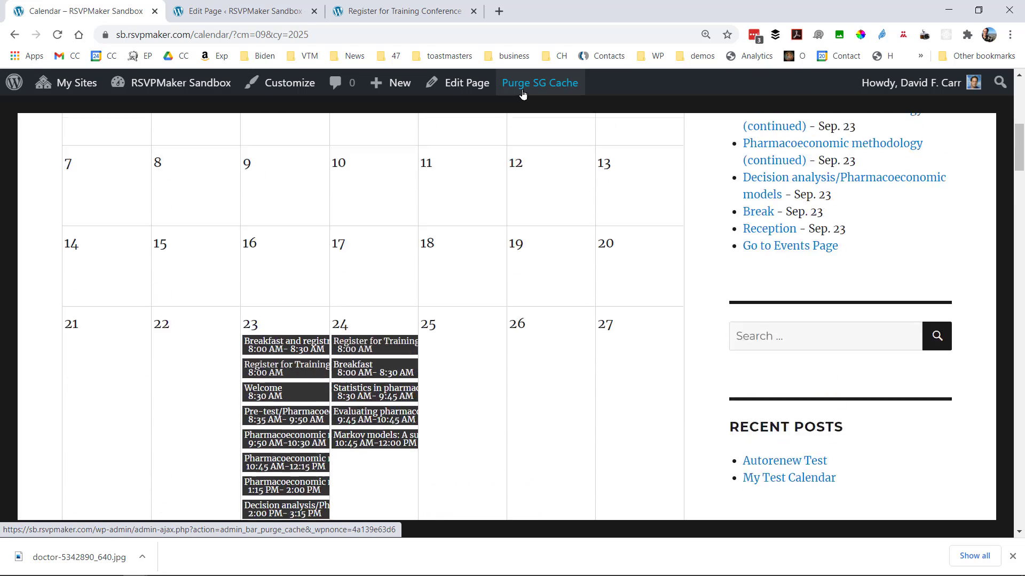
- Set the Calendar page's RSVPMaker block to exclude the Annual Conference event type and update the page
click(236, 10)
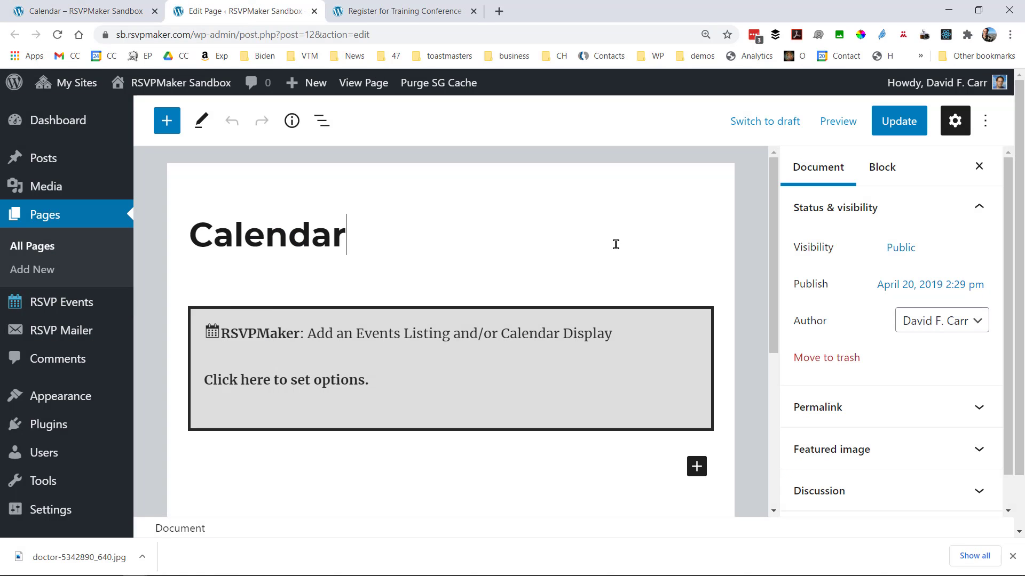
click(537, 350)
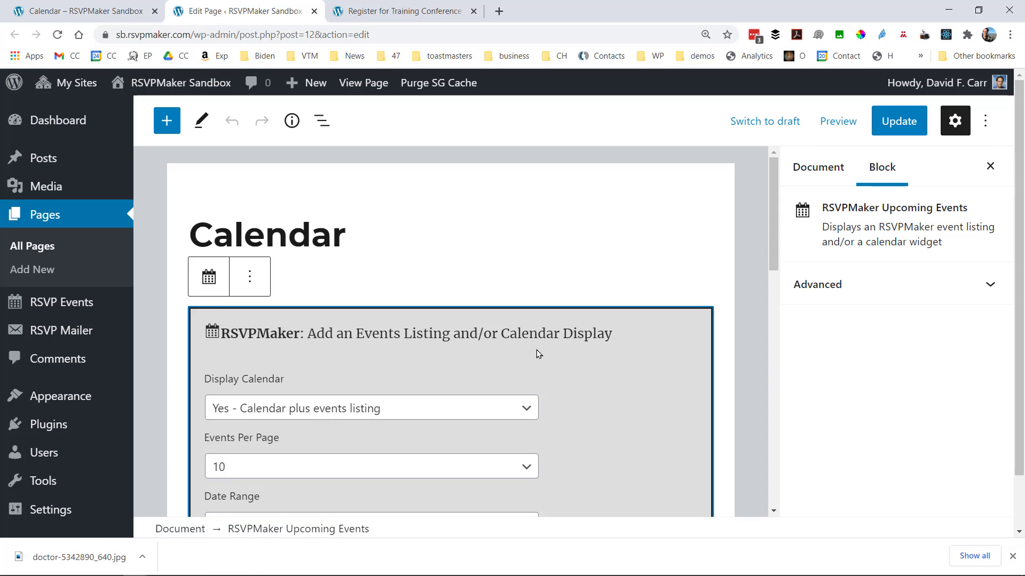
scroll(536, 351, down, 5)
scroll(538, 350, down, 3)
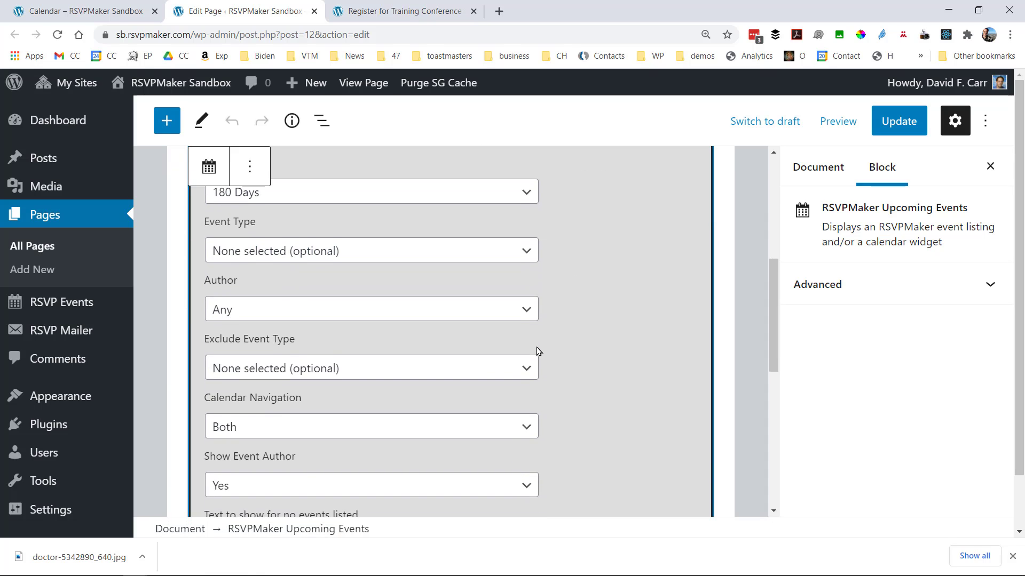
click(528, 303)
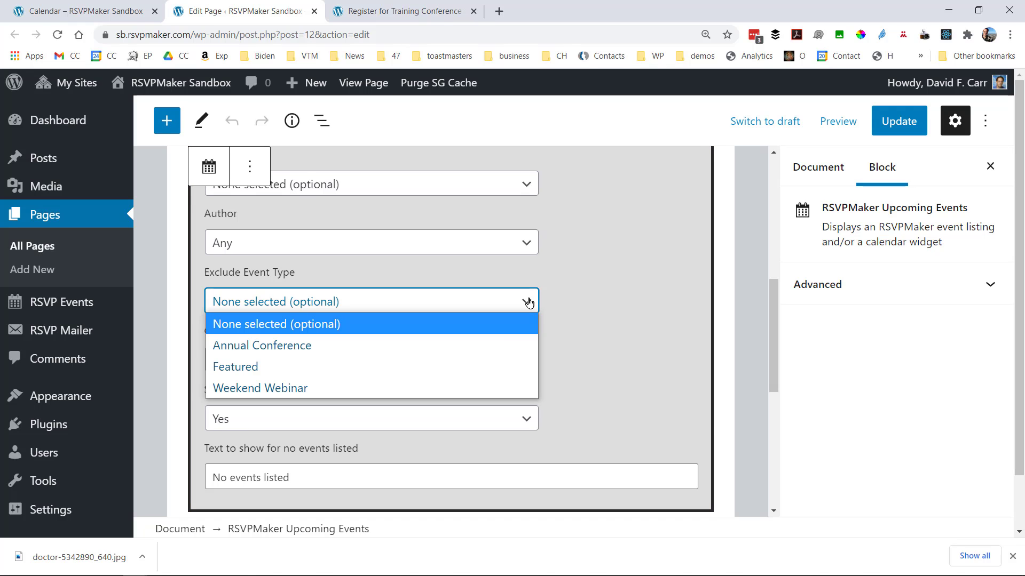
click(497, 344)
click(907, 123)
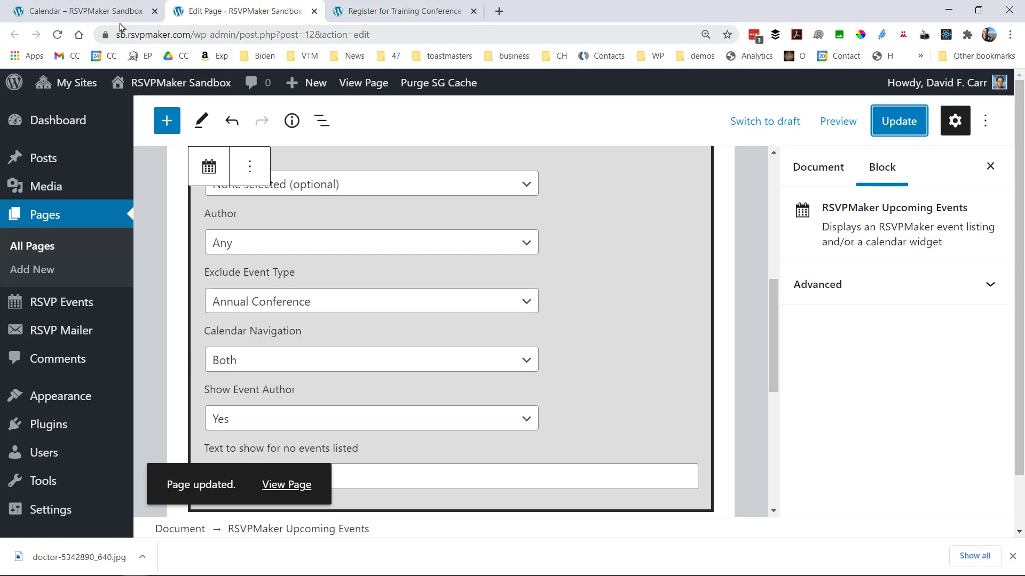
click(100, 13)
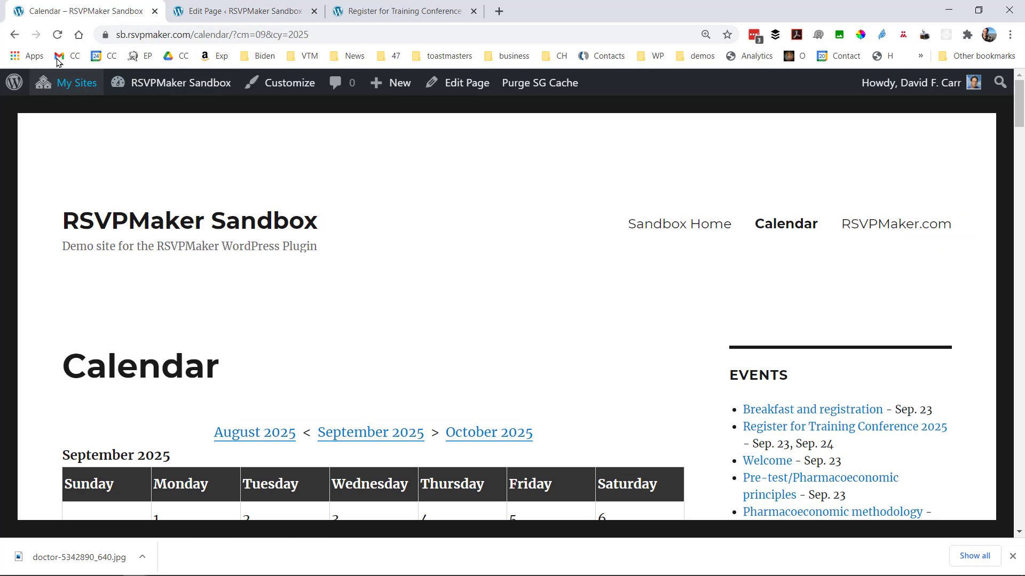
- Reload the calendar, confirm only 'Register for Training Conference 2025' remains, and open its registration
click(57, 34)
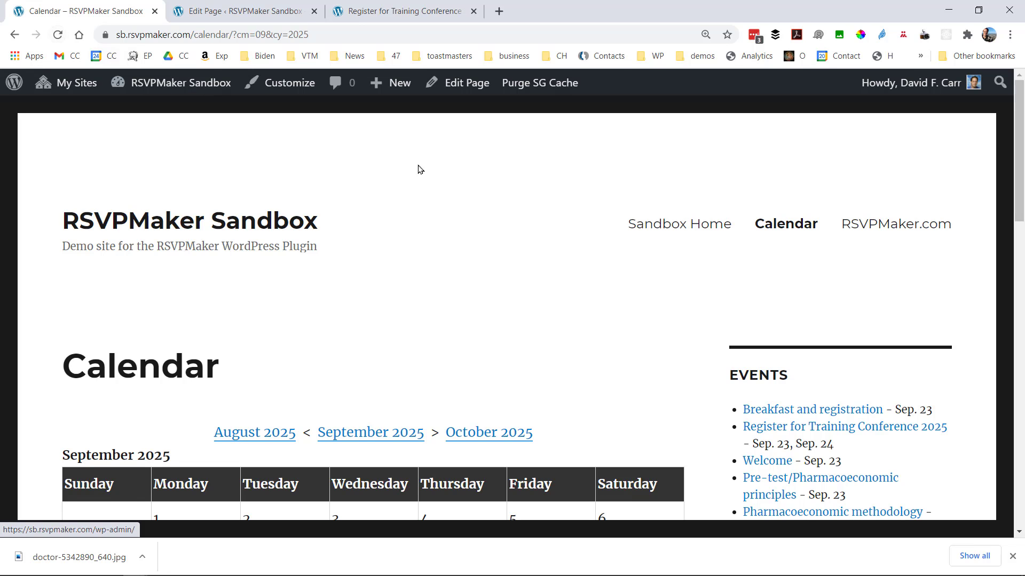
scroll(418, 169, down, 7)
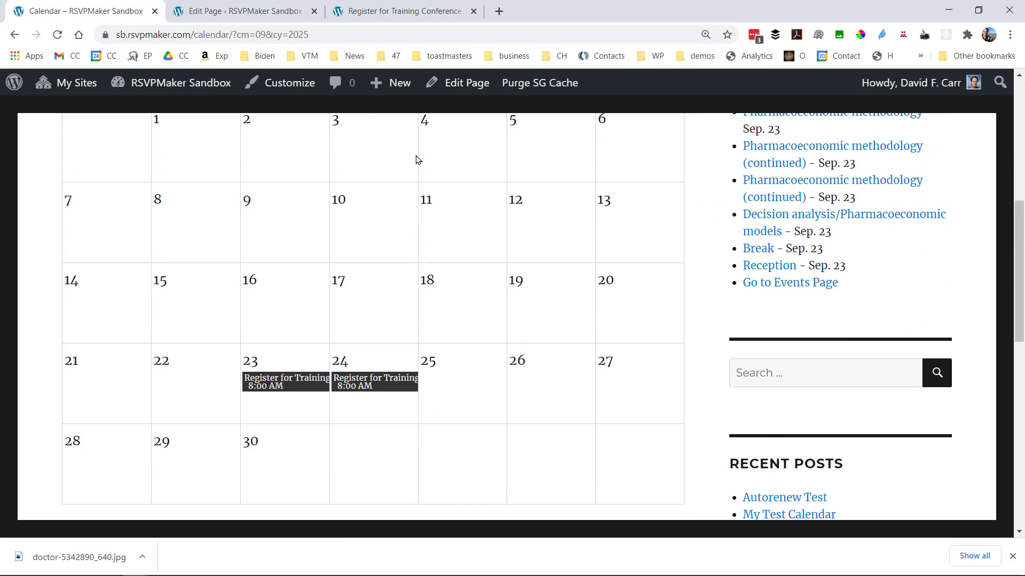
scroll(418, 159, down, 6)
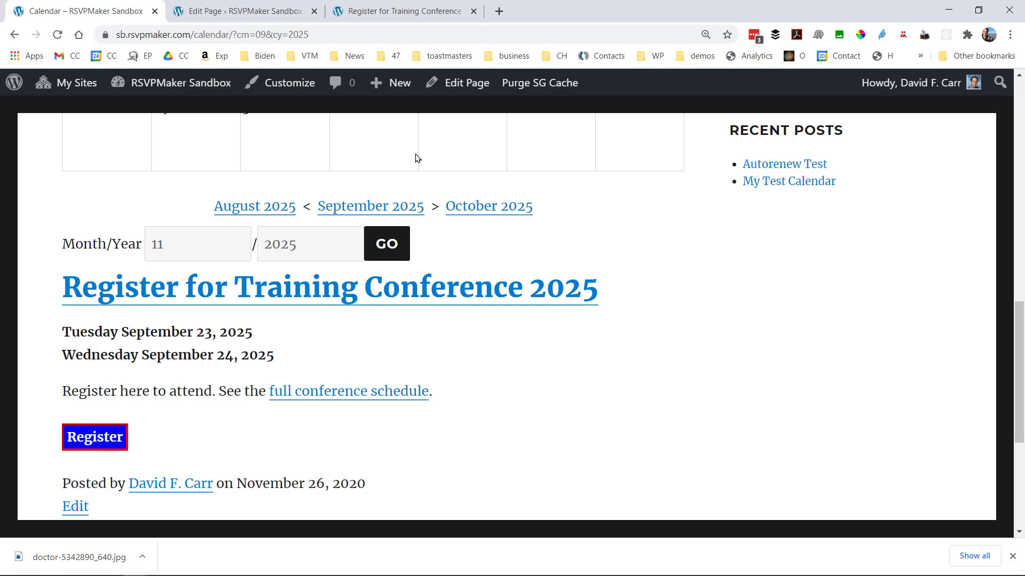
scroll(417, 158, up, 4)
scroll(418, 158, down, 2)
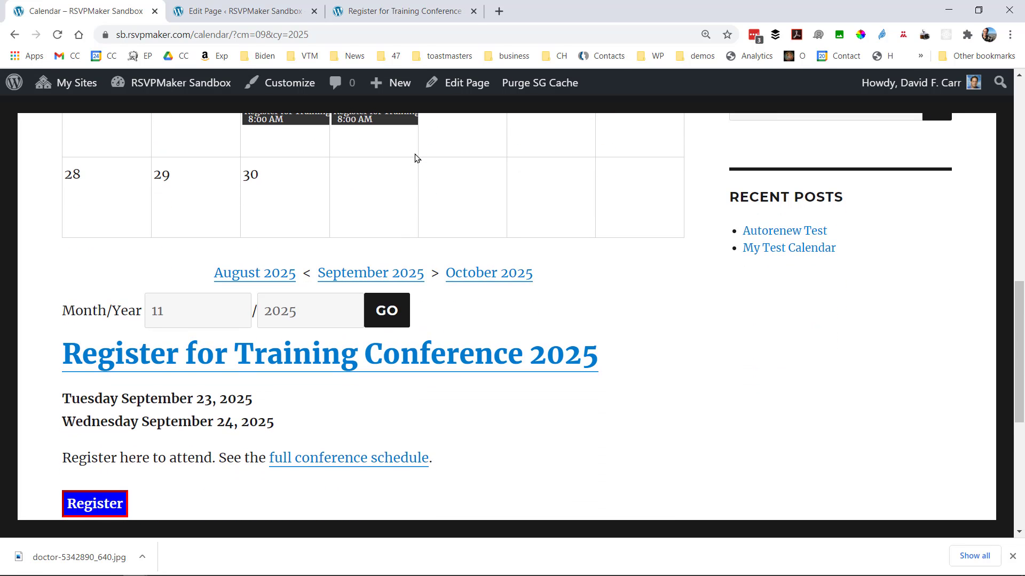
scroll(417, 158, down, 2)
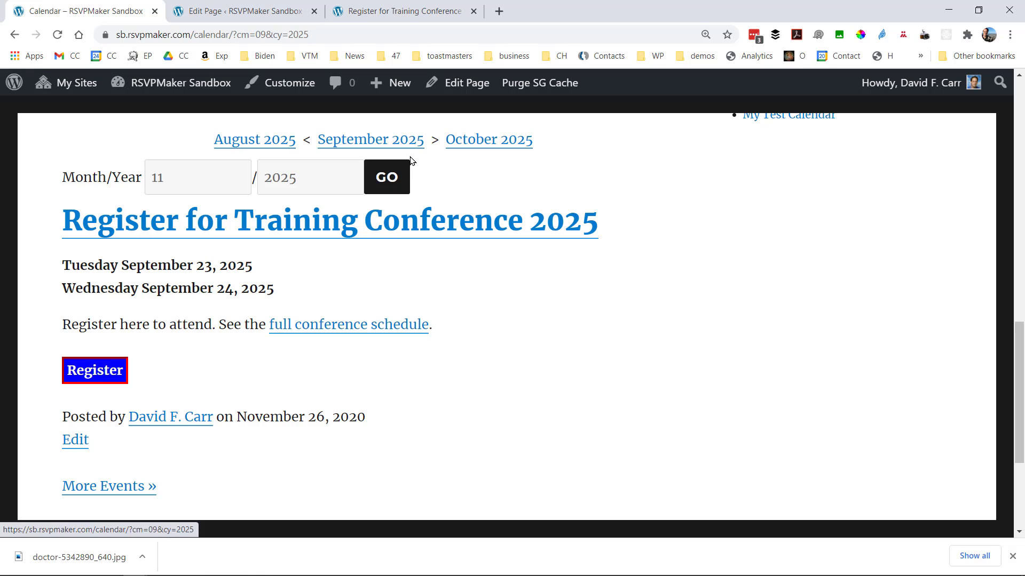
click(101, 375)
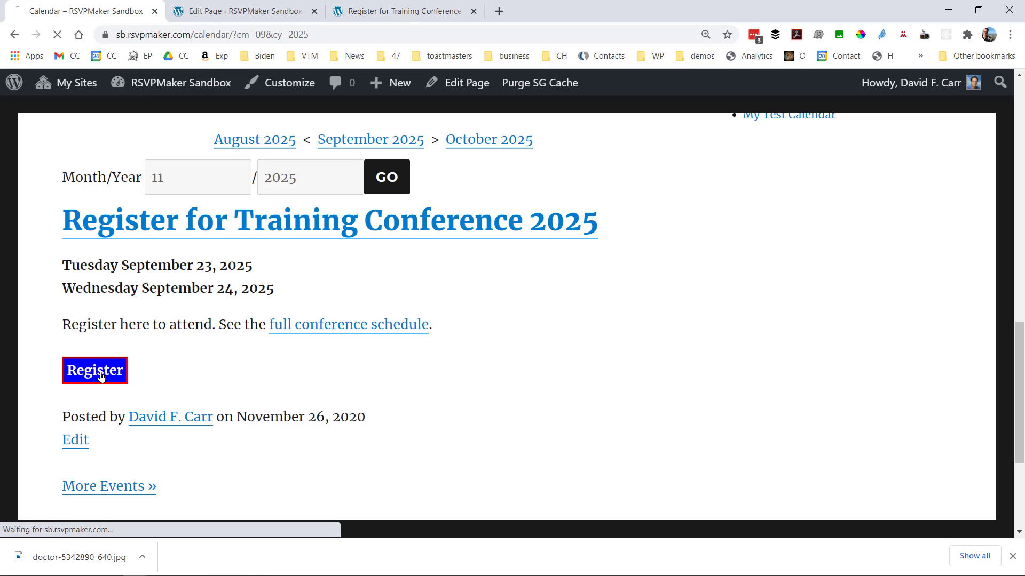